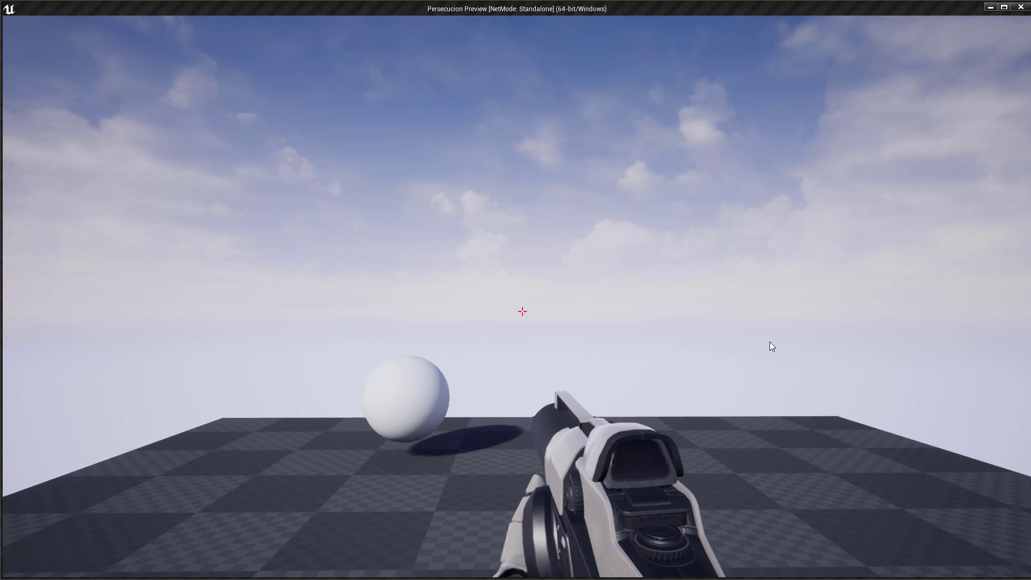
- Play-test the Persecucion game in the standalone preview window
left_click(769, 342)
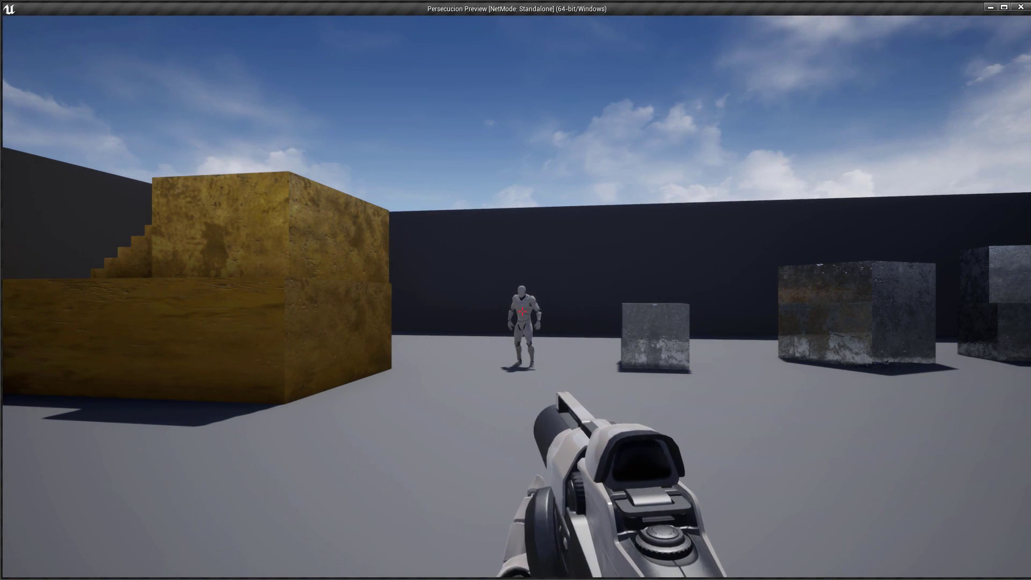
- Close the preview and add a Widget Blueprint named FadeIn in Content/Clases/Fades
key("Escape")
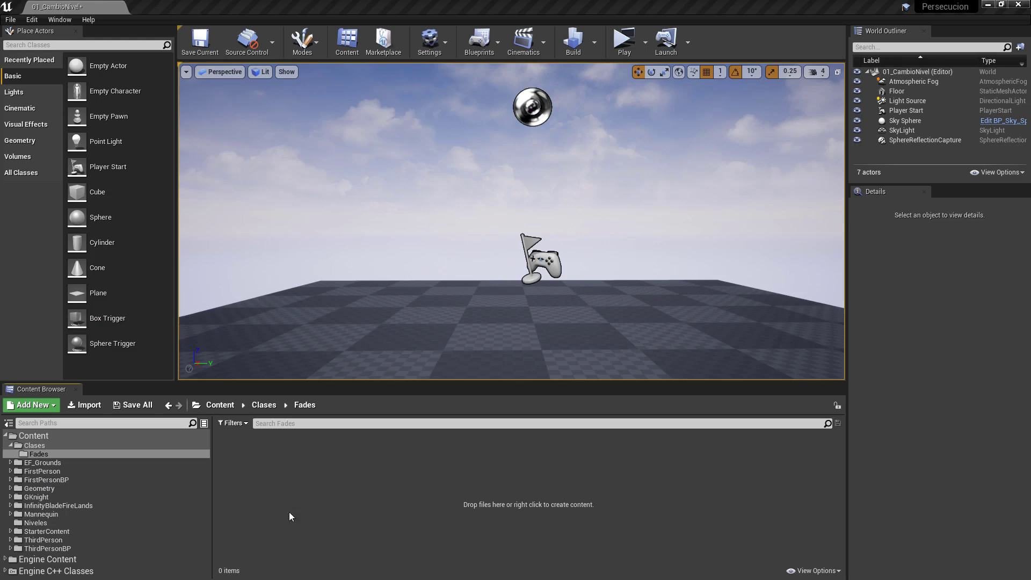
right_click(264, 466)
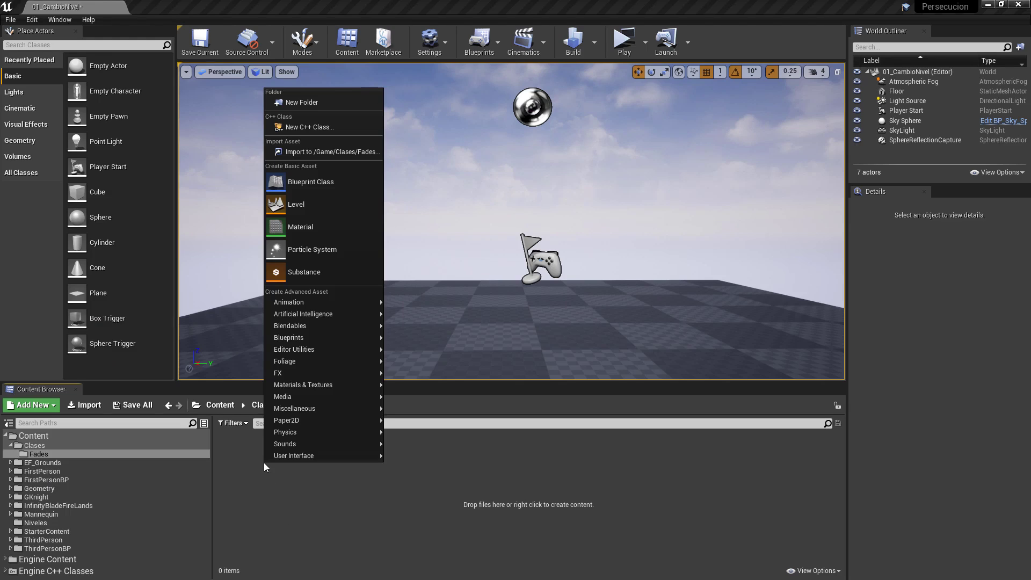
left_click(236, 500)
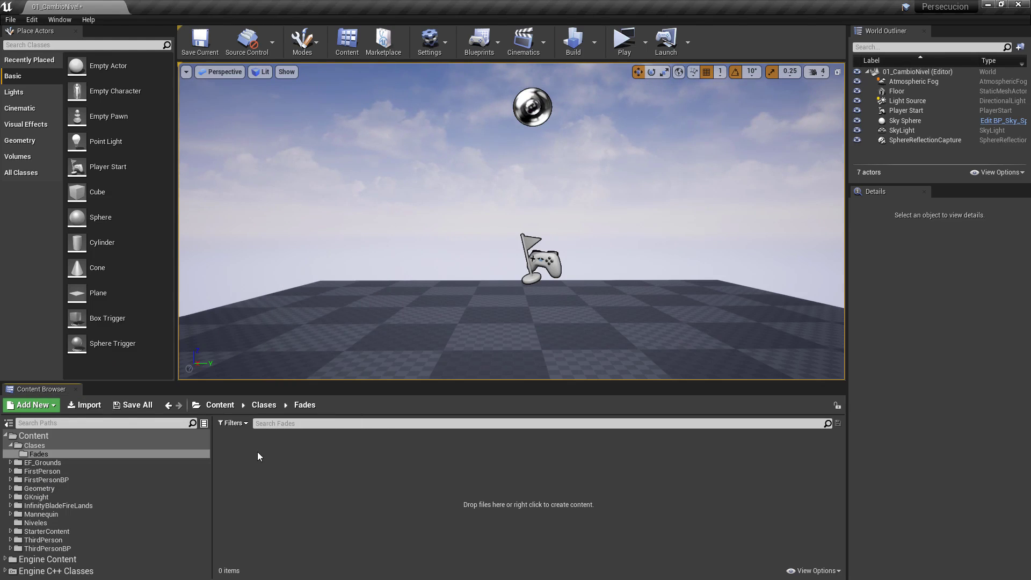
right_click(267, 476)
mouse_move(291, 472)
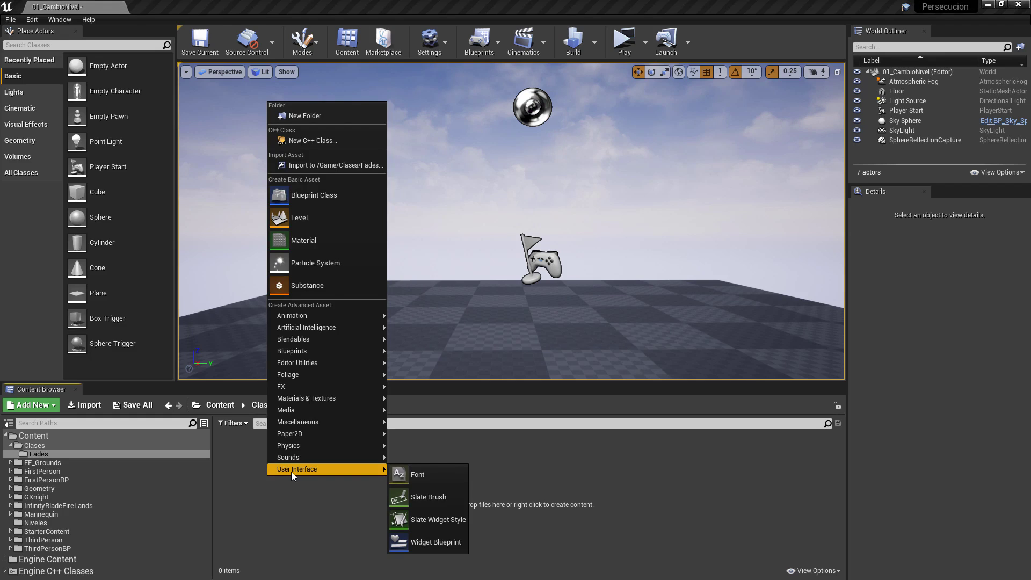
left_click(447, 541)
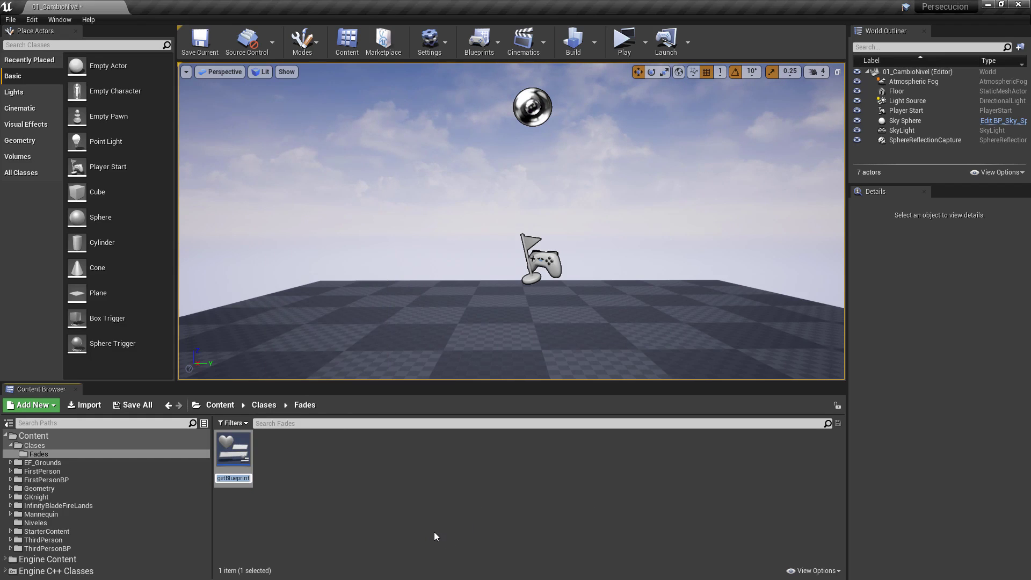
type("FadeIn")
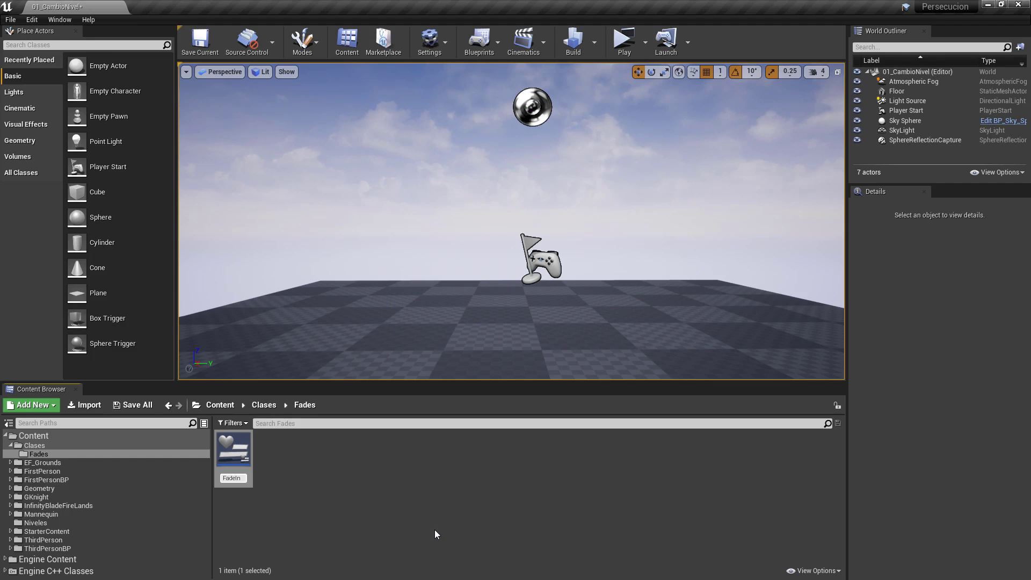
key("Return")
left_click(435, 529)
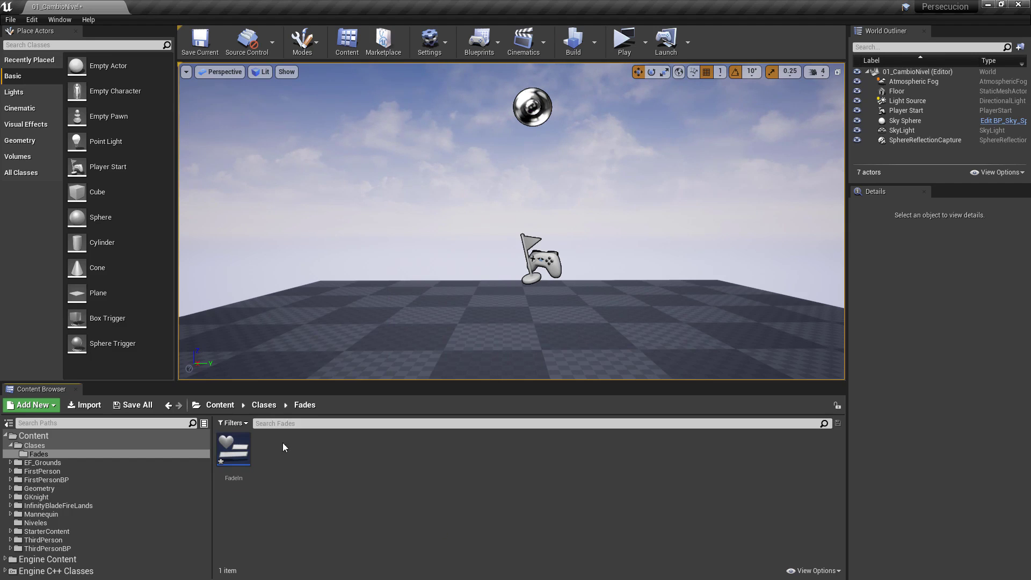
- Open FadeIn in the designer, keep the 1080p preview size, and select the default Canvas Panel
double_click(227, 450)
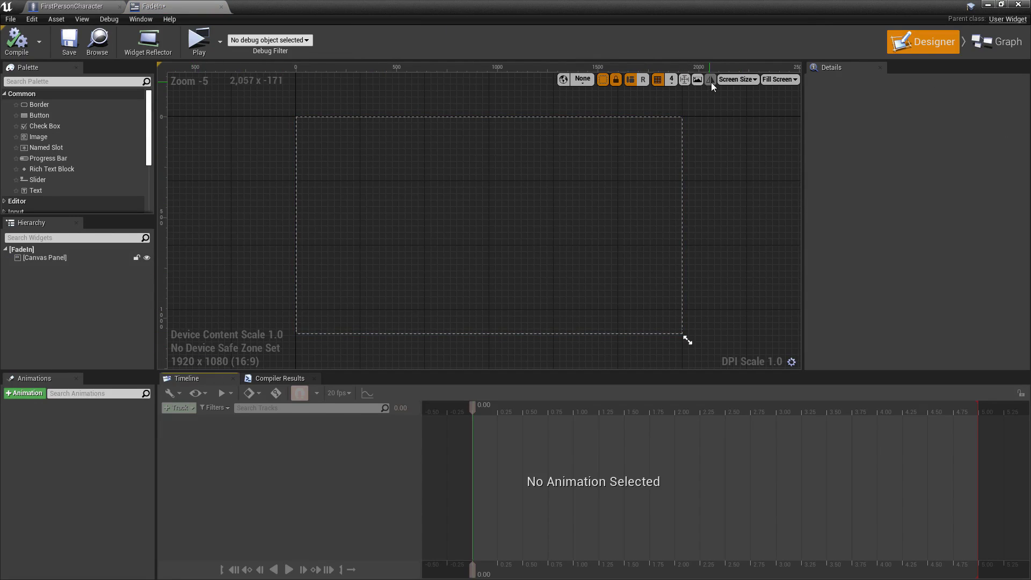
left_click(738, 81)
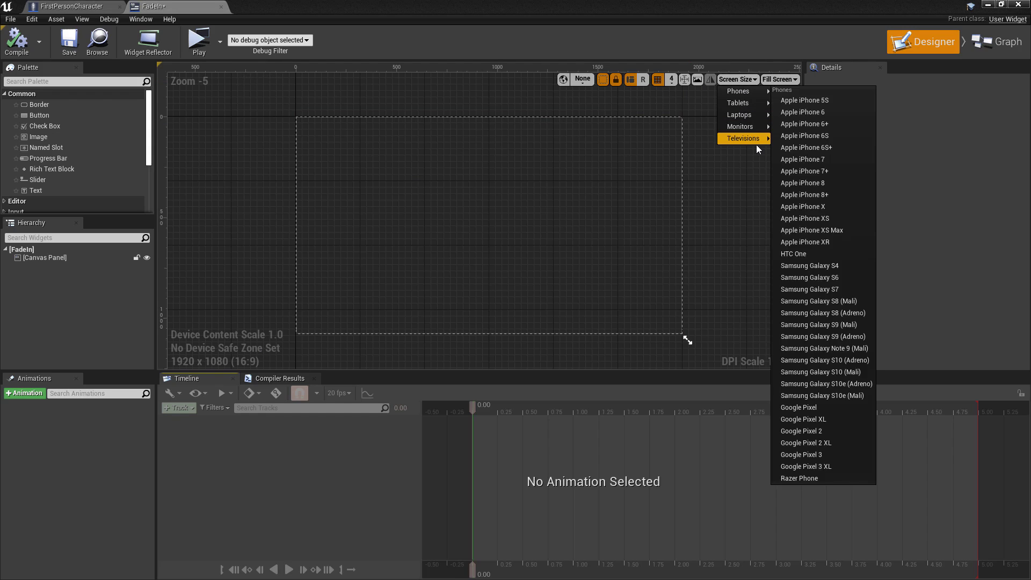
mouse_move(757, 143)
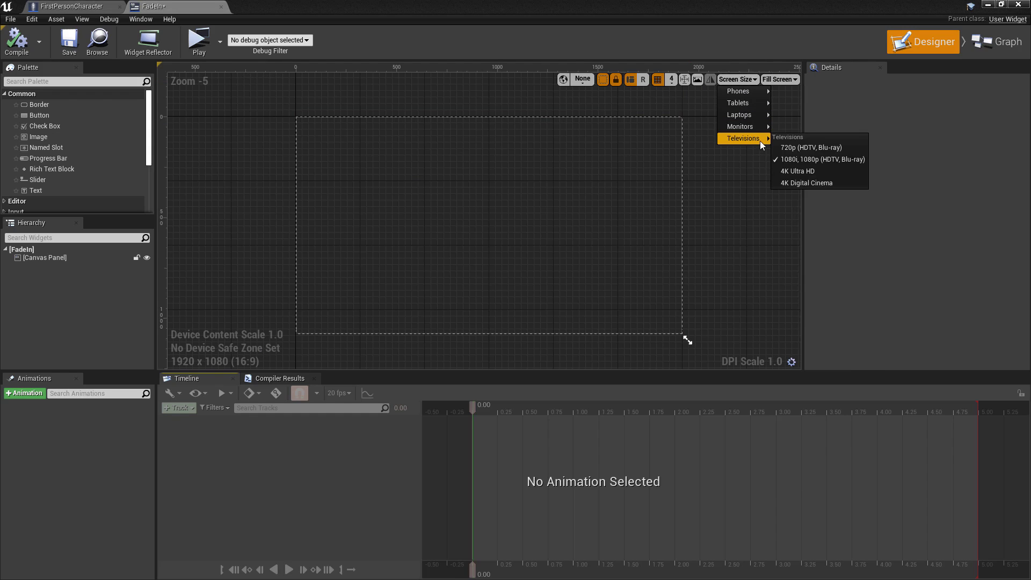
left_click(783, 162)
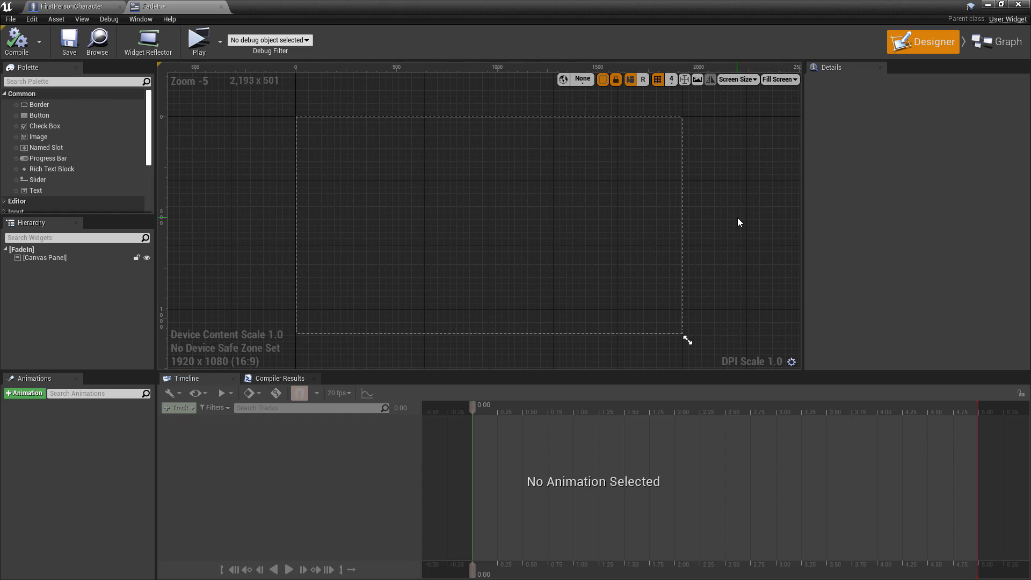
left_click(59, 250)
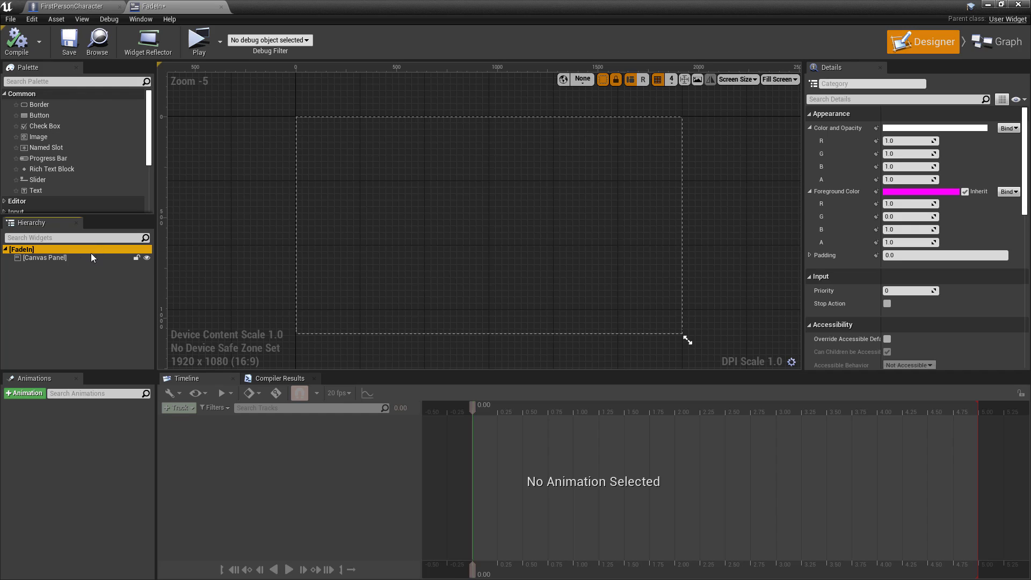
left_click(55, 259)
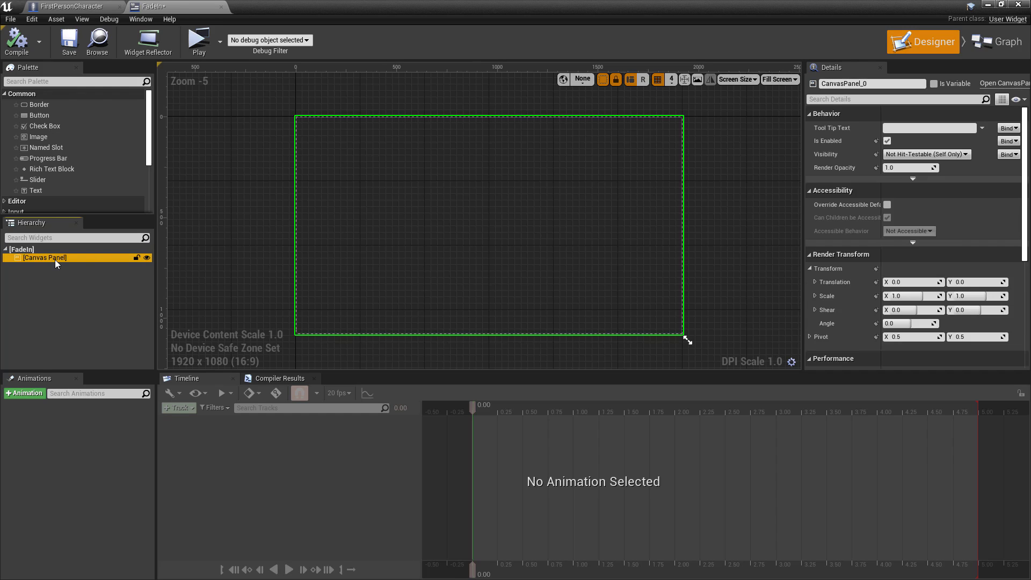
- Delete the Canvas Panel and place a Border directly under the FadeIn root
key("Delete")
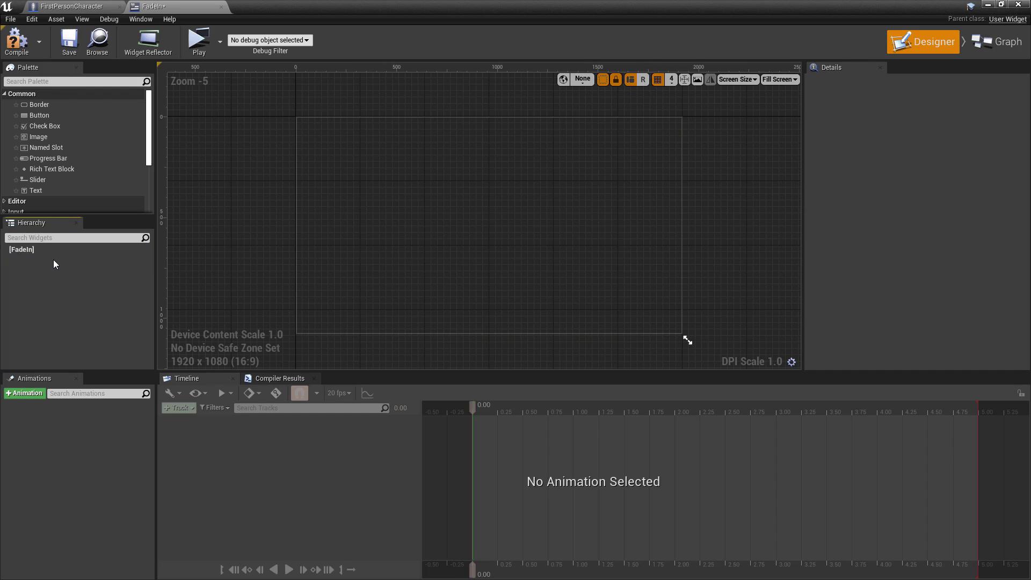
left_click(32, 249)
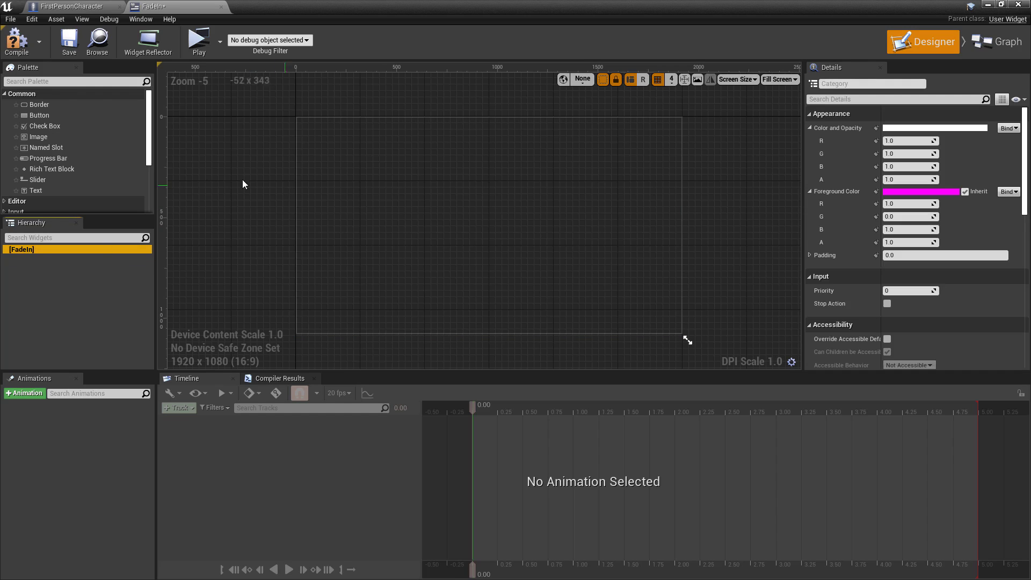
left_click(51, 108)
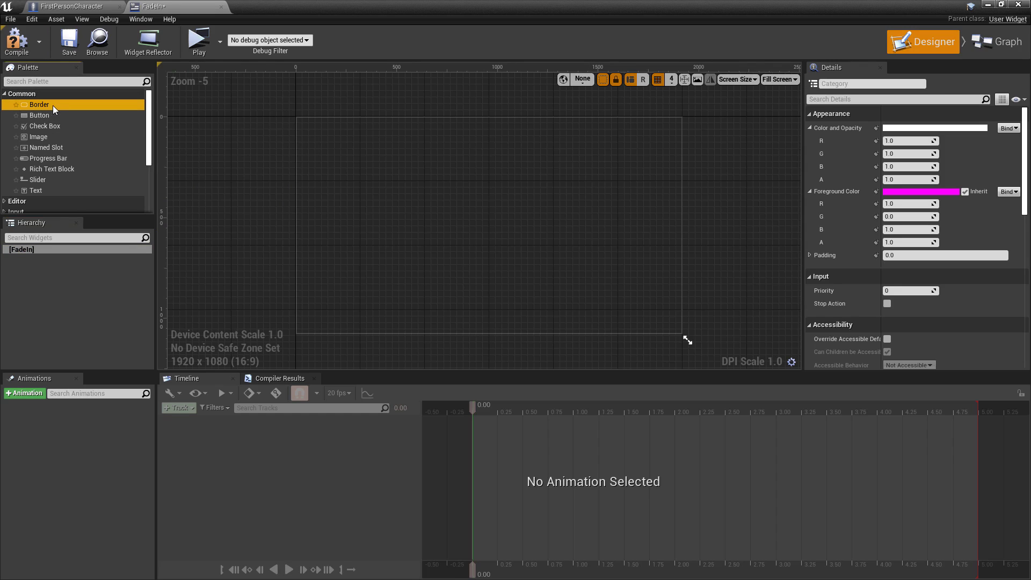
left_click_drag(53, 106, 38, 250)
left_click(35, 256)
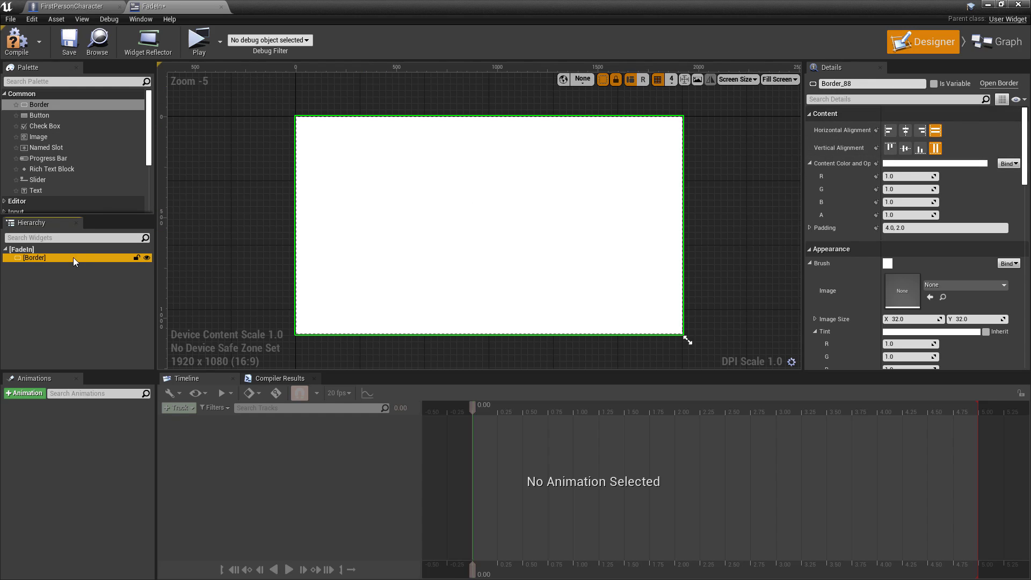
- Rename the Border to BorderFadeIn, mark it Is Variable, and save the widget
left_click(870, 84)
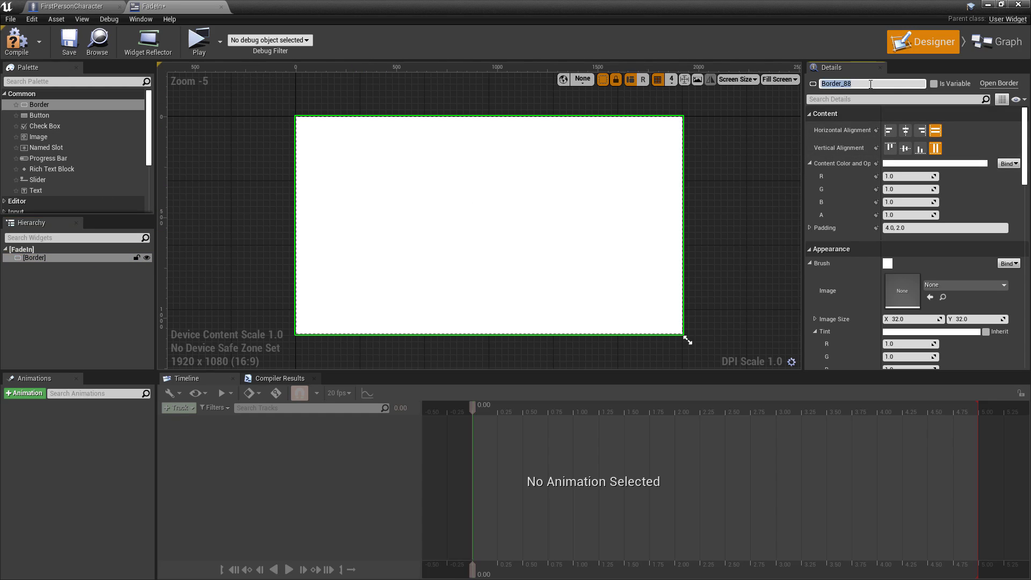
key("BackSpace")
type("Bo")
type("rd")
type("er")
type("ade")
type("O")
type("In")
left_click(934, 83)
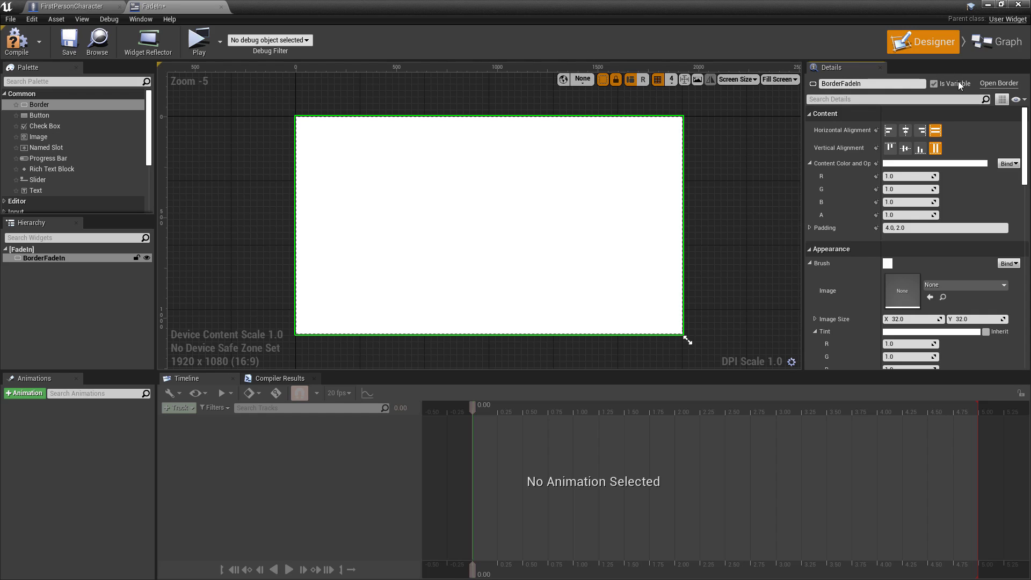
left_click(69, 40)
- Set BorderFadeIn's Brush Color to black with R, G and B at 0
left_click(109, 258)
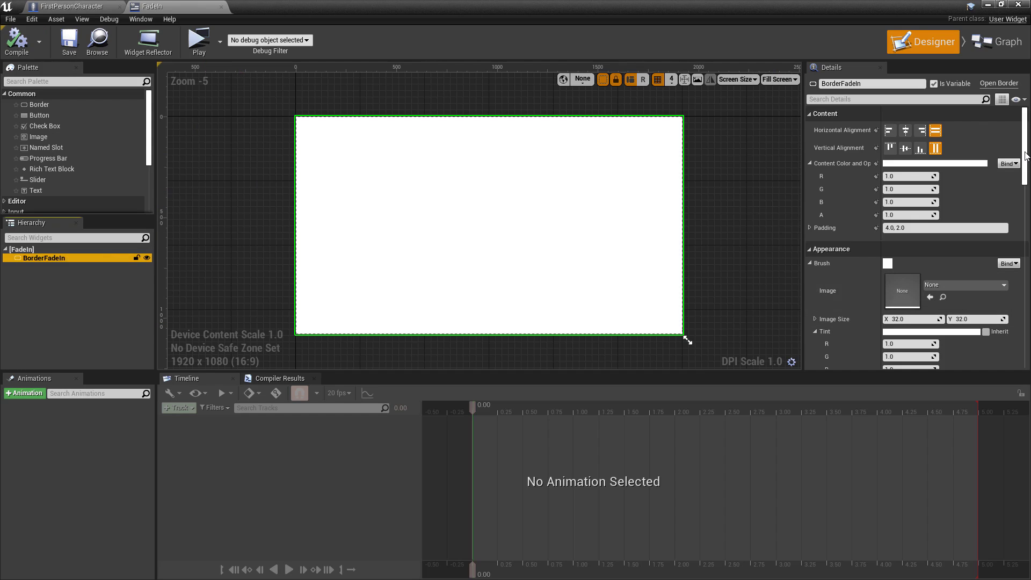
left_click_drag(1025, 156, 1028, 177)
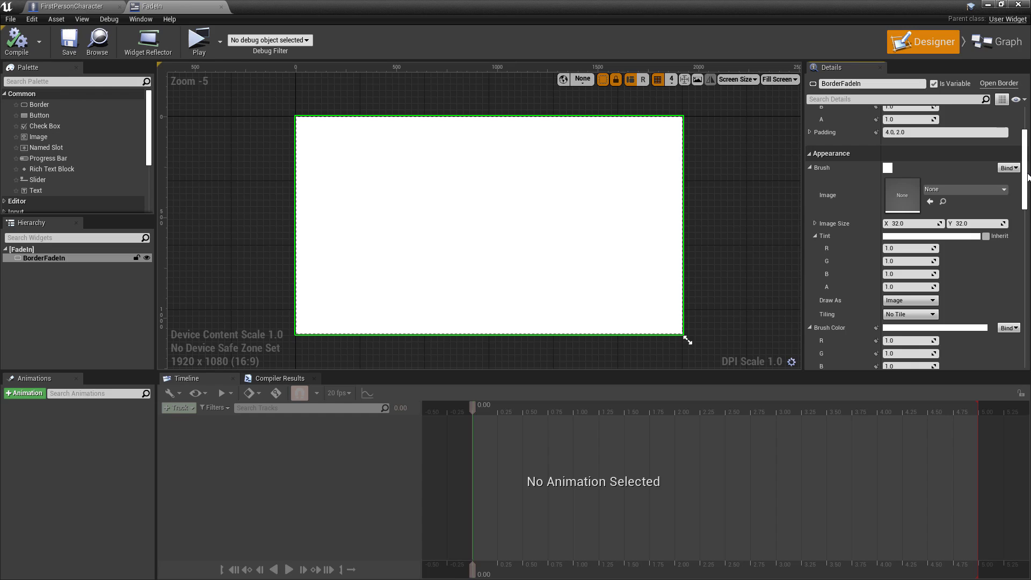
left_click_drag(1027, 177, 1027, 155)
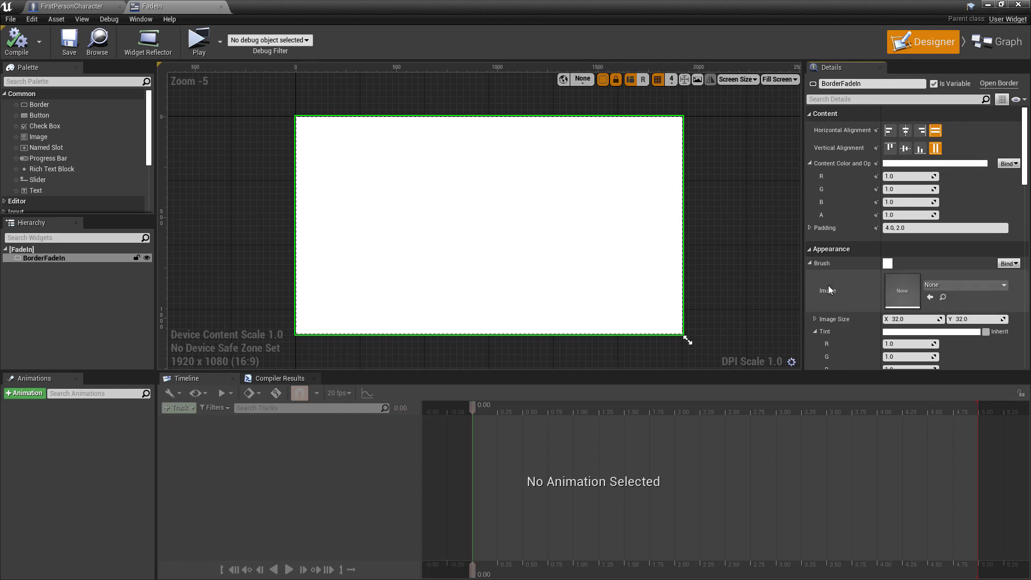
left_click_drag(1028, 163, 1028, 201)
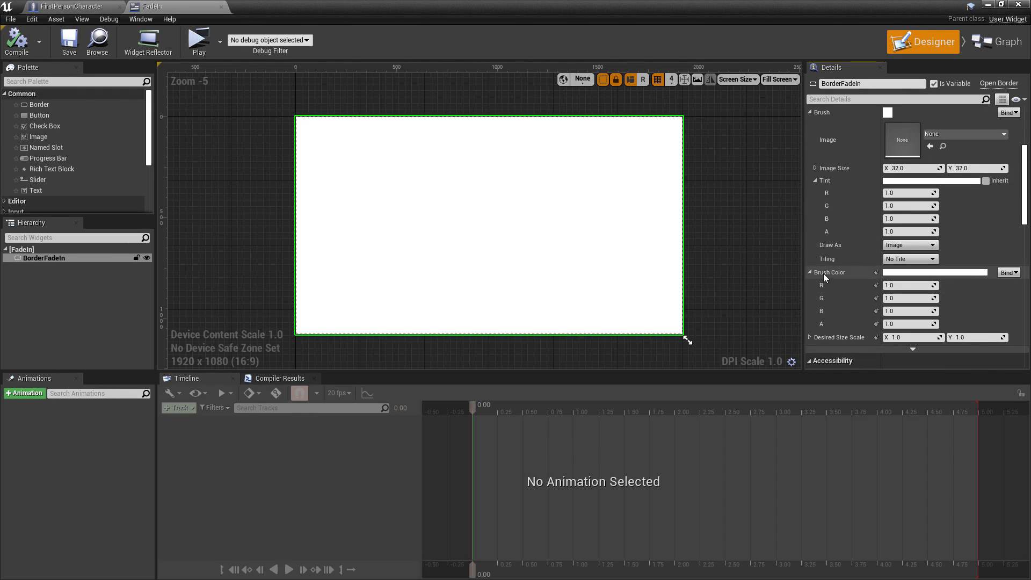
left_click(902, 276)
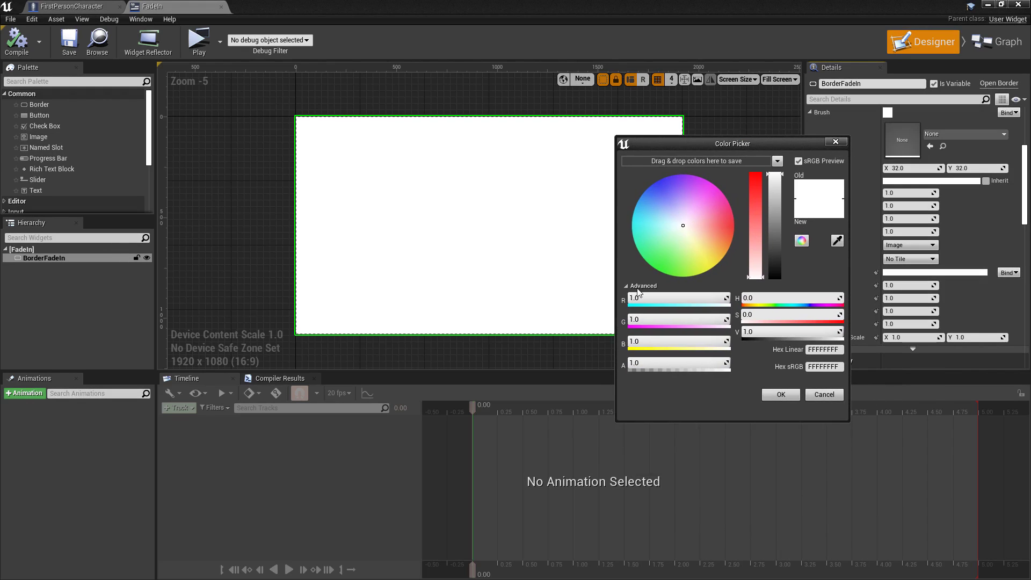
left_click(644, 301)
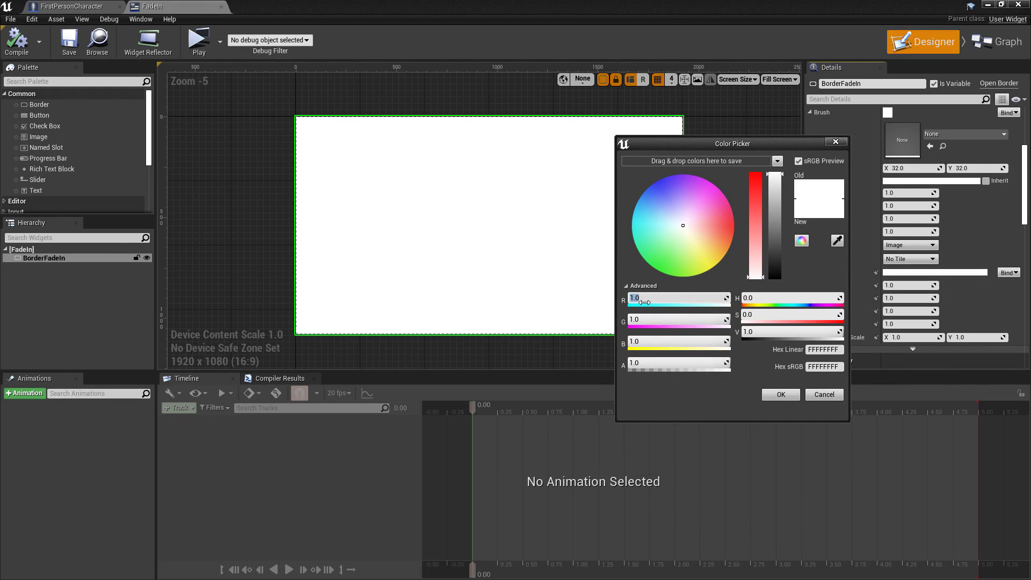
type("0")
key("Tab")
type("0")
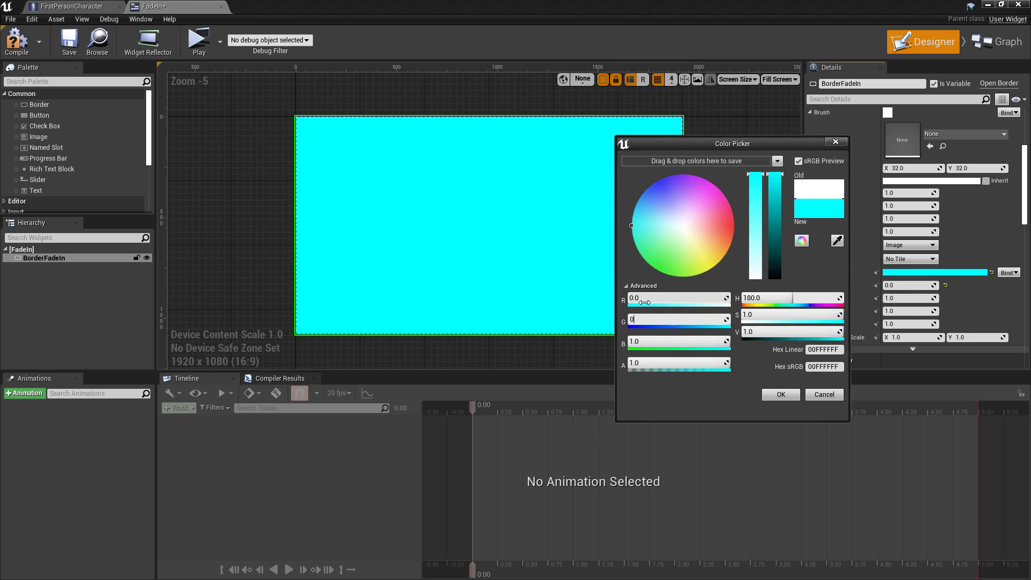
key("Tab")
type("0")
key("Tab")
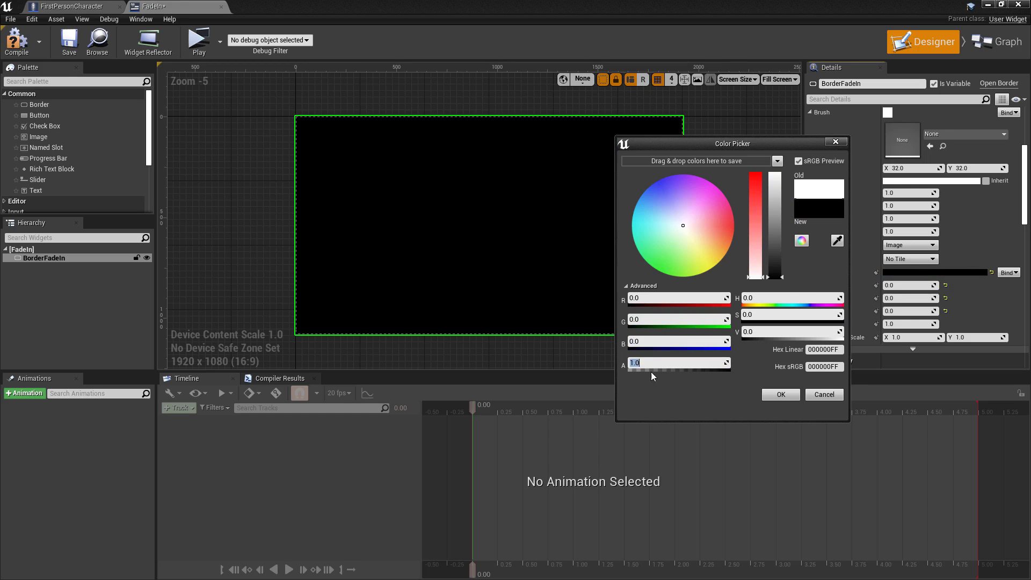
left_click(780, 394)
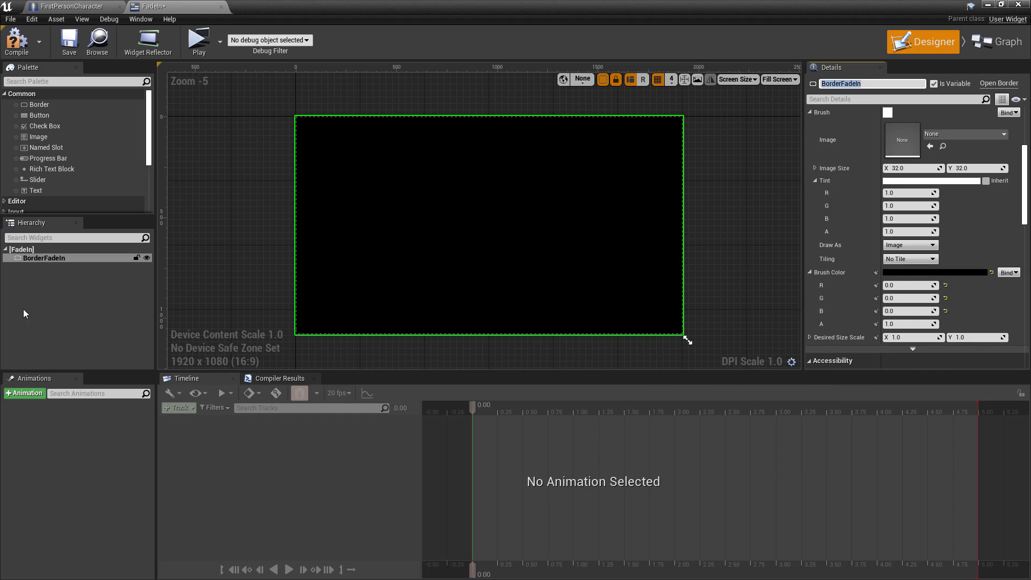
- Create a widget animation named FadeInAnimacion and select it
left_click(24, 393)
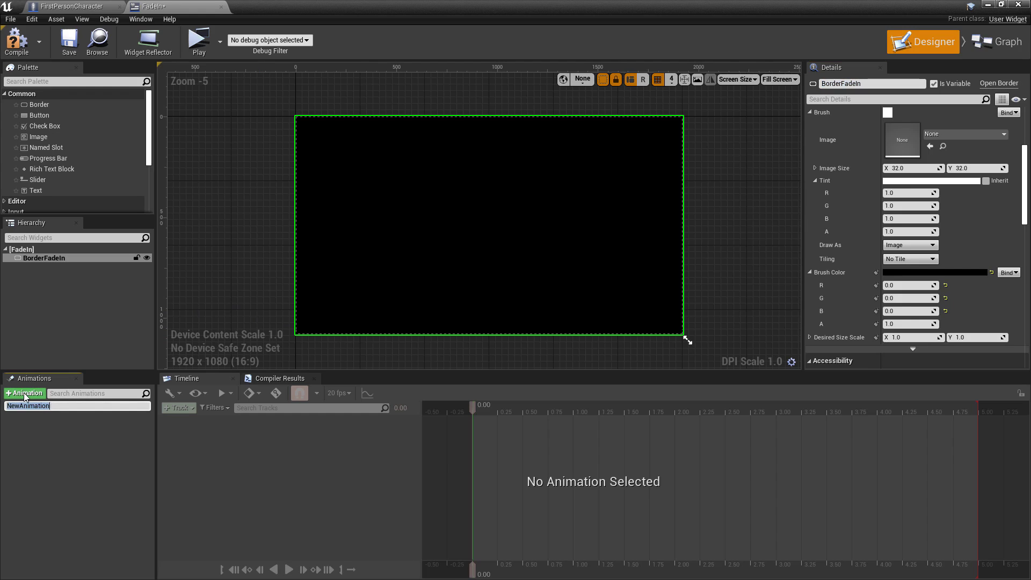
type("FadeIn")
type("Animacion")
key("Return")
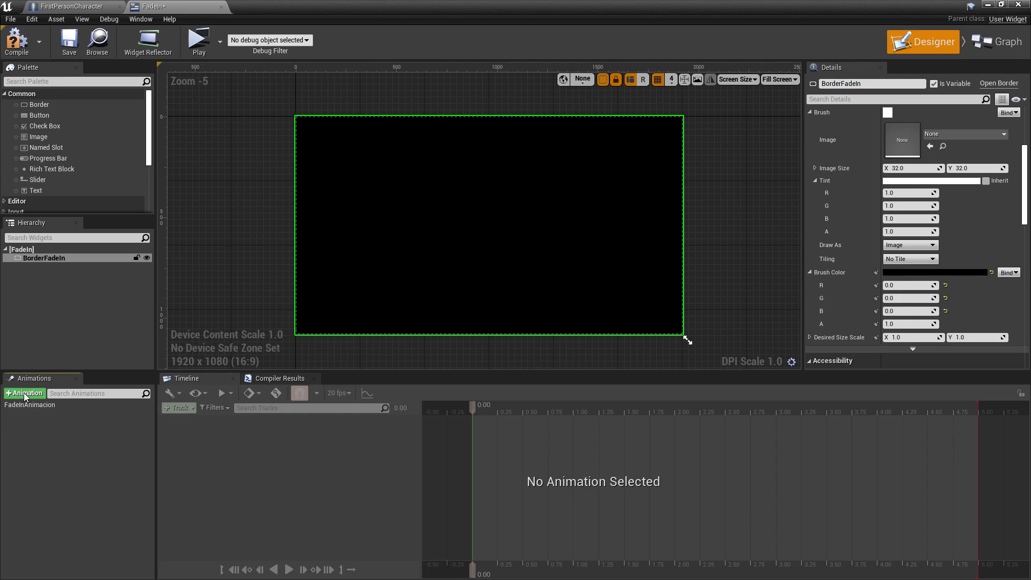
left_click(33, 407)
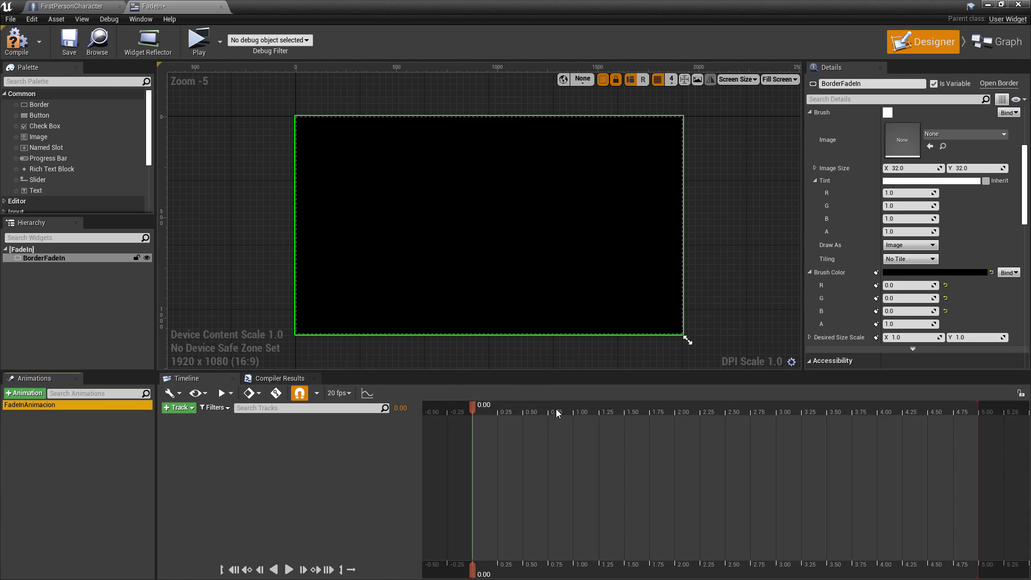
- Add a BorderFadeIn track to FadeInAnimacion and list its animatable properties
left_click(179, 410)
left_click(76, 280)
left_click(66, 260)
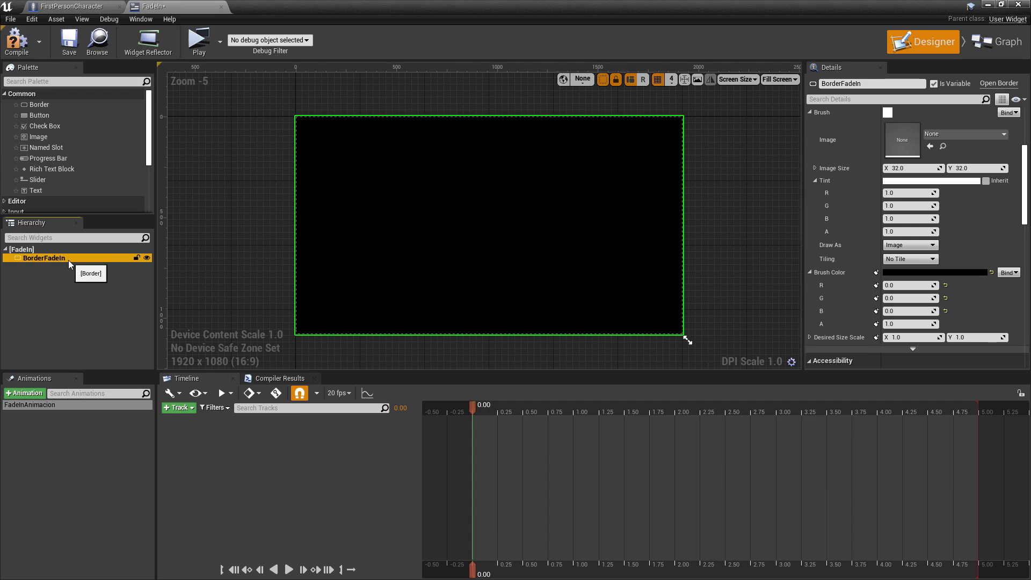
left_click(183, 409)
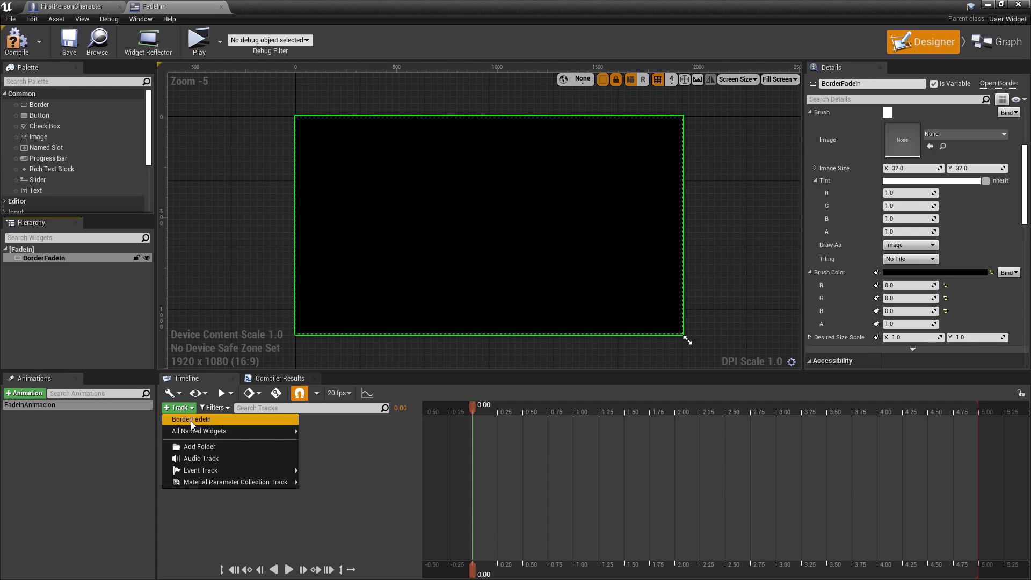
left_click(192, 423)
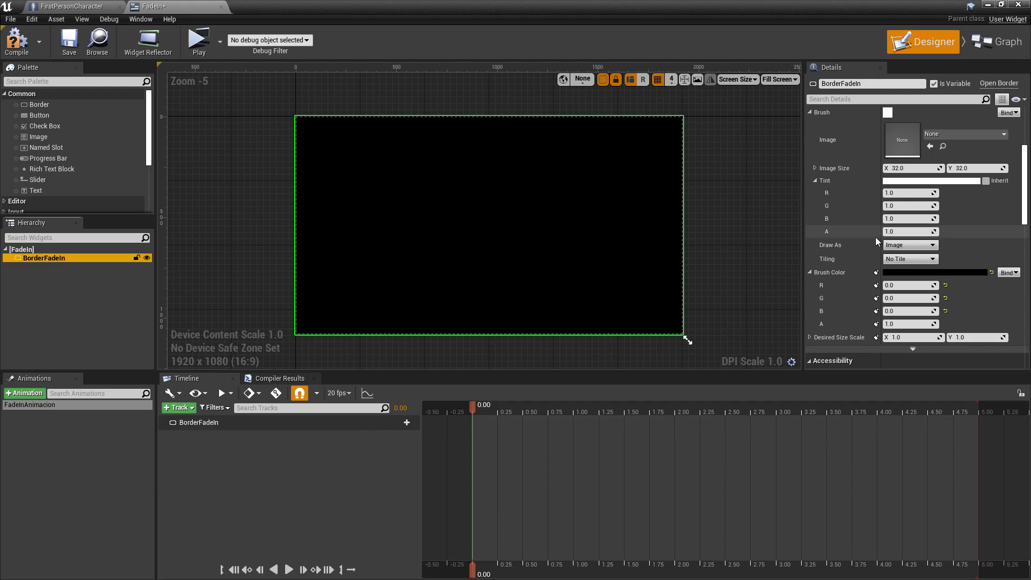
left_click(399, 423)
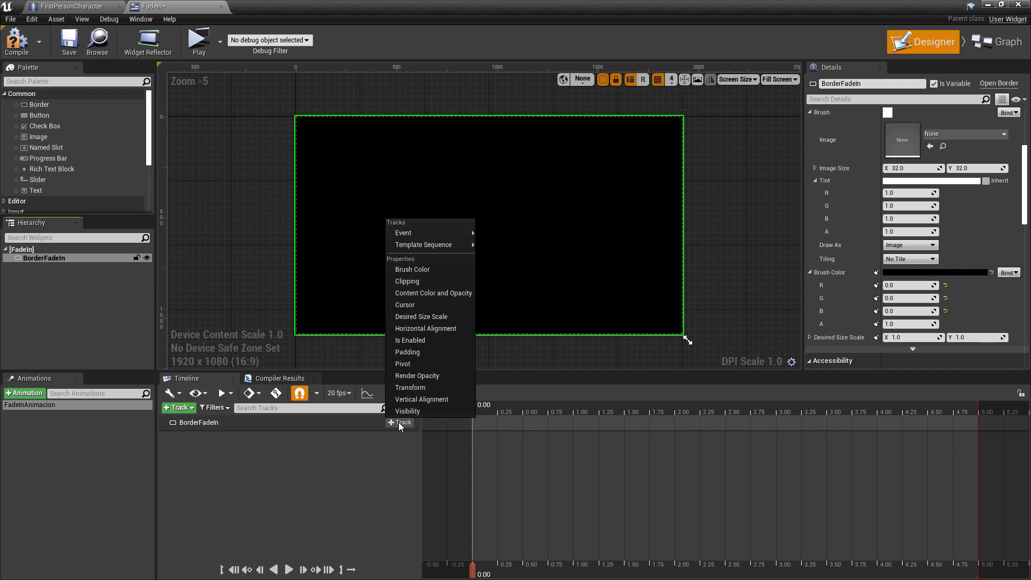
- Add a Brush Color track and key its R, G, B and A channels at 1.00 seconds
left_click(430, 270)
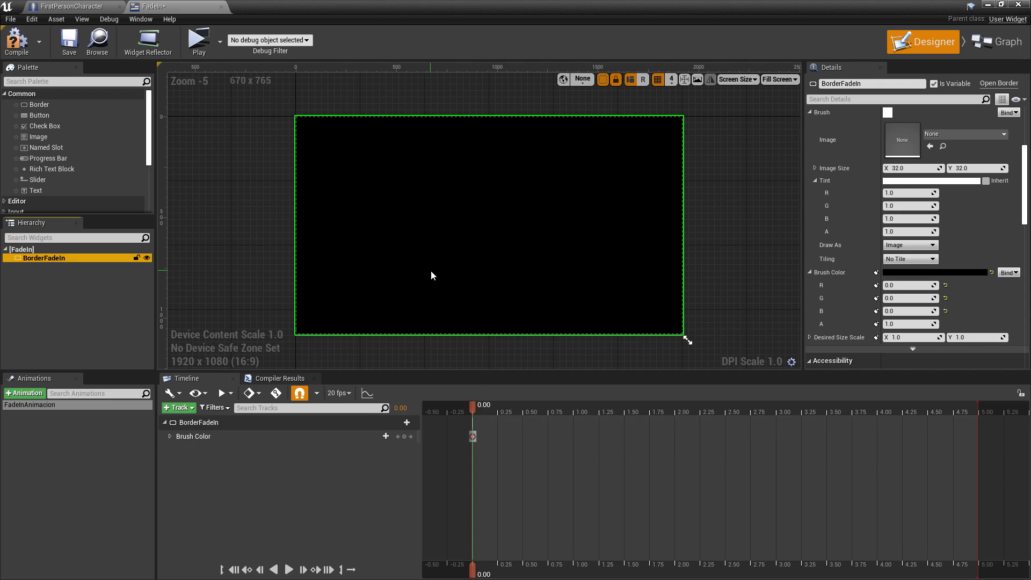
left_click(169, 436)
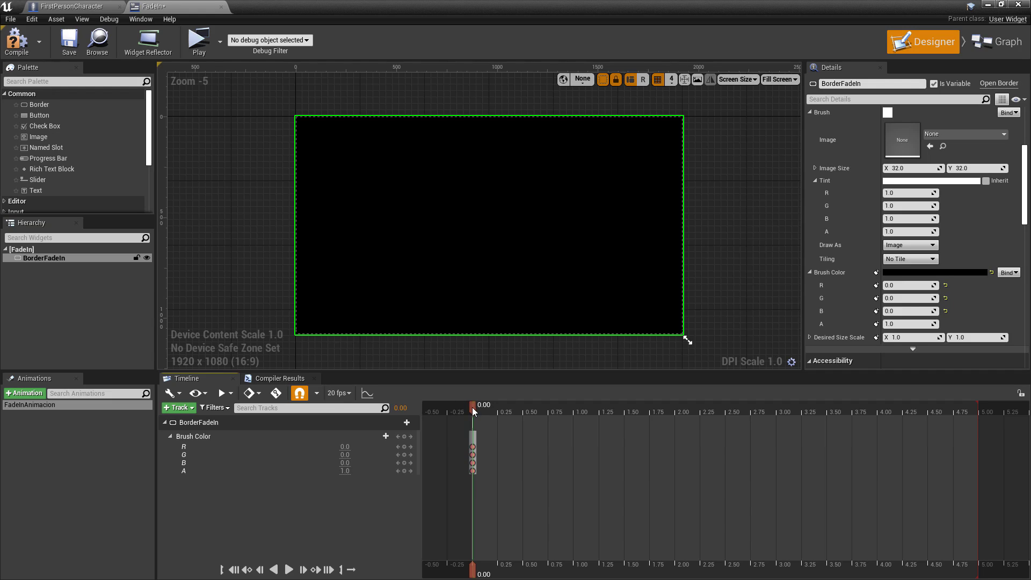
left_click_drag(473, 409, 573, 405)
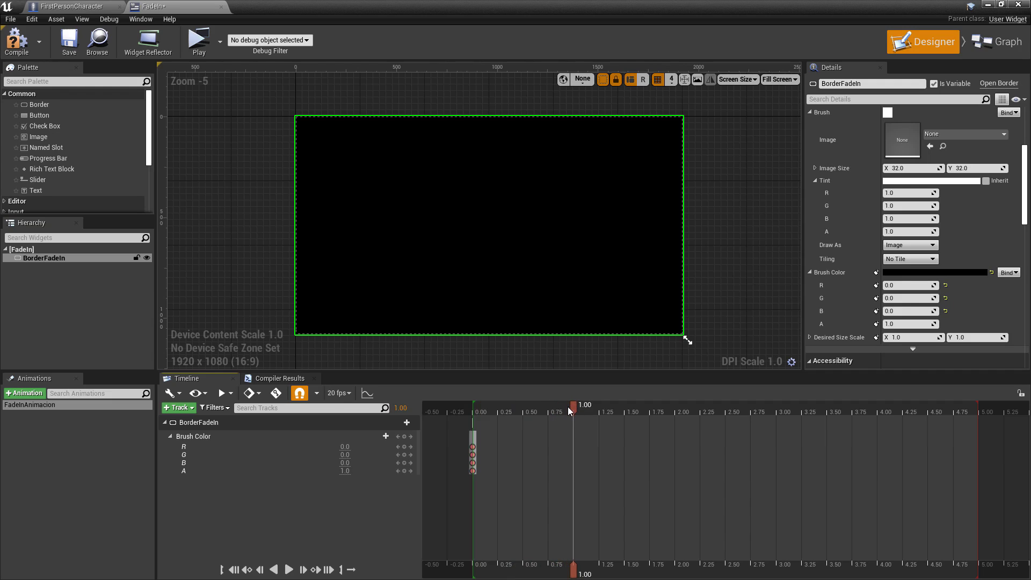
left_click(405, 449)
left_click(405, 455)
left_click(404, 463)
left_click(405, 470)
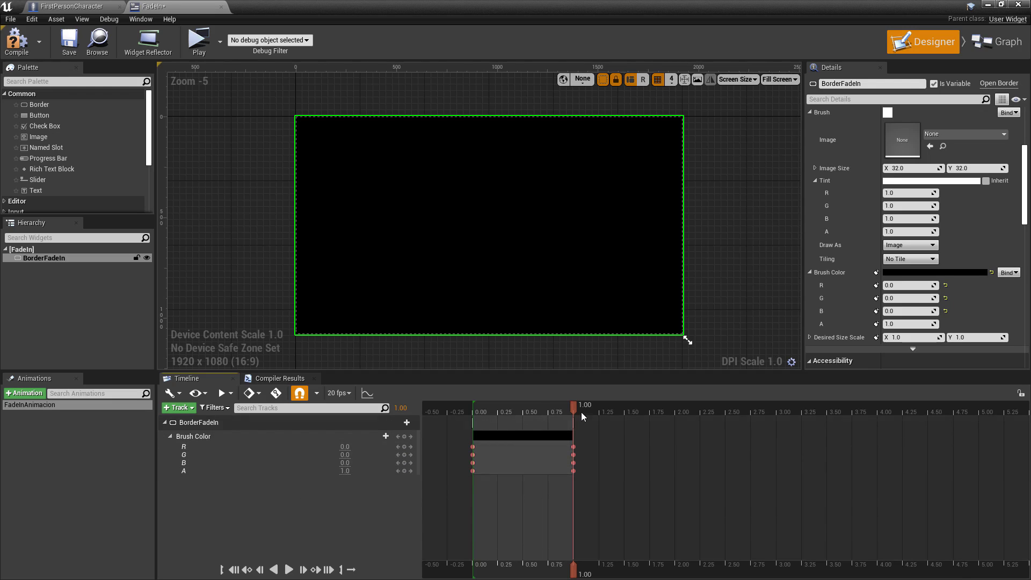
- Set alpha to 0 at the 1.00 key, preview from the start, and compile
left_click_drag(574, 407, 471, 415)
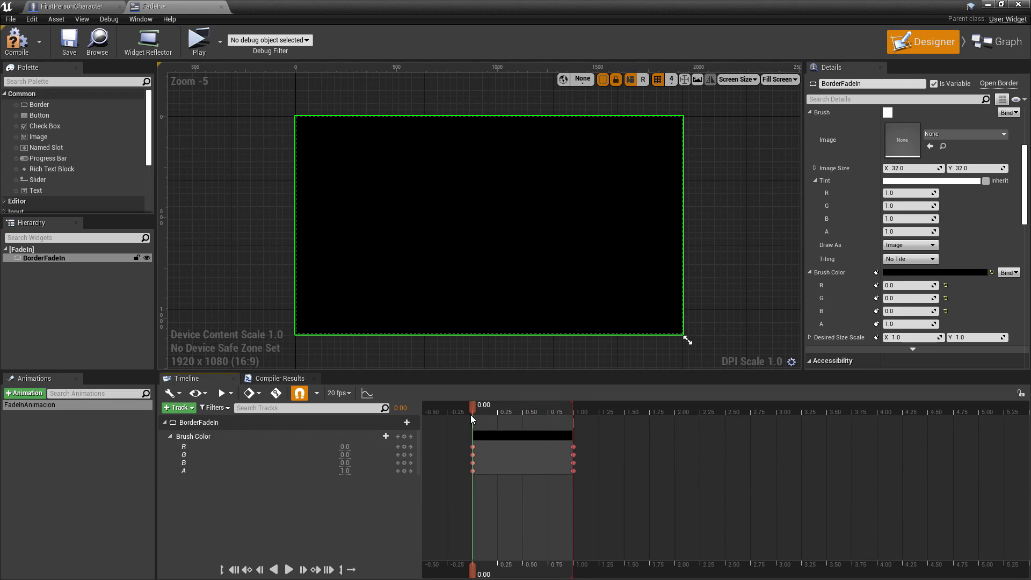
left_click_drag(475, 406, 575, 398)
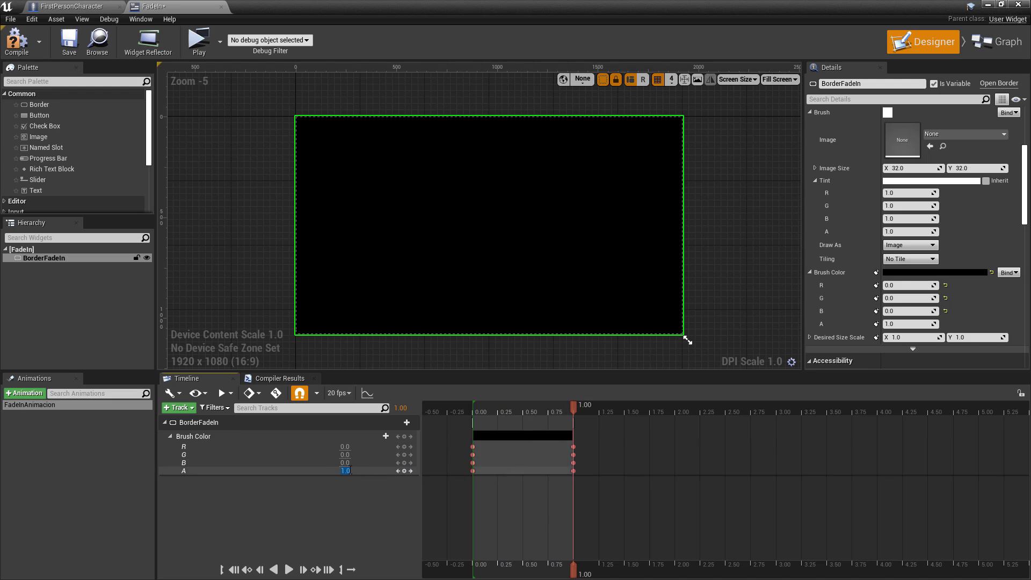
type("0")
key("Return")
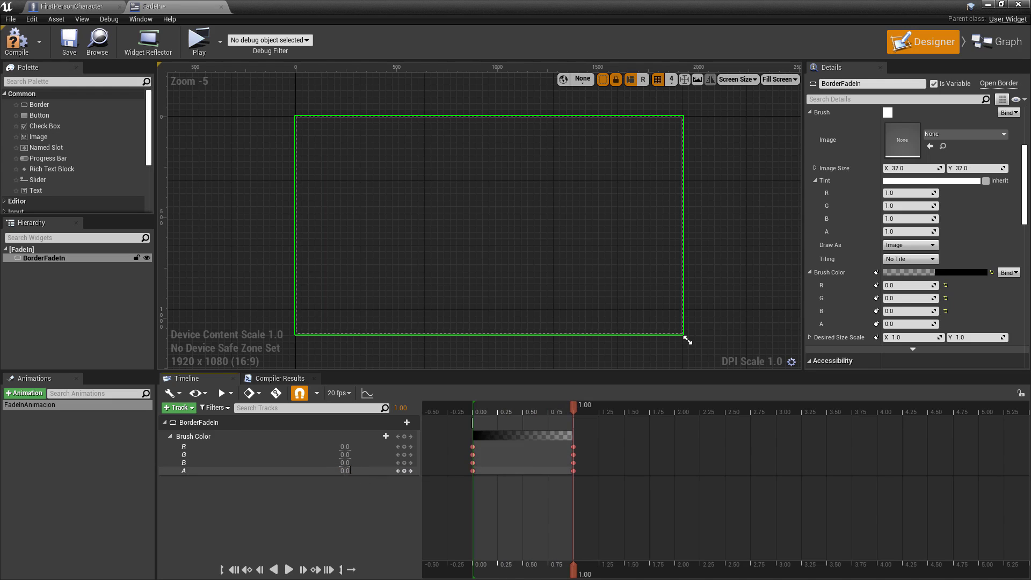
mouse_move(575, 406)
left_mouse_down()
mouse_move(468, 405)
mouse_move(574, 414)
left_mouse_up()
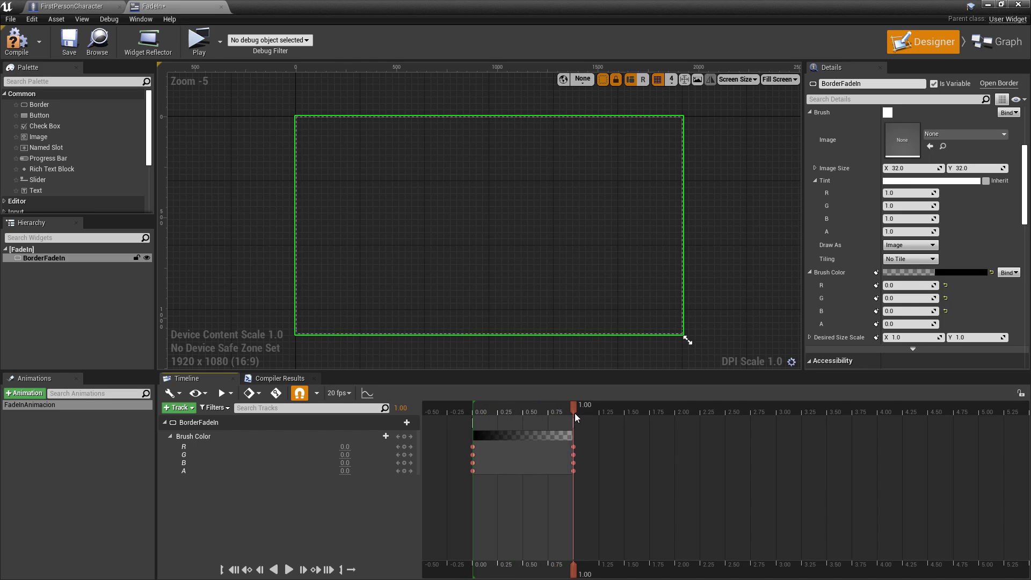
left_click(18, 42)
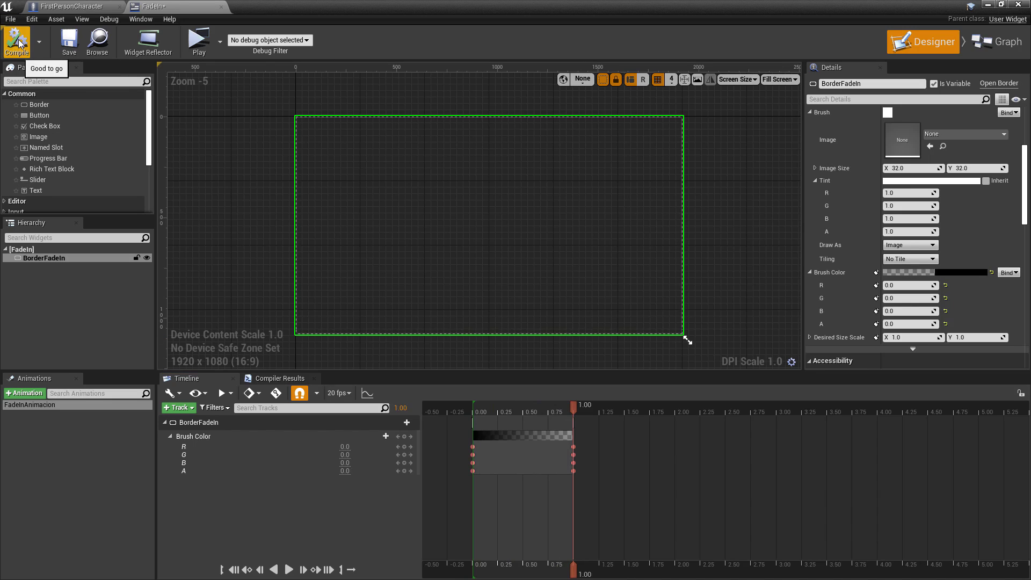
- In the event graph, wire a FadeInAnimacion getter into Play Animation's In Animation pin
left_click(990, 48)
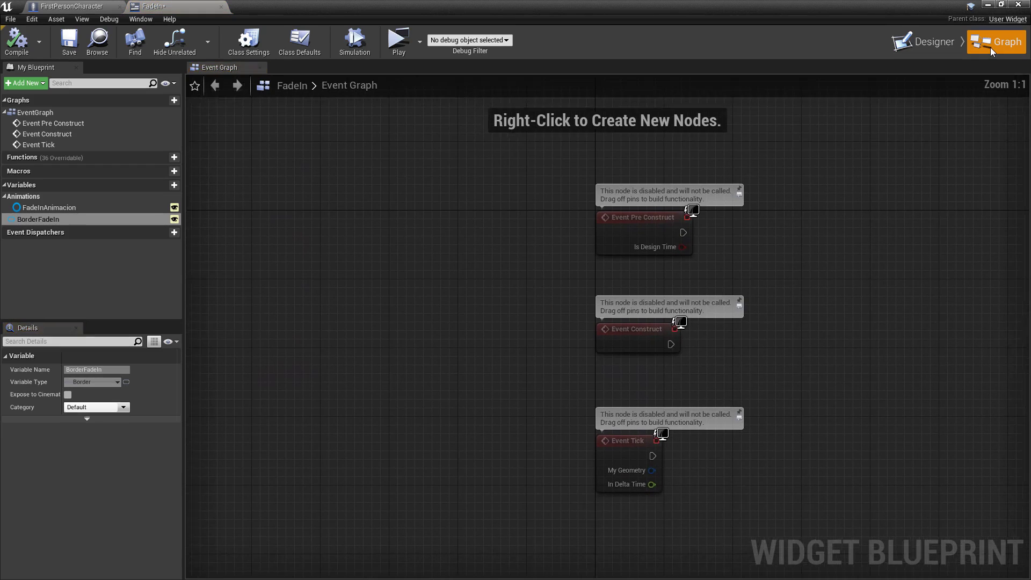
right_click_drag(800, 262, 549, 196)
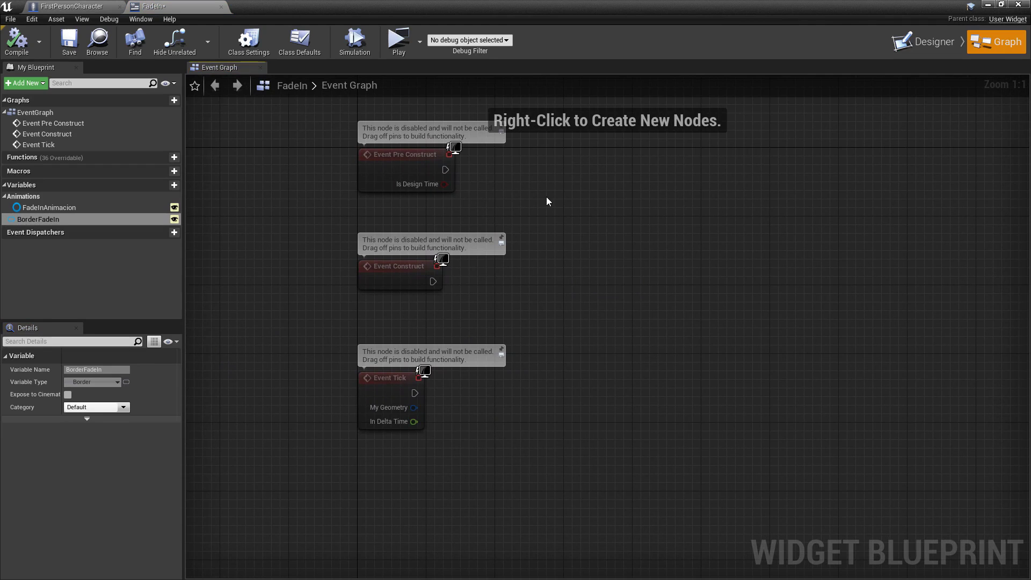
mouse_move(424, 268)
scroll(497, 294, "up", 2)
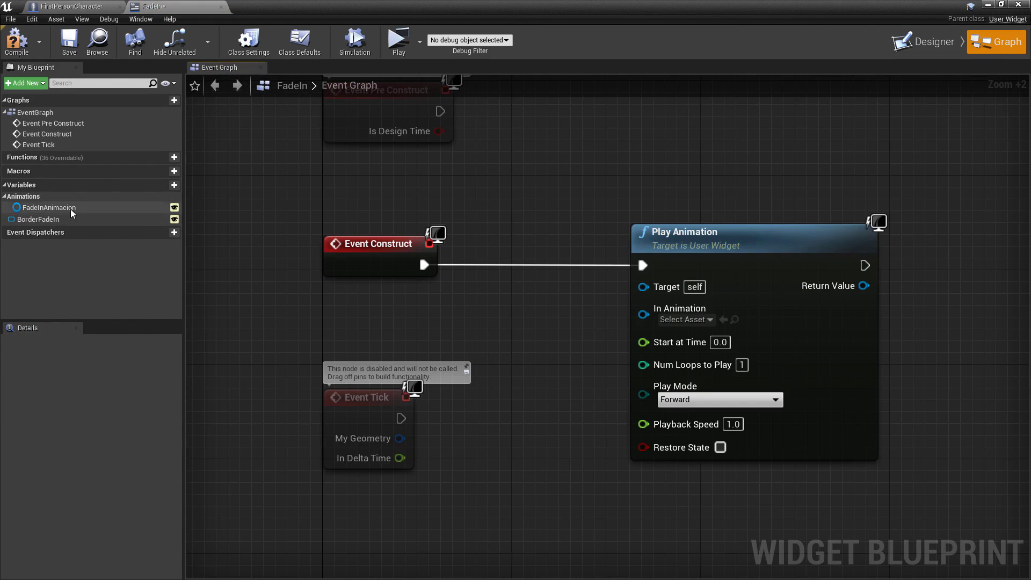
left_click(69, 208)
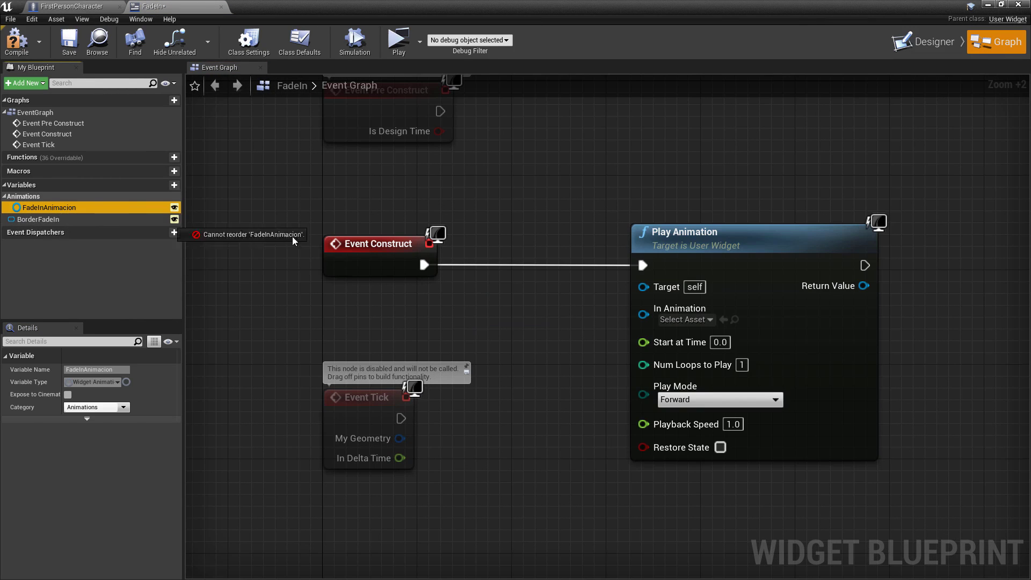
left_click_drag(56, 211, 501, 312)
left_click(552, 329)
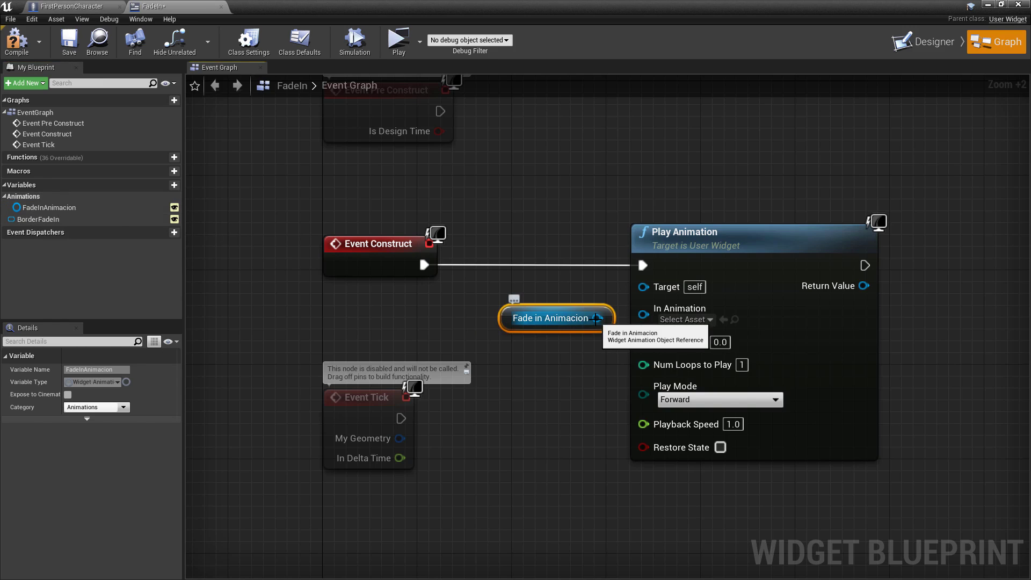
left_click_drag(597, 318, 644, 316)
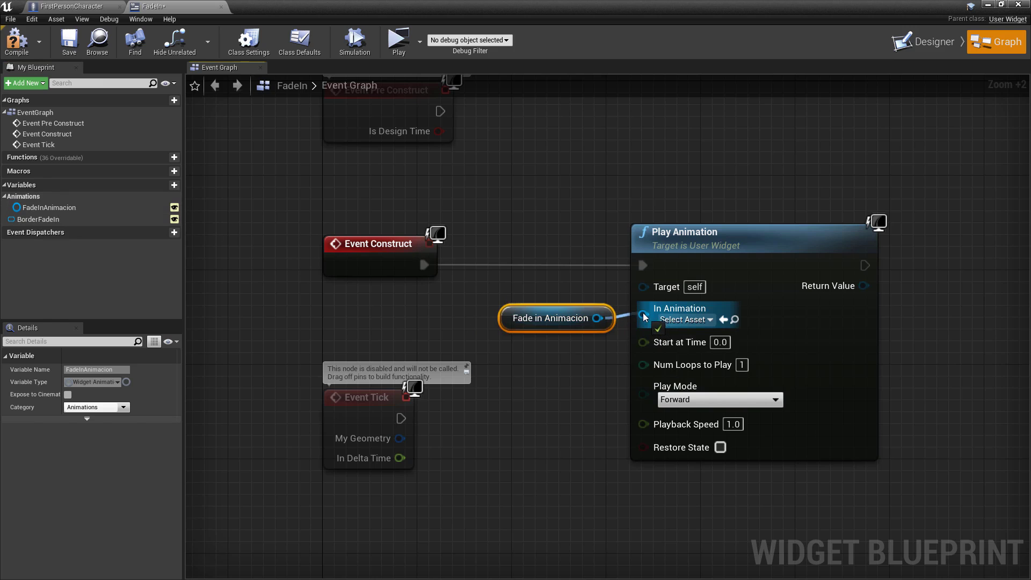
right_click_drag(537, 186, 360, 179)
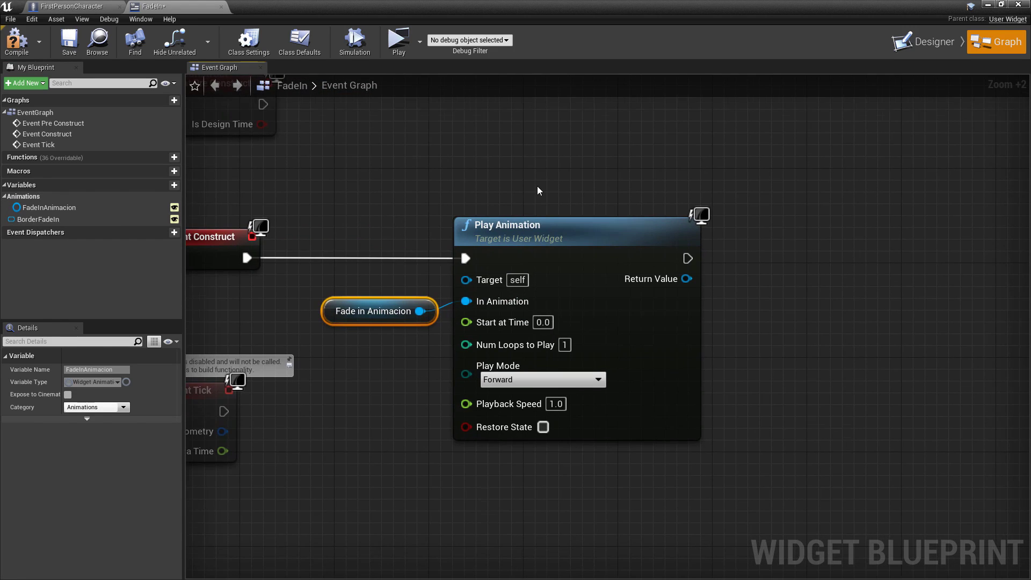
- Reframe the graph around the Play Animation node
scroll(540, 183, "down", 1)
scroll(541, 181, "down", 1)
right_click_drag(541, 181, 588, 178)
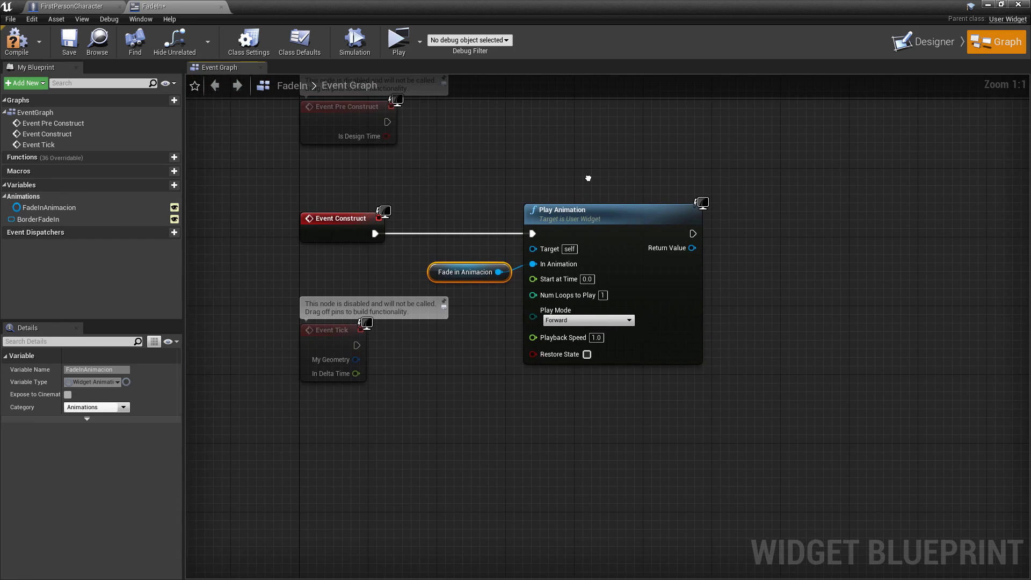
right_click_drag(658, 179, 545, 177)
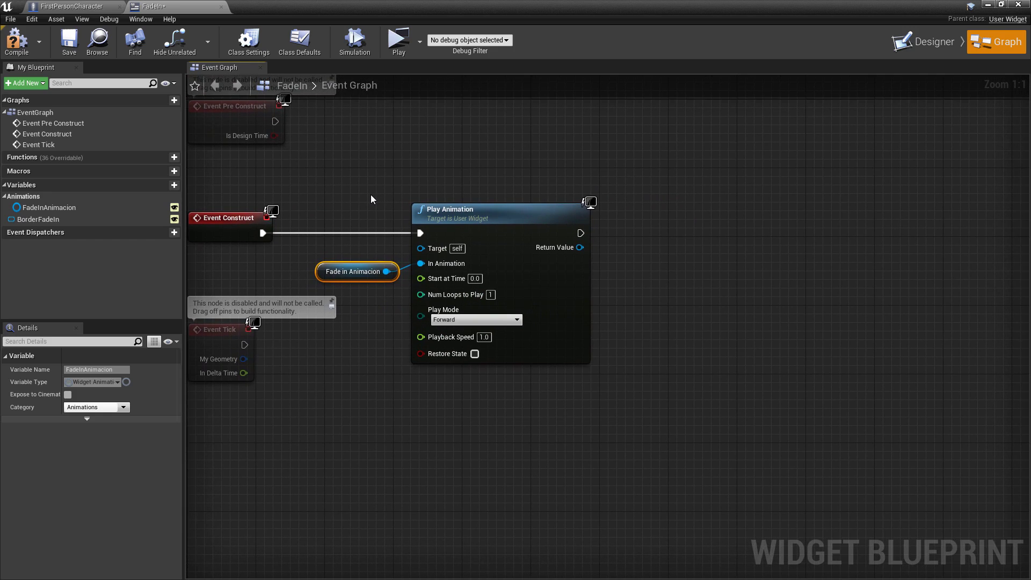
right_click_drag(371, 195, 445, 166)
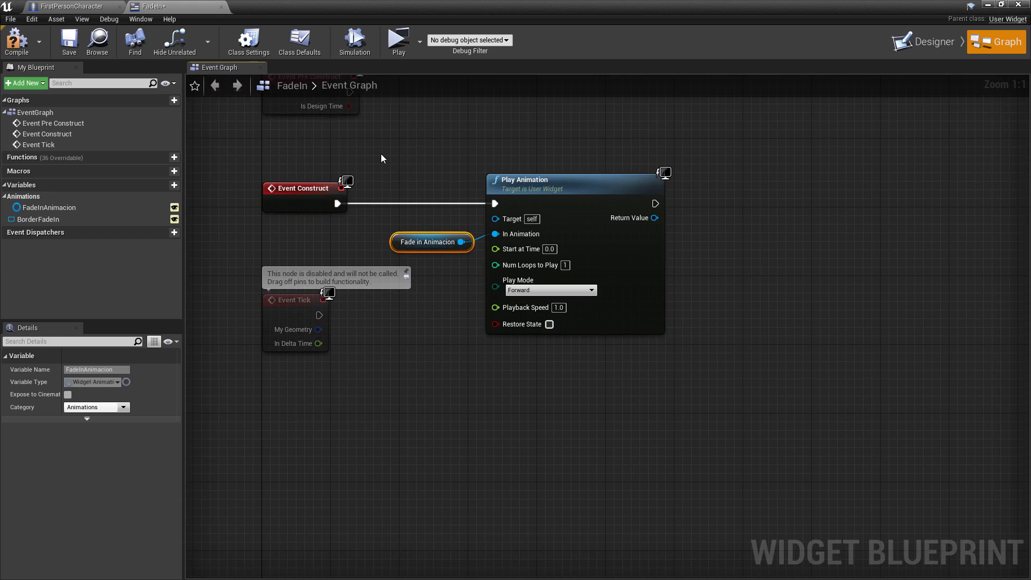
right_click_drag(382, 151, 381, 201)
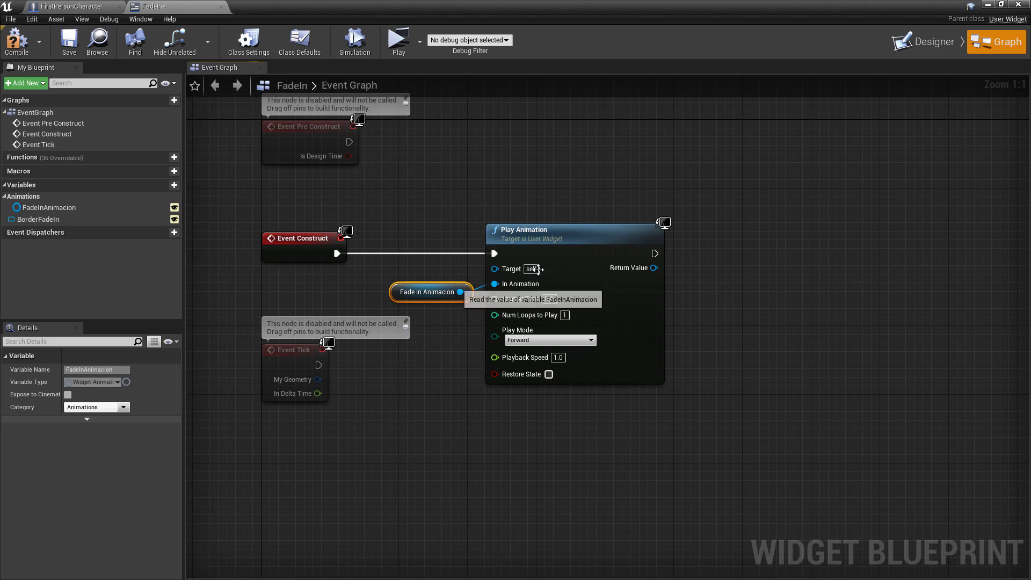
left_click(580, 226)
right_click_drag(580, 226, 487, 230)
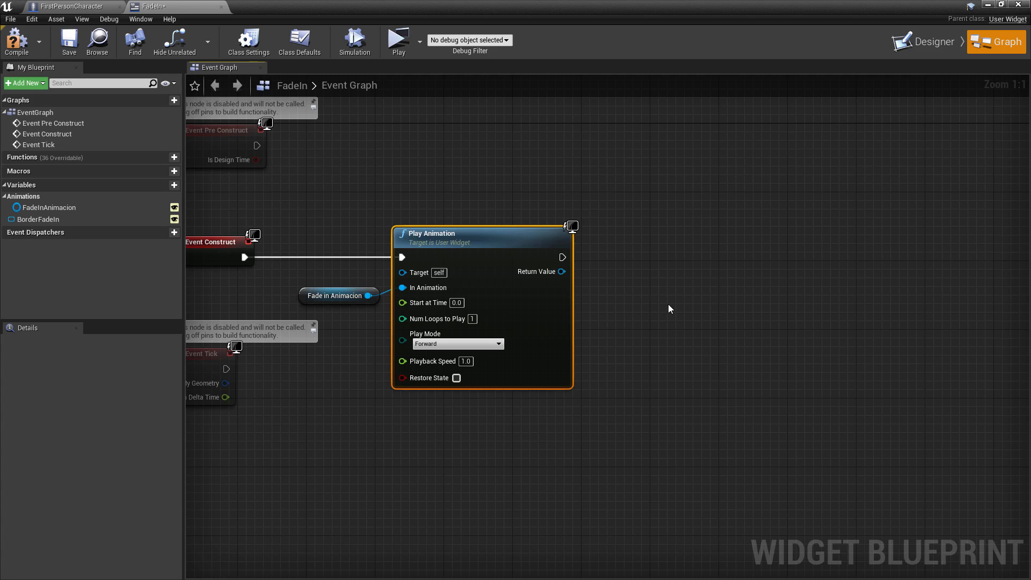
scroll(627, 276, "up", 2)
mouse_move(627, 276)
right_mouse_down()
mouse_move(582, 203)
mouse_move(568, 225)
right_mouse_up()
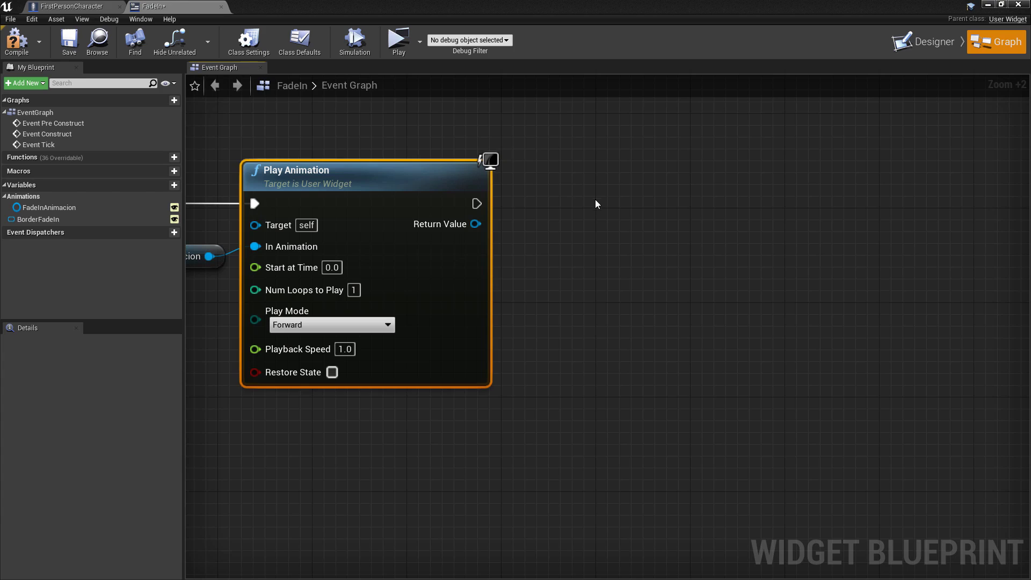
- Add a Bind to Animation Event node after Play Animation's exec output
left_click(511, 210)
left_click_drag(477, 203, 601, 206)
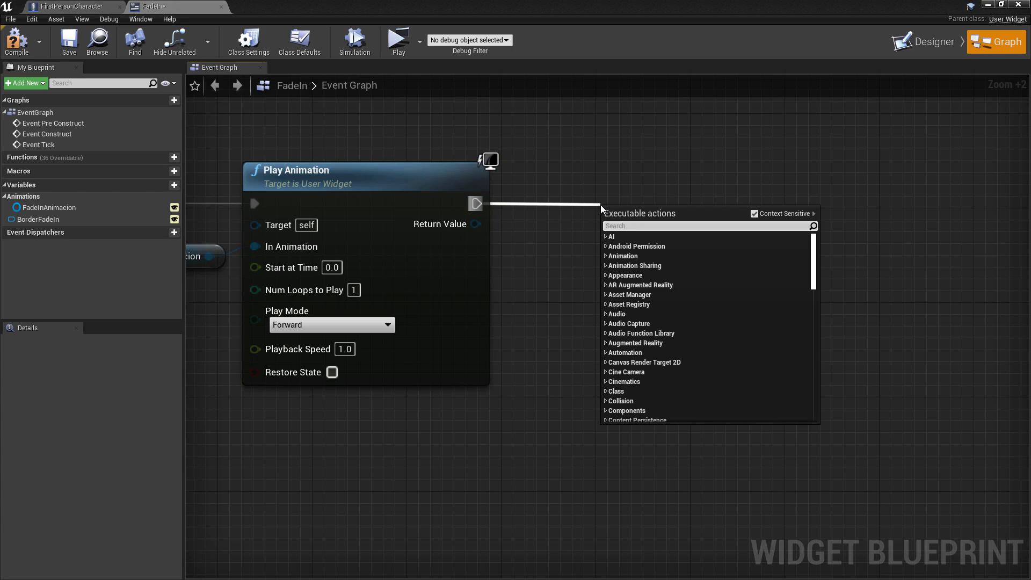
type("Bind")
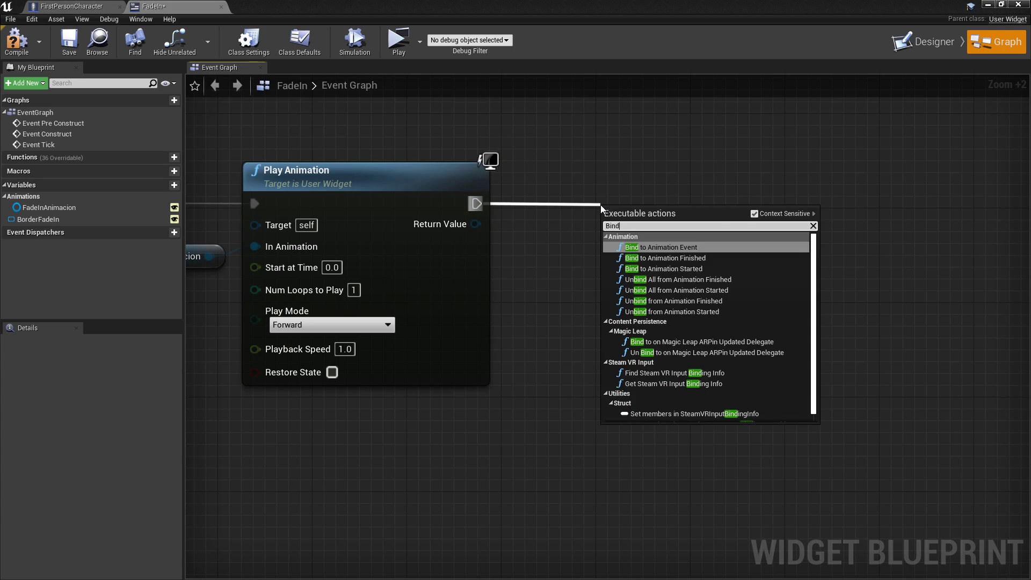
type("toAnim")
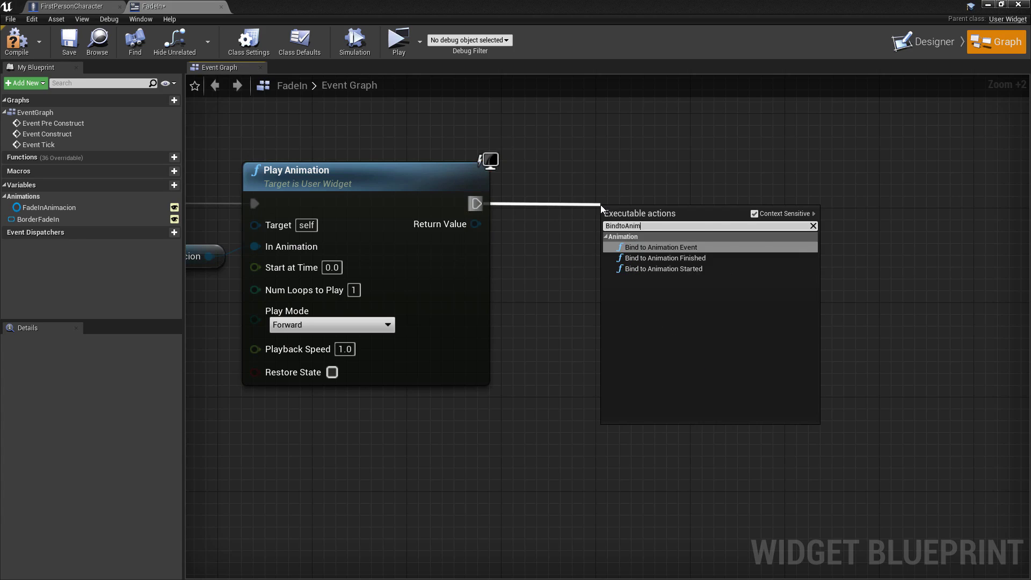
left_click(661, 247)
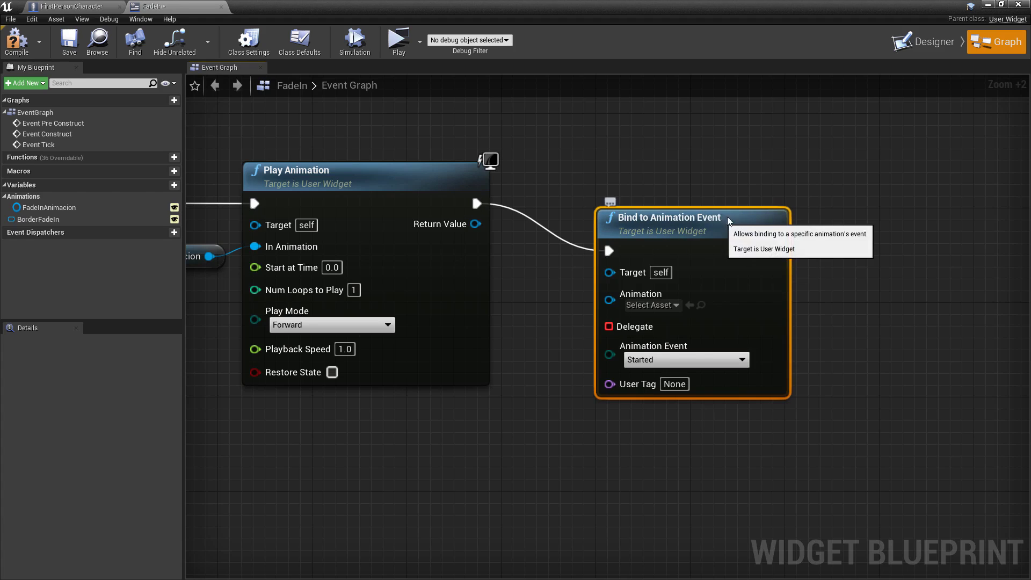
left_click_drag(643, 219, 667, 172)
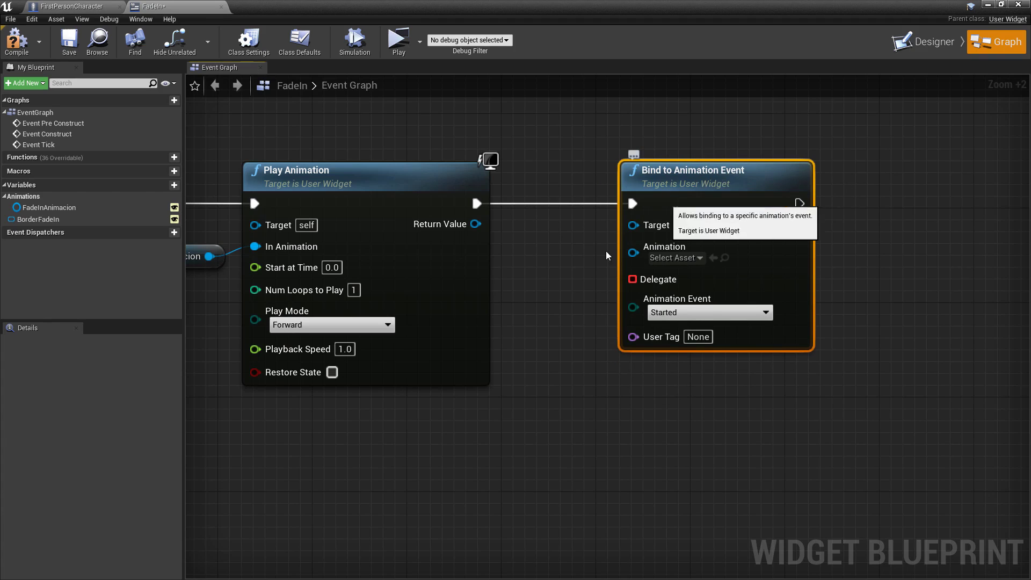
right_click_drag(556, 288, 602, 283)
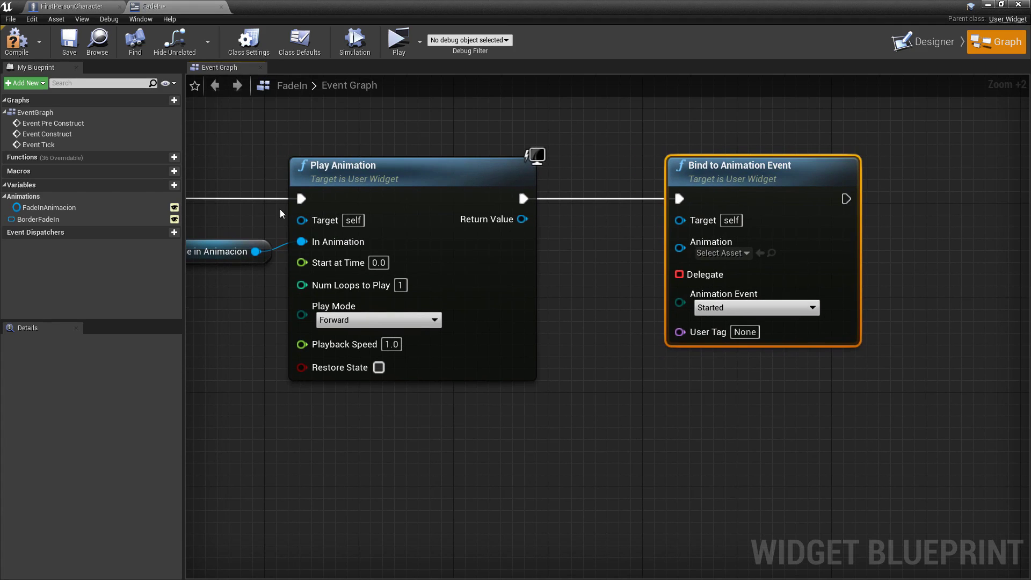
- Wire a second FadeInAnimacion getter into the Bind node's Animation input
left_click(38, 210)
left_click_drag(39, 210, 578, 252)
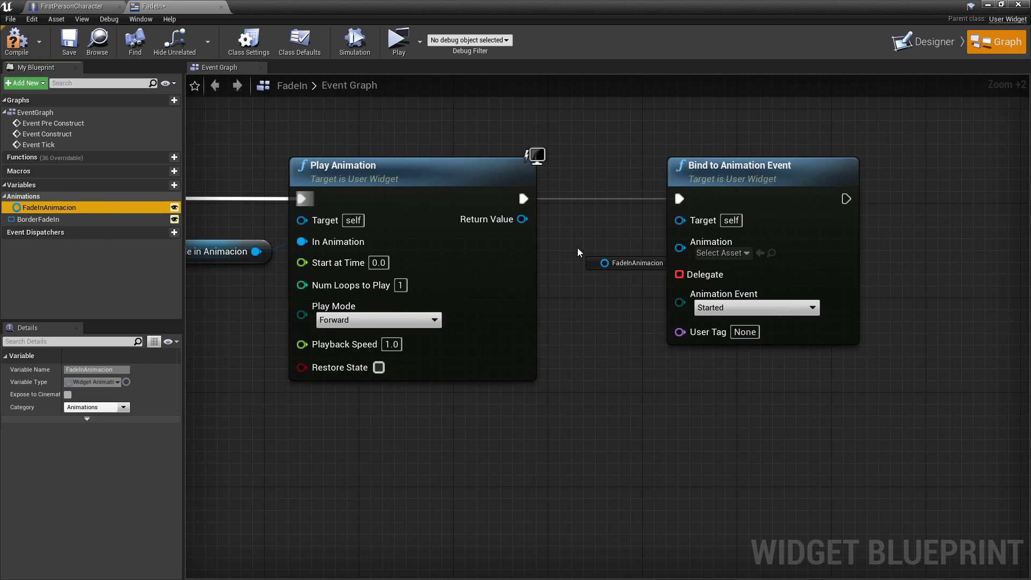
left_click(605, 262)
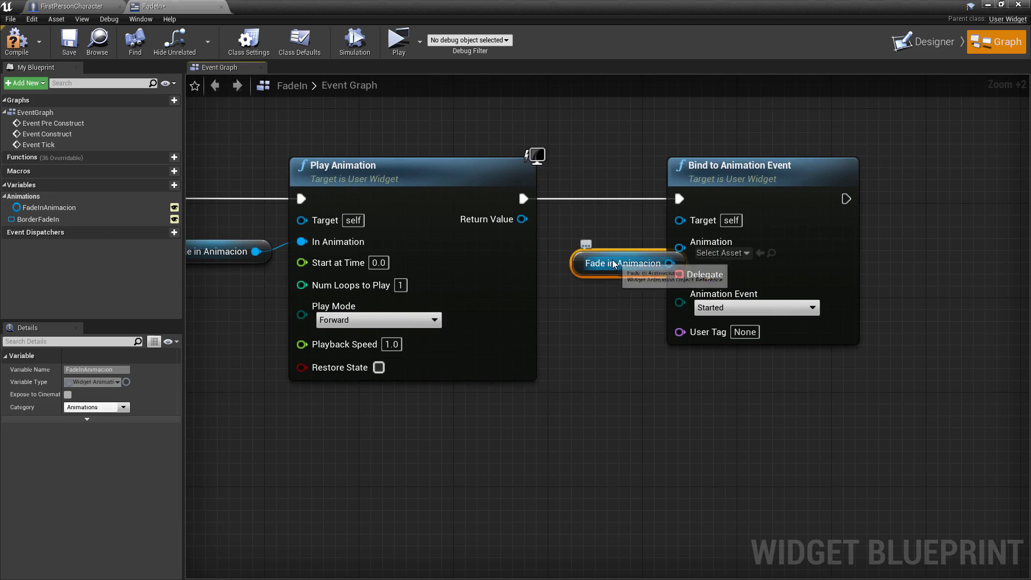
left_click_drag(800, 184, 869, 184)
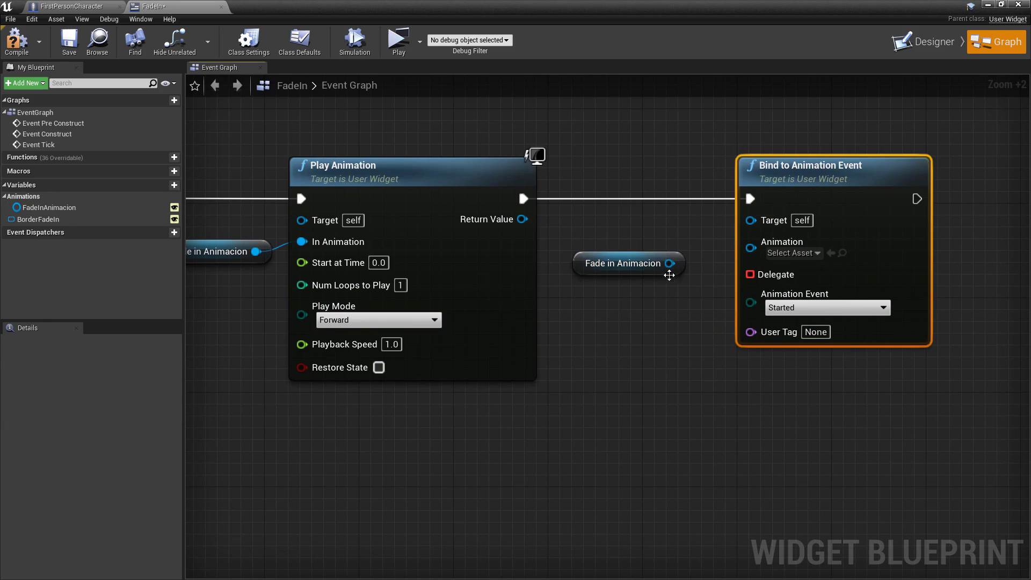
left_click_drag(669, 263, 751, 248)
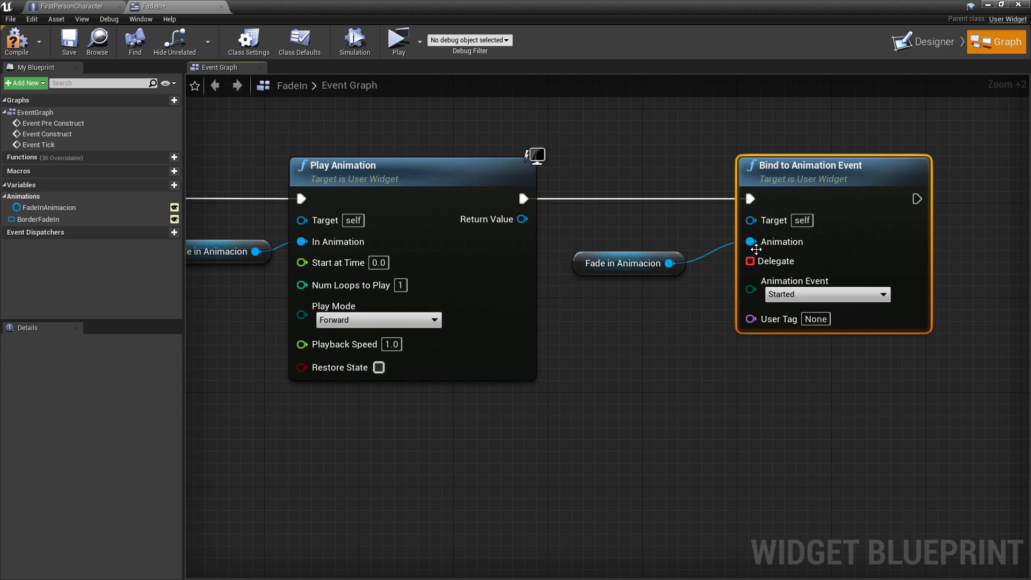
mouse_move(695, 315)
right_mouse_down()
mouse_move(660, 292)
mouse_move(635, 300)
right_mouse_up()
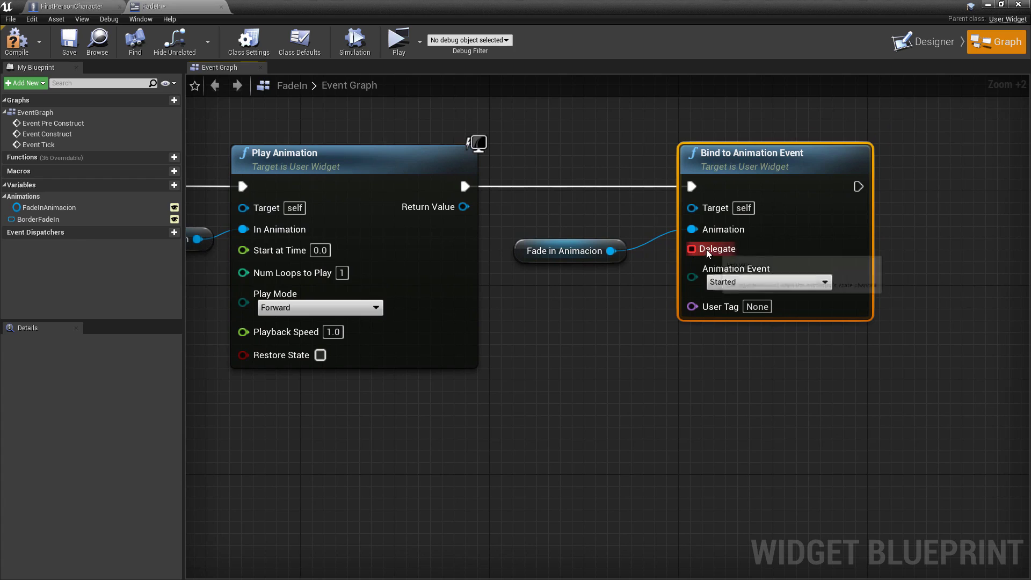
- Add a custom event node named EventoQuitarFade
right_click(542, 355)
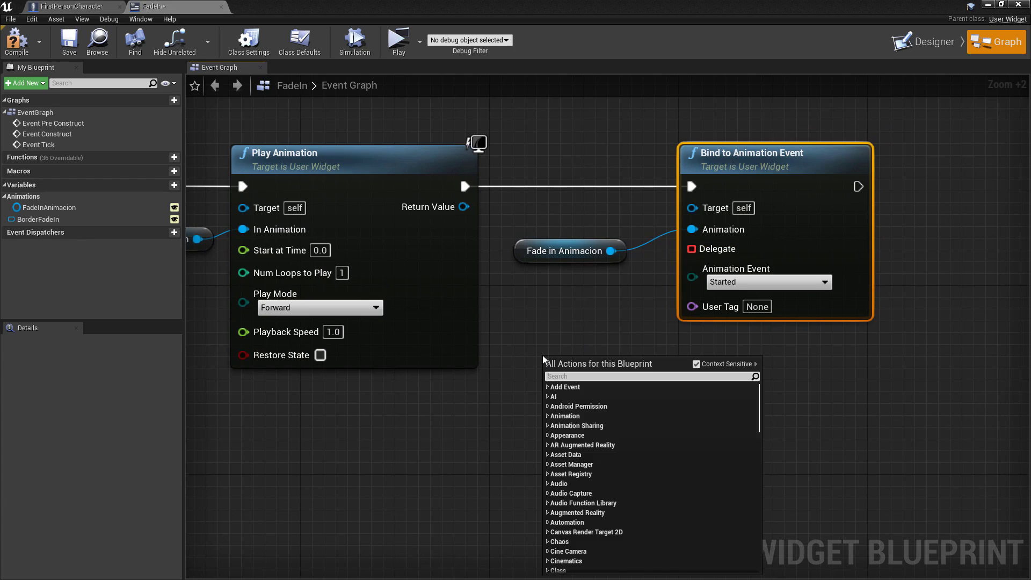
type("custom")
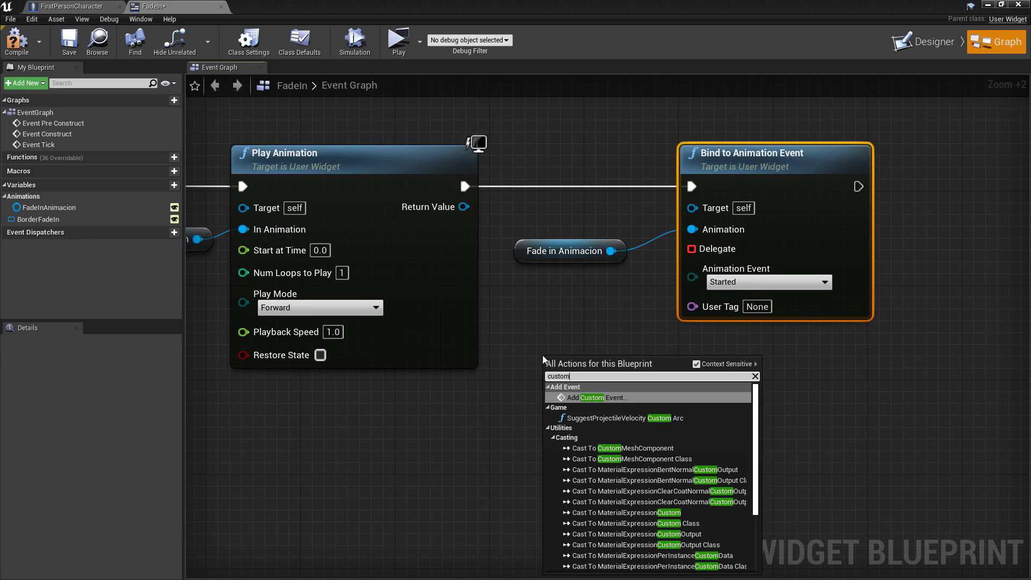
left_click(644, 398)
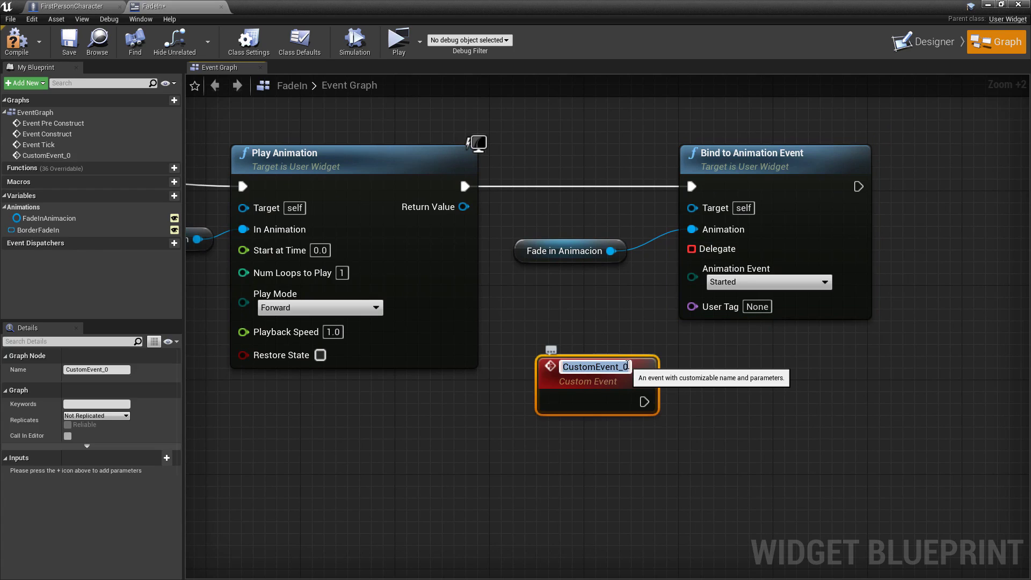
type("Evento")
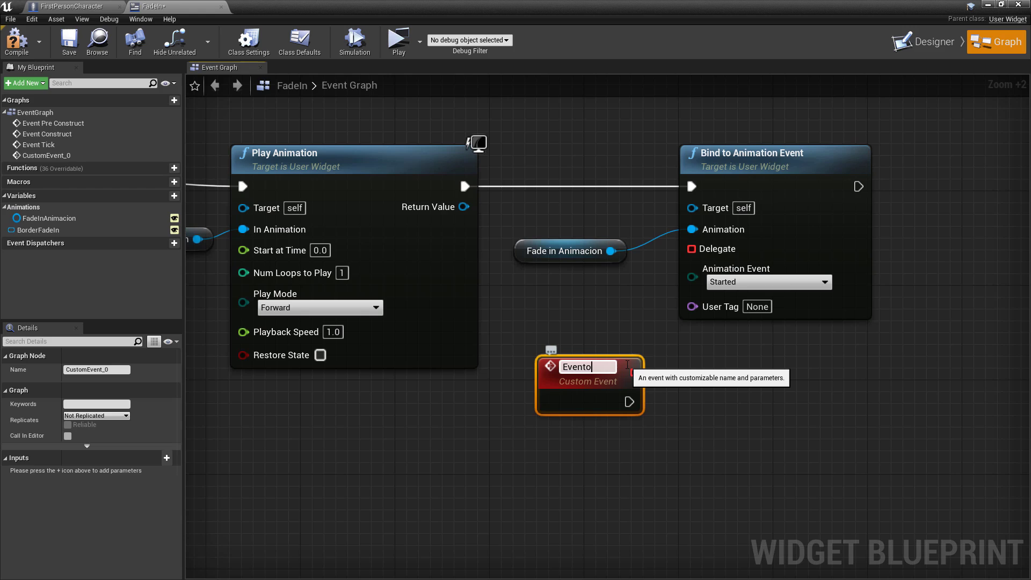
type("Quitar")
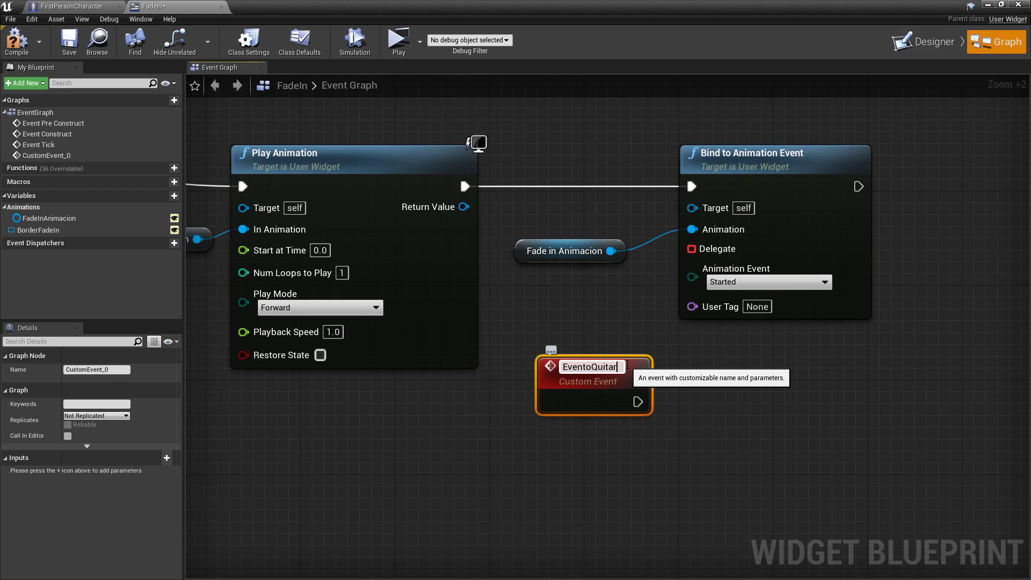
type("Fade")
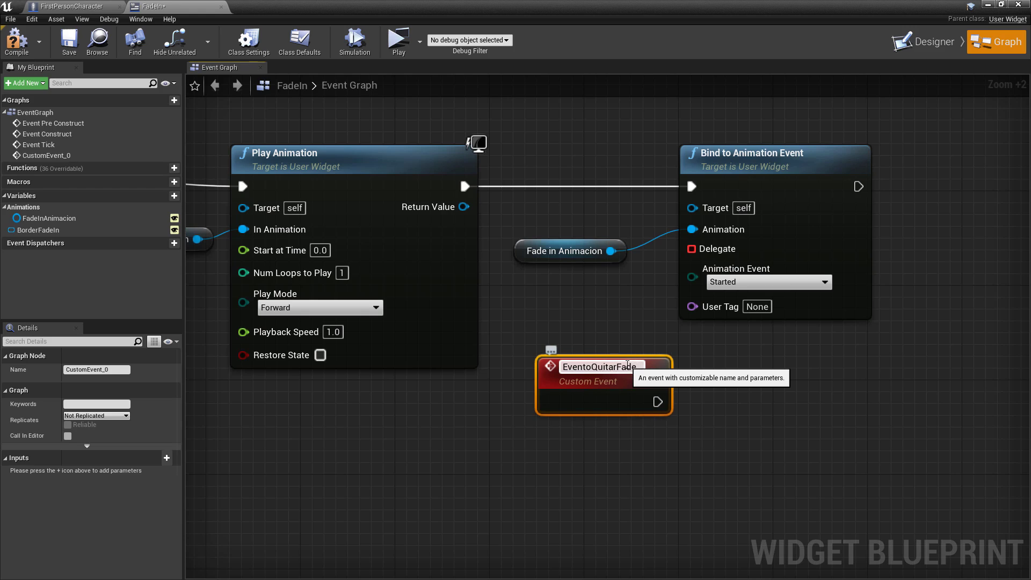
key("Return")
left_click_drag(654, 378, 618, 353)
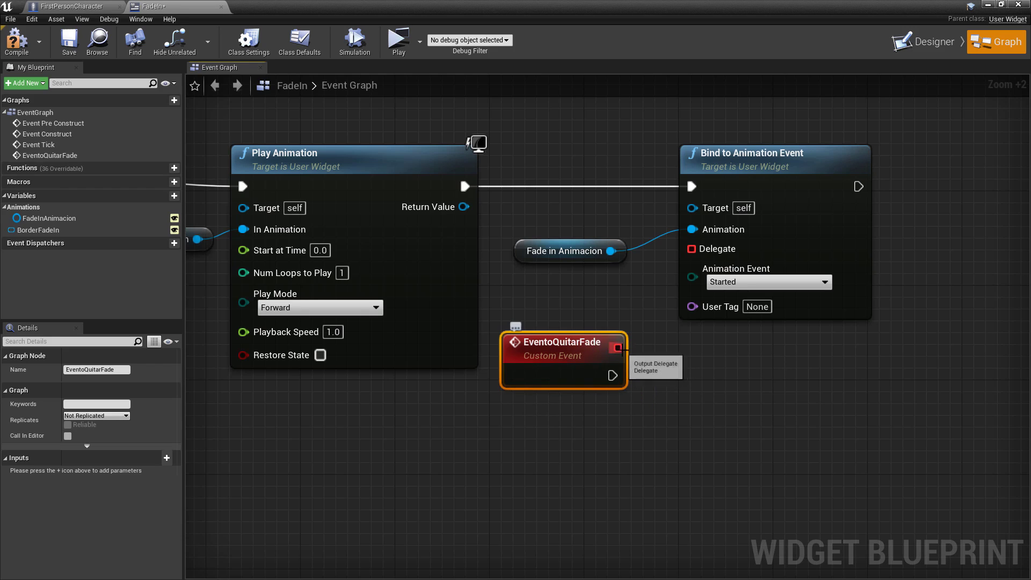
- Connect EventoQuitarFade to the Bind node's Delegate pin and pull a new exec wire from it
left_click_drag(618, 348, 691, 250)
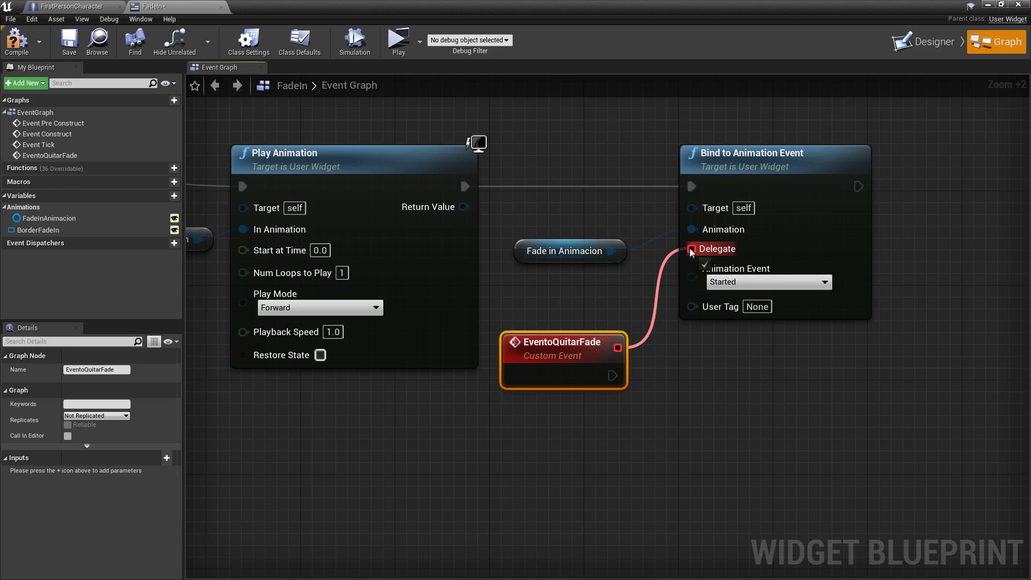
right_click_drag(682, 263, 614, 243)
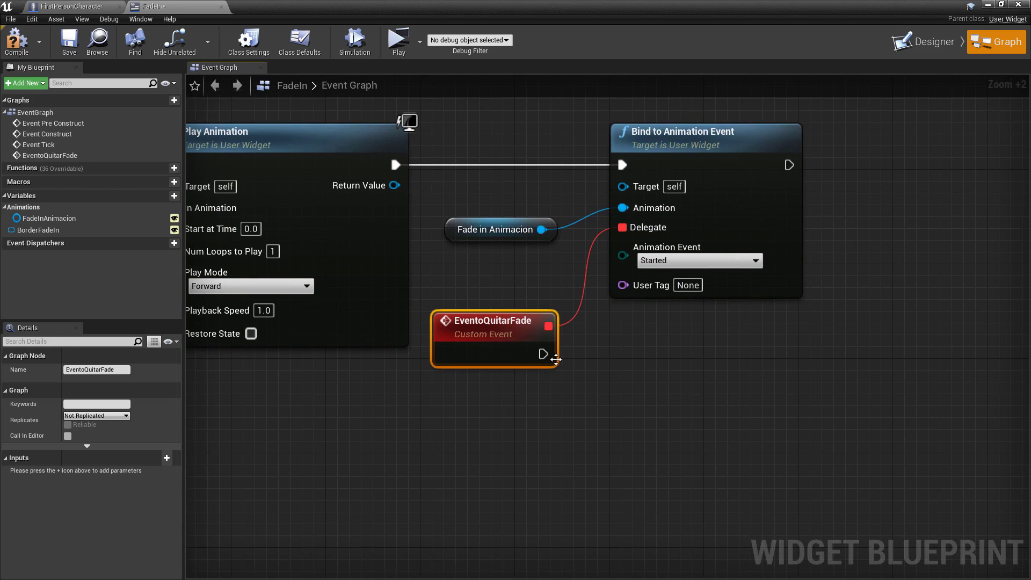
left_click_drag(543, 354, 626, 408)
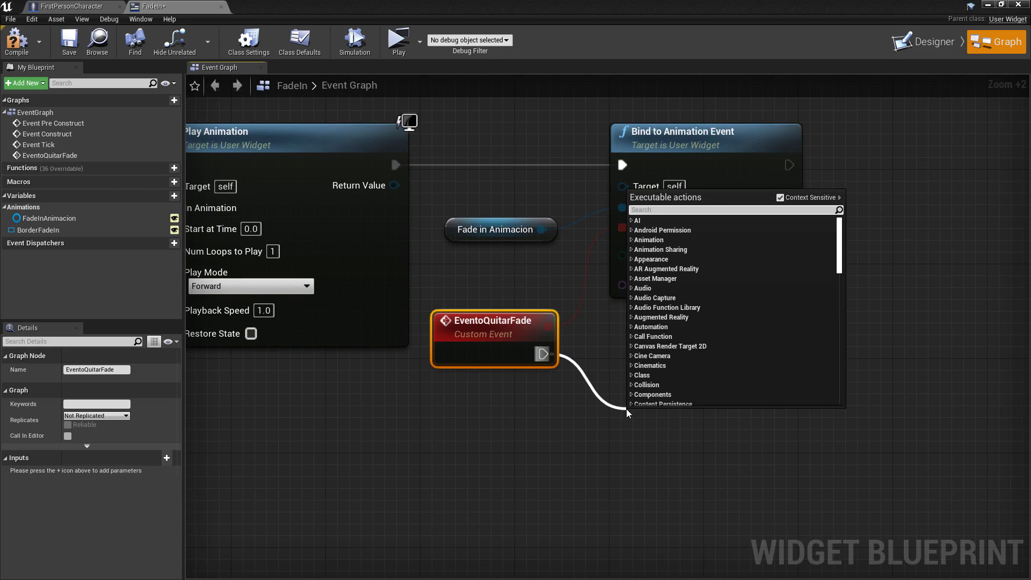
- Attach a Remove from Parent node to EventoQuitarFade, then compile and close the FadeIn editor
type("Removefro")
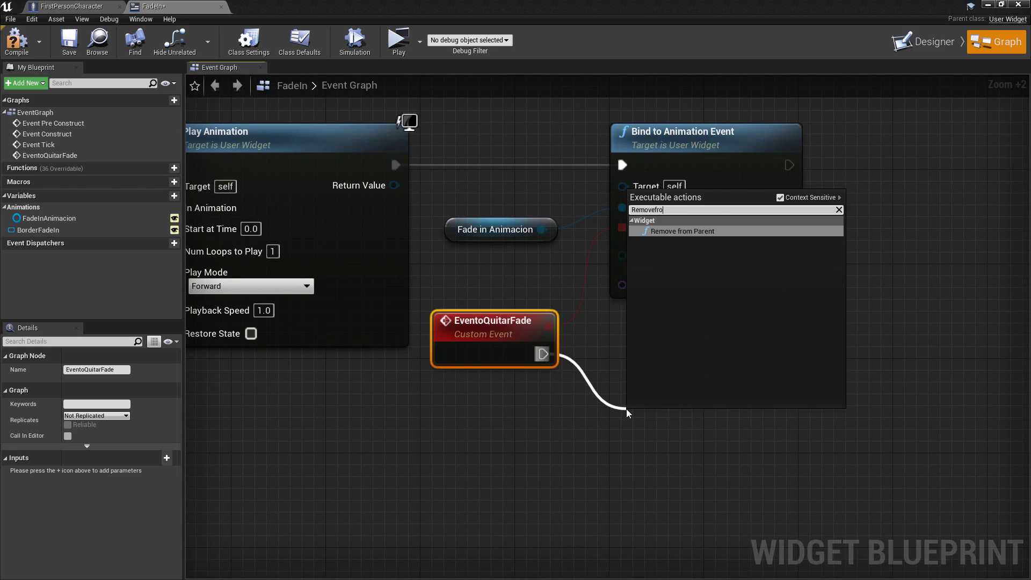
left_click(672, 231)
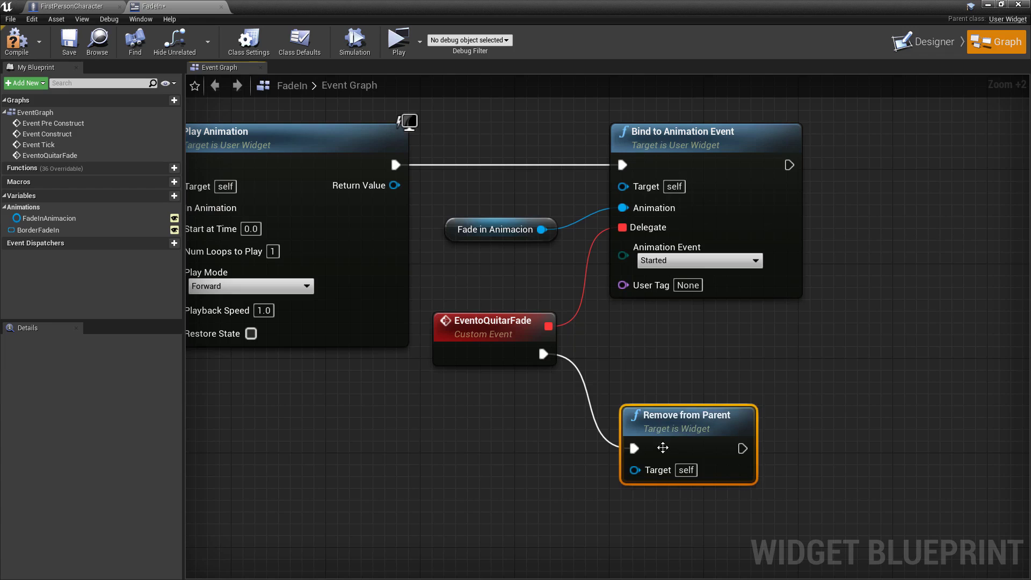
scroll(580, 320, "down", 1)
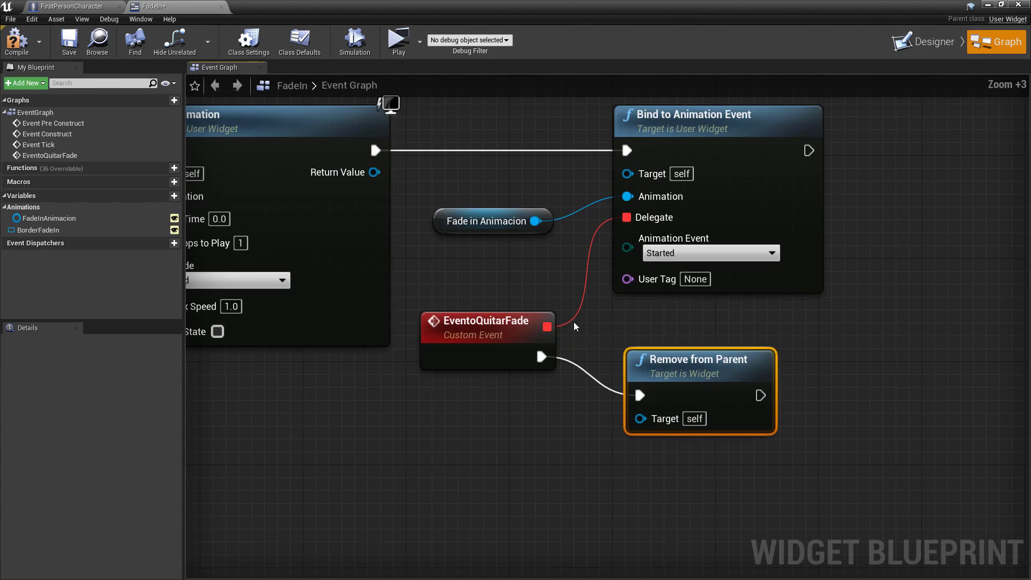
mouse_move(573, 321)
right_mouse_down()
mouse_move(518, 304)
mouse_move(643, 306)
right_mouse_up()
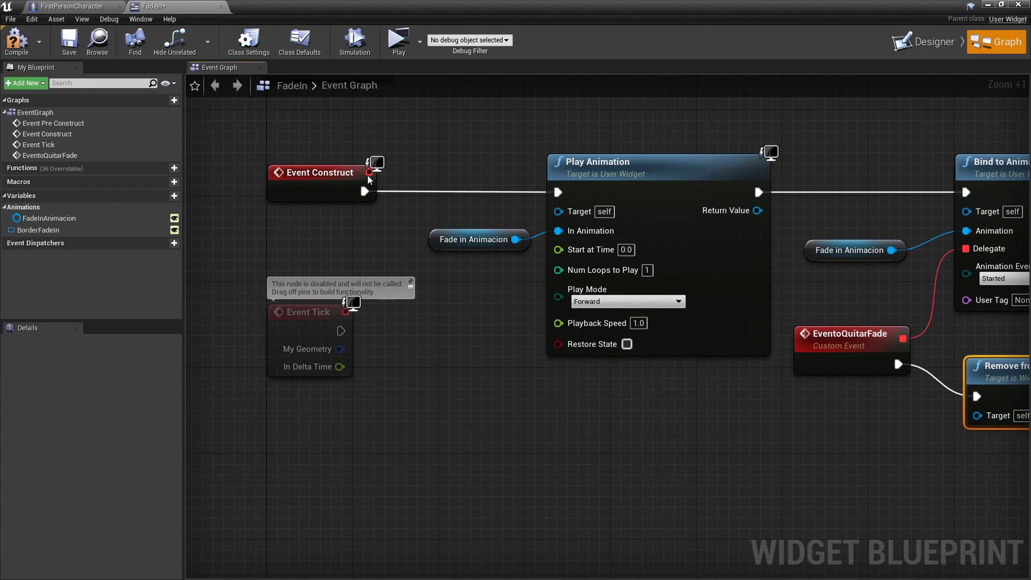
right_click_drag(369, 179, 331, 190)
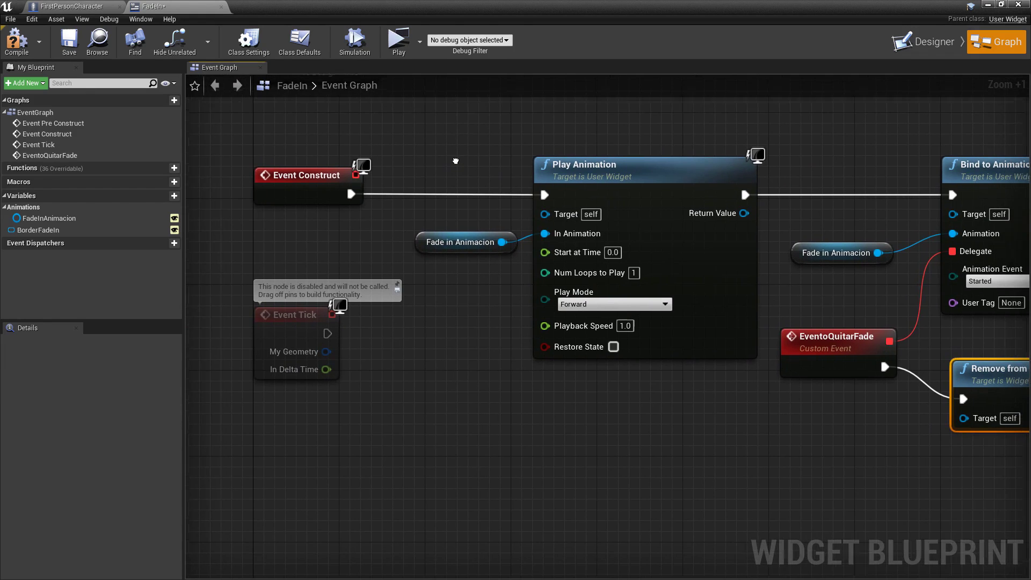
right_click_drag(449, 191, 408, 145)
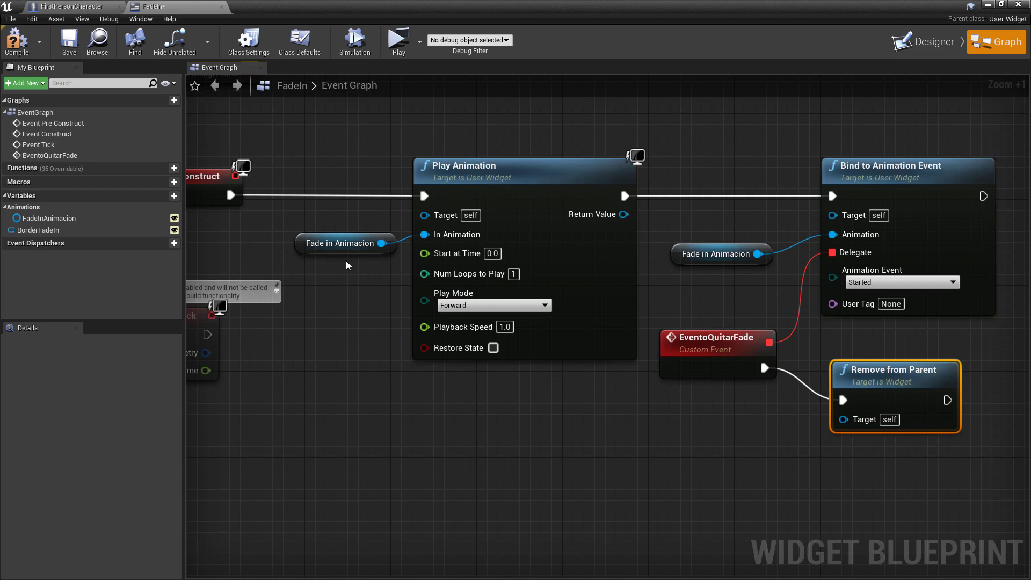
right_click_drag(347, 285, 112, 298)
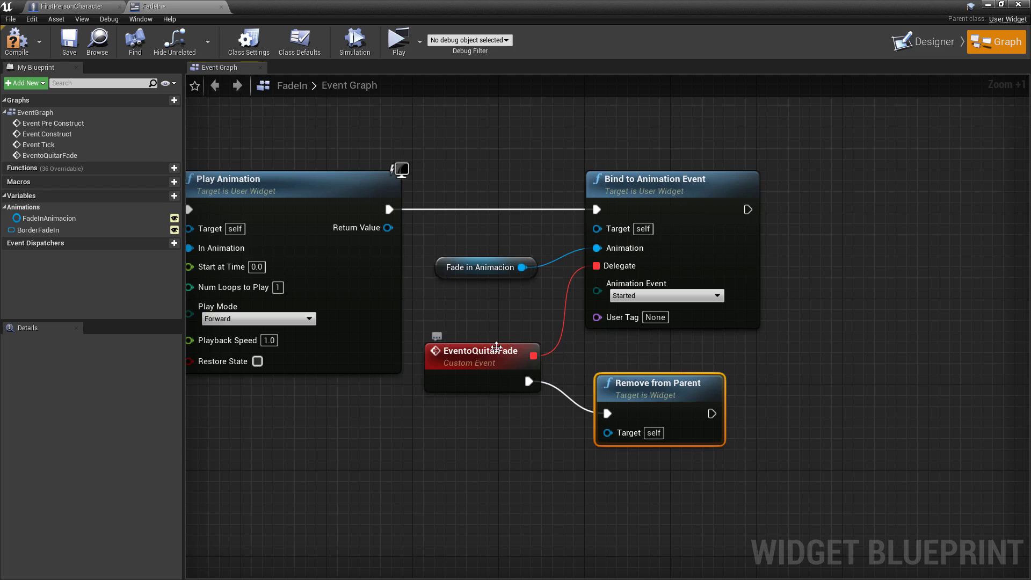
right_click_drag(647, 378, 591, 354)
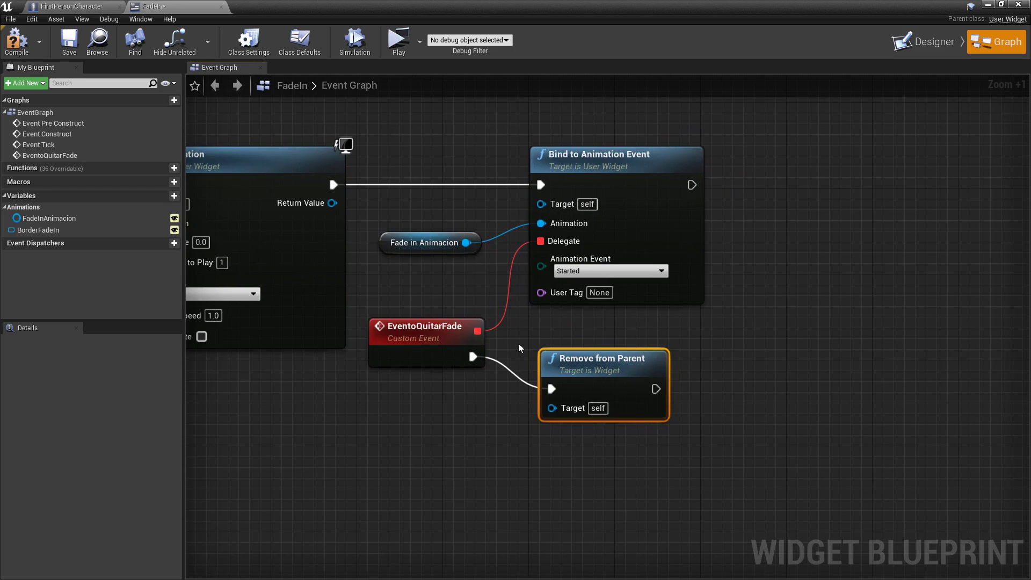
scroll(730, 339, "down", 3)
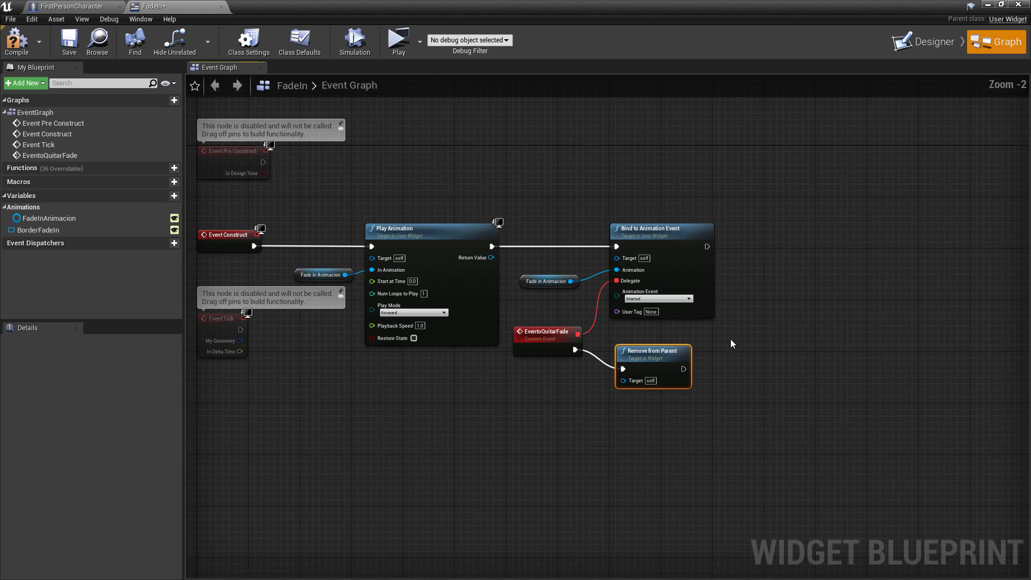
right_click_drag(730, 339, 787, 330)
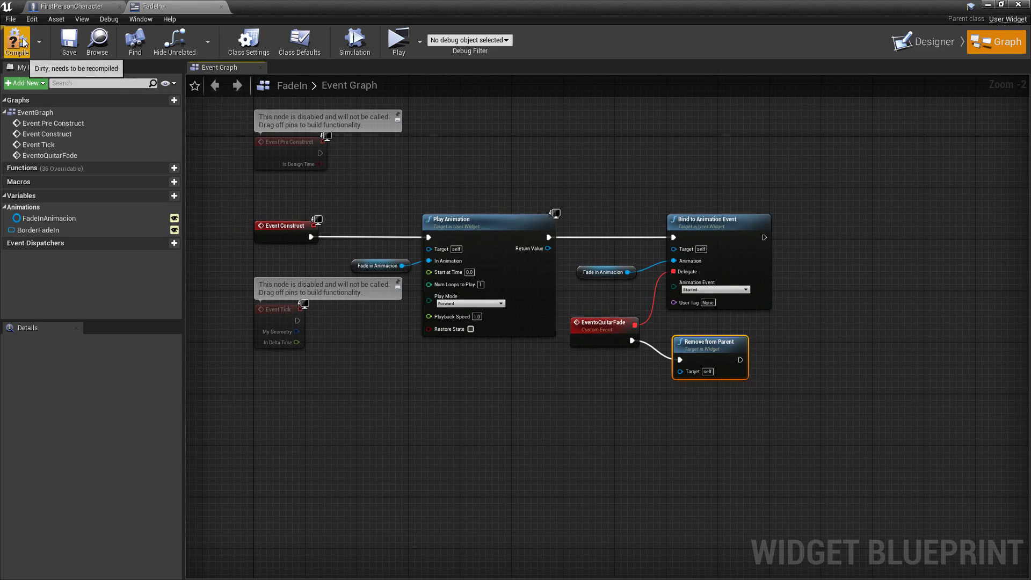
left_click(69, 43)
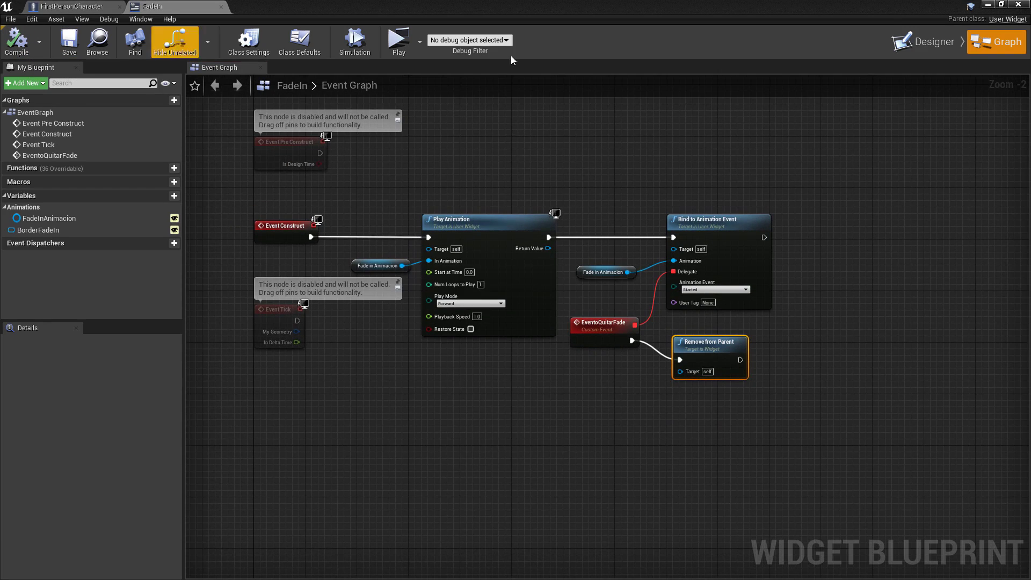
left_click(988, 4)
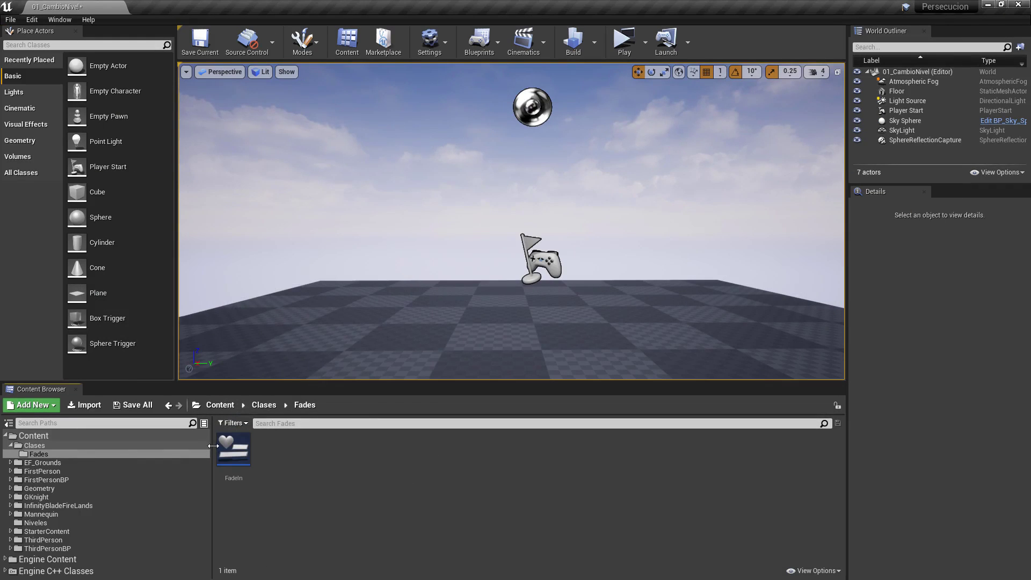
- Duplicate the FadeIn widget asset, rename the copy FadeOut, and open it
left_click(235, 450)
right_click(235, 450)
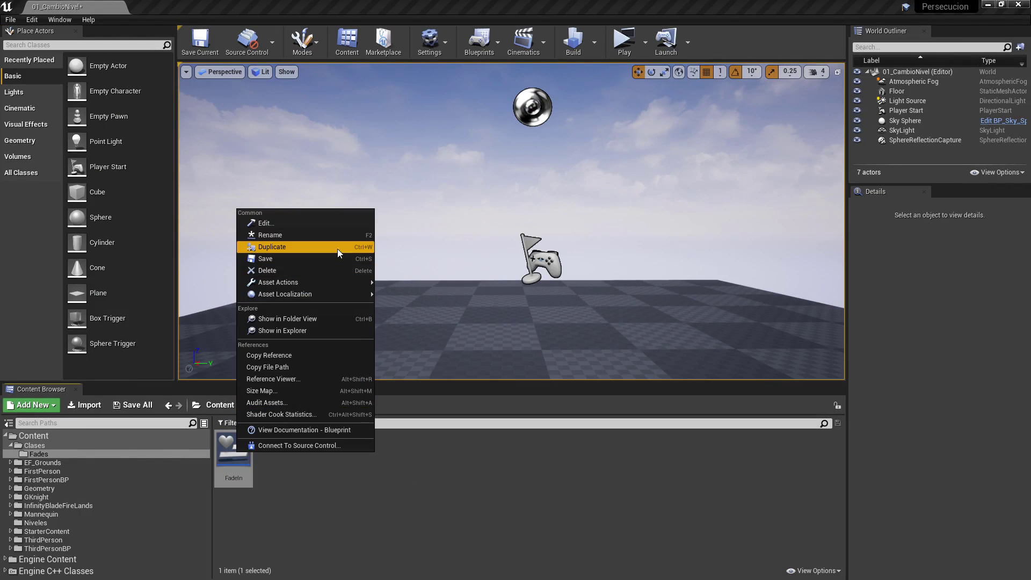
left_click(322, 255)
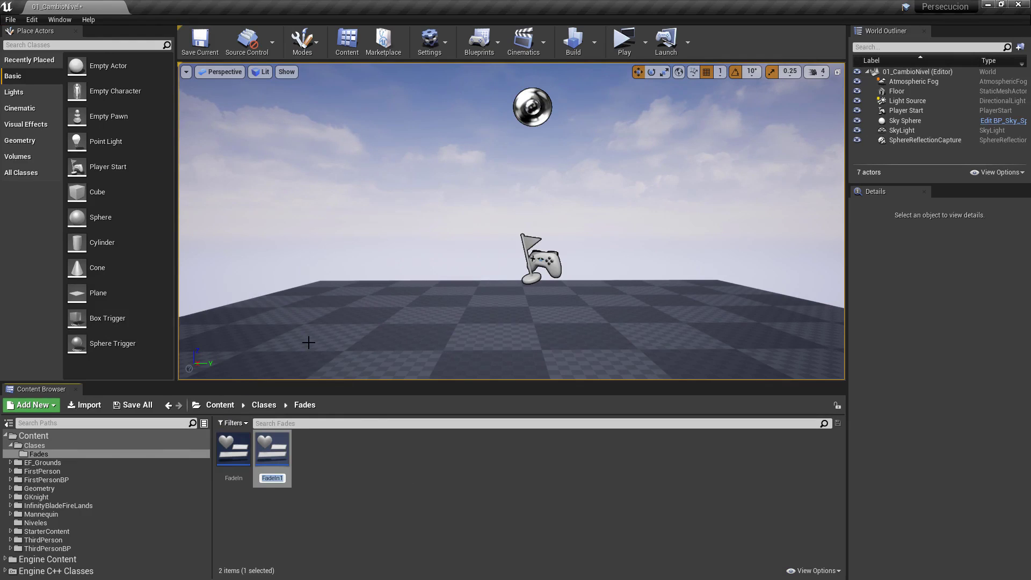
key("End")
key("BackSpace")
key("BackSpace")
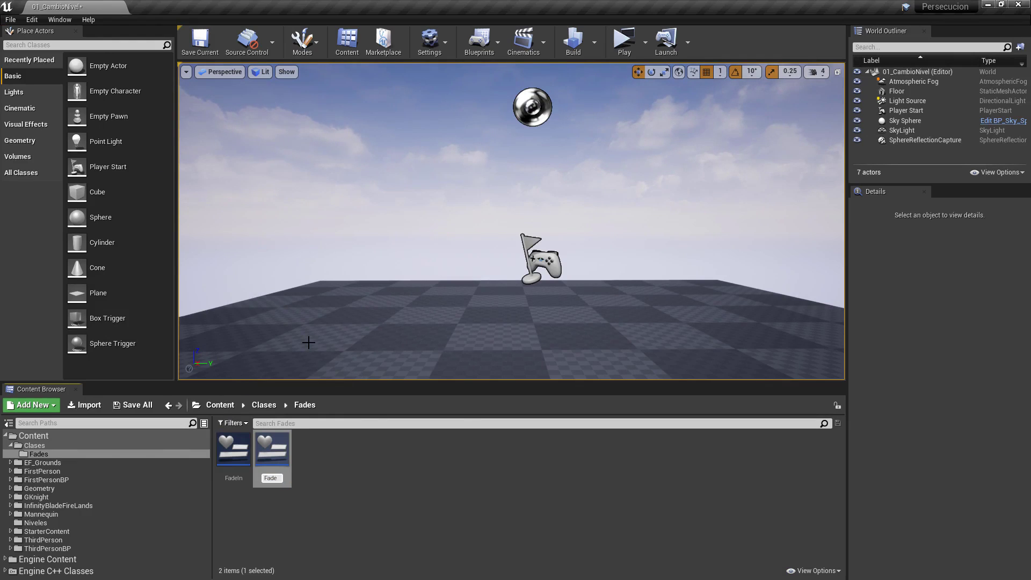
type("Out")
key("Return")
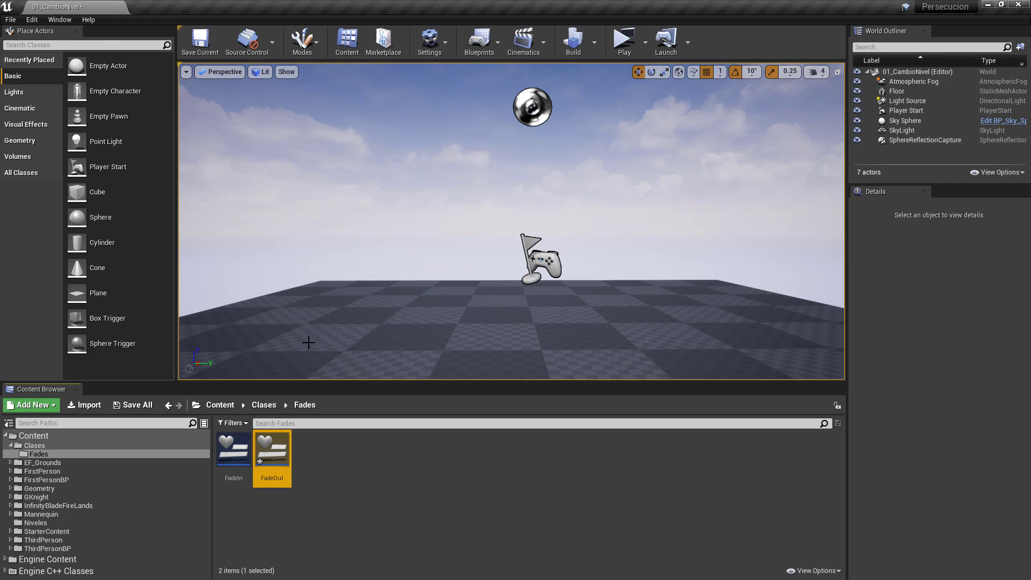
double_click(273, 453)
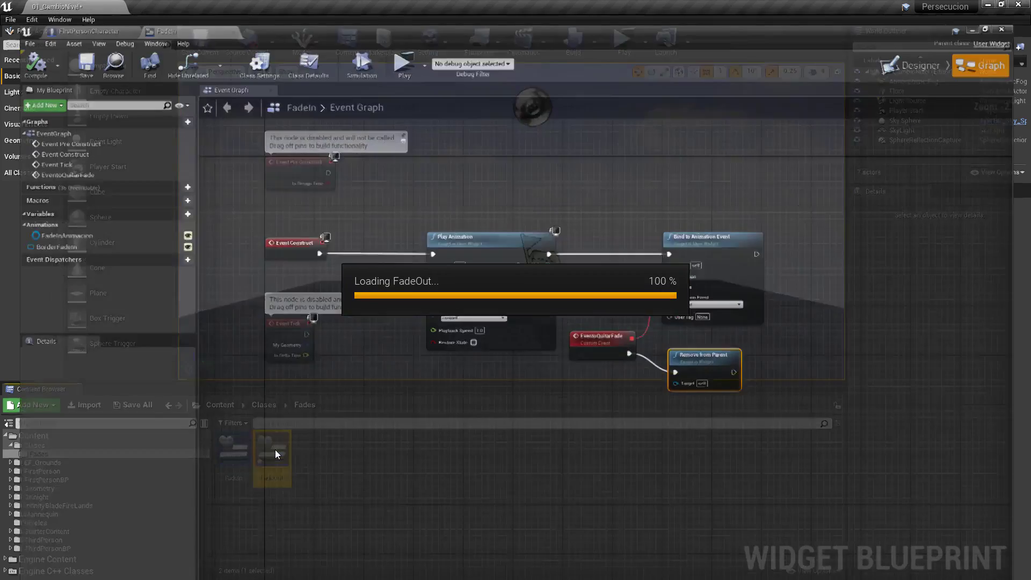
- Key BorderFadeIn's alpha in FadeInAnimacion from 0 at 0.00 to 1 at 1.00, then save FadeOut
left_click(60, 258)
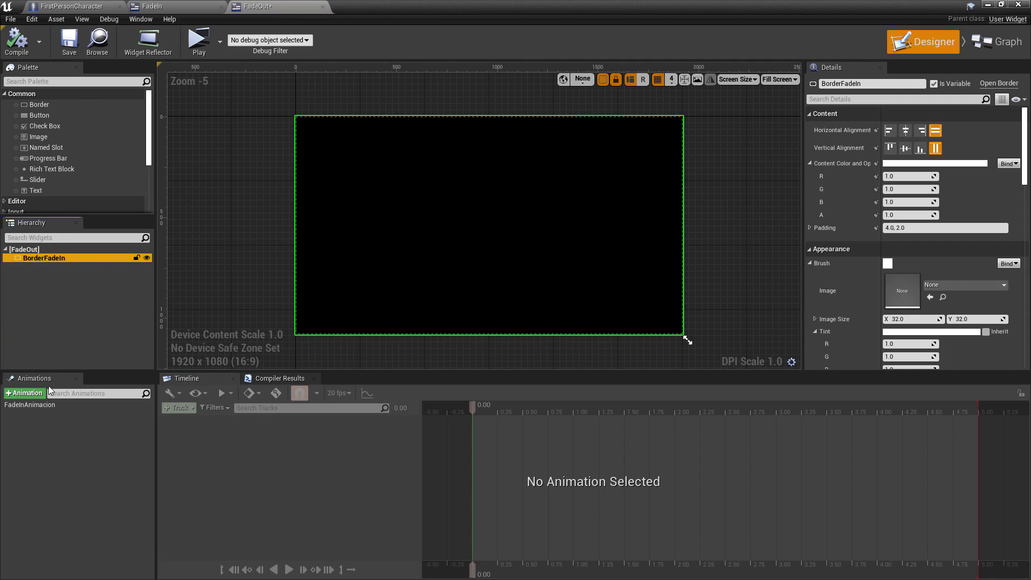
left_click(40, 407)
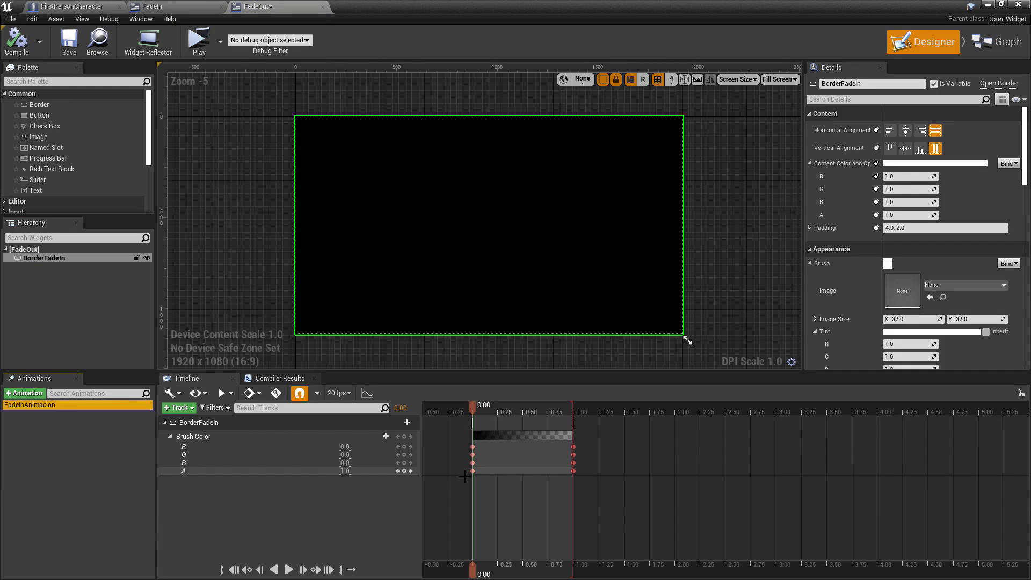
left_click(343, 470)
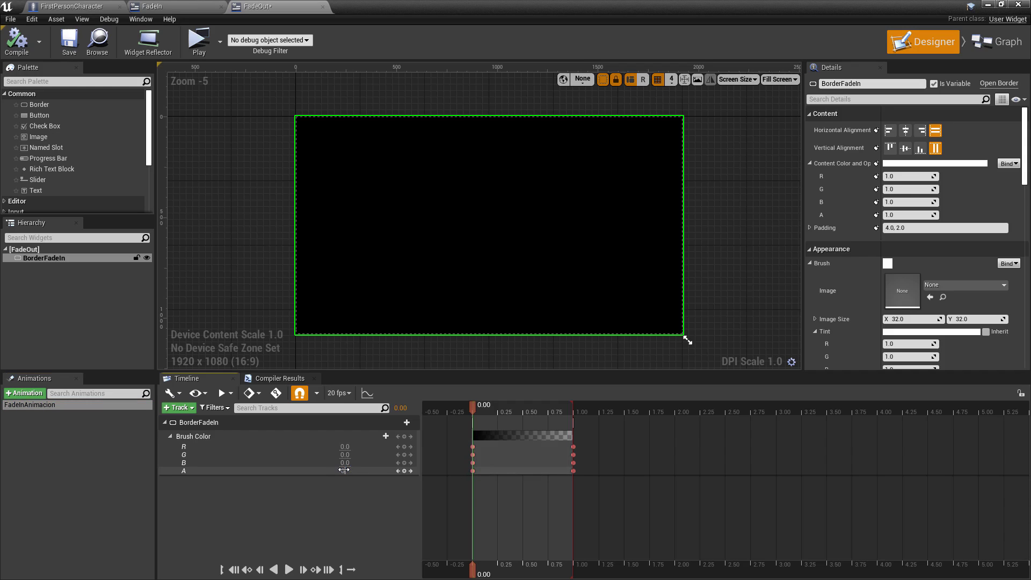
left_click_drag(344, 470, 322, 469)
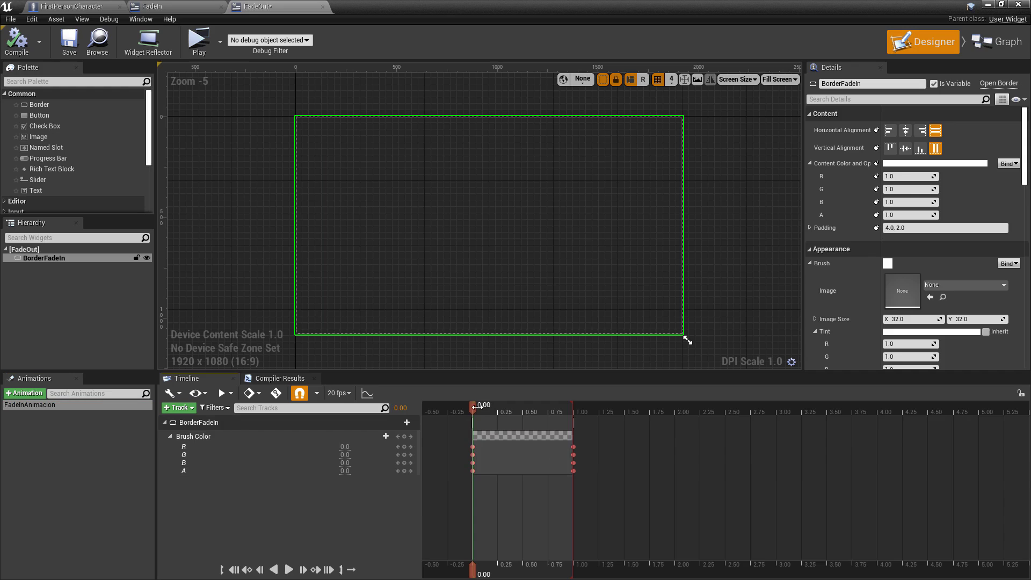
left_click_drag(472, 410, 573, 406)
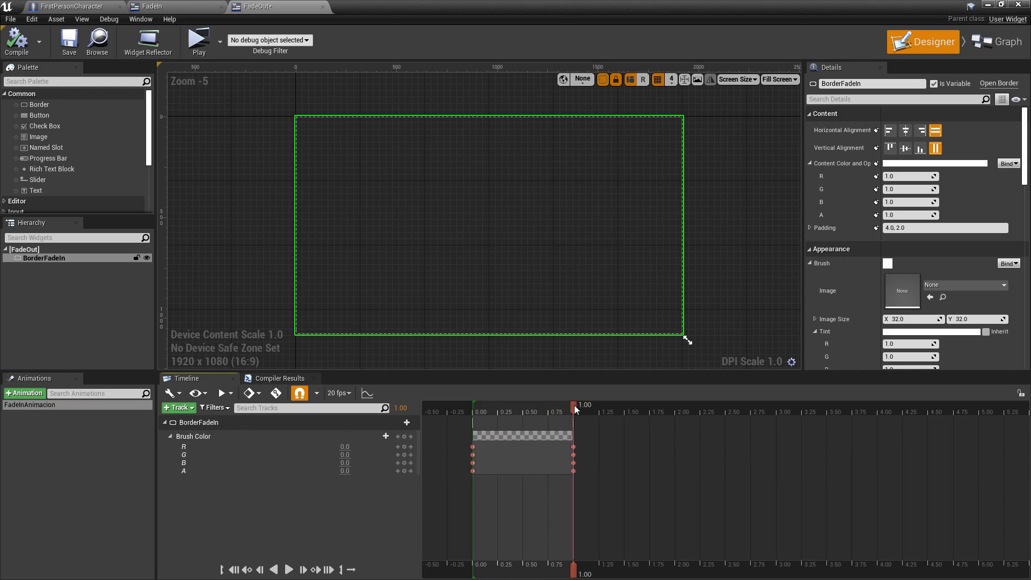
left_click(573, 471)
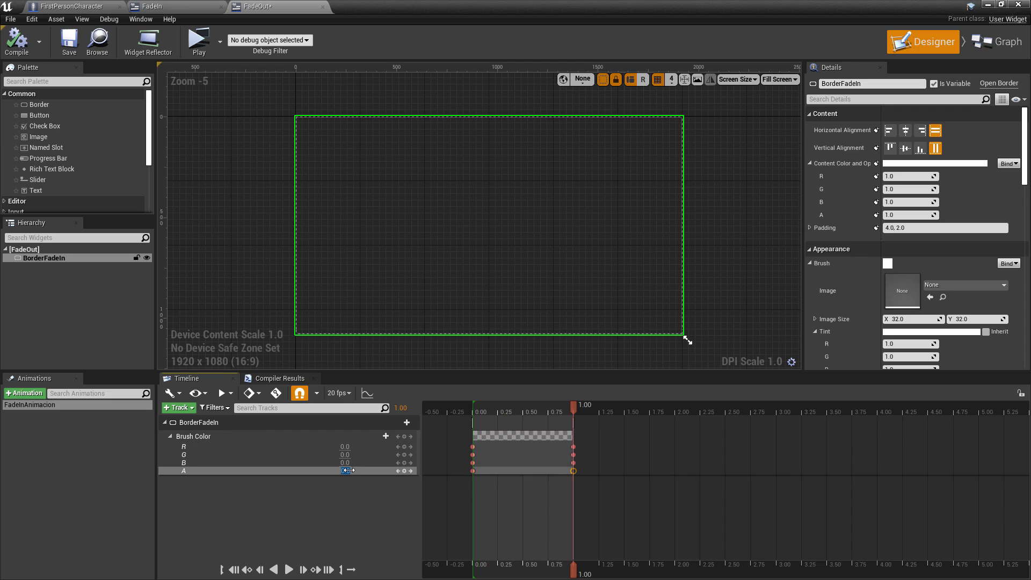
left_click_drag(348, 470, 370, 470)
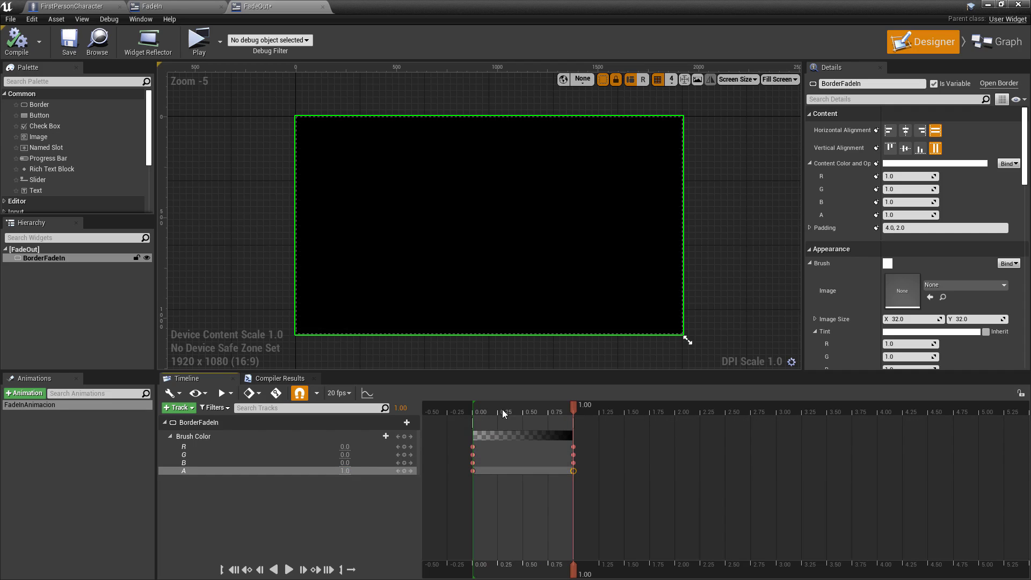
mouse_move(501, 409)
left_mouse_down()
mouse_move(473, 405)
mouse_move(573, 410)
left_mouse_up()
left_click(73, 40)
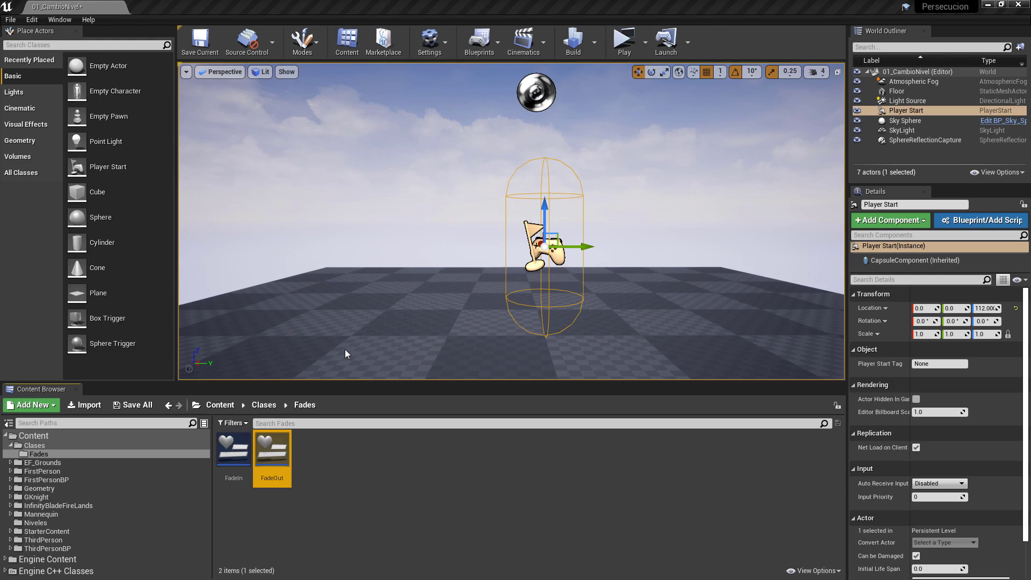
- Start File > Save Current As for the level, then cancel the Save Level As dialog
left_click(10, 20)
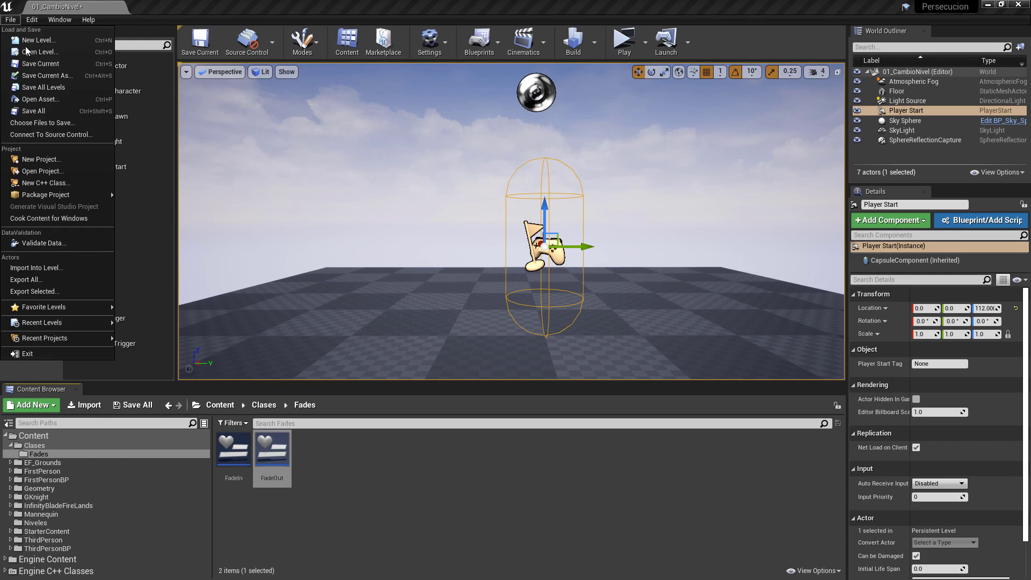
left_click(60, 79)
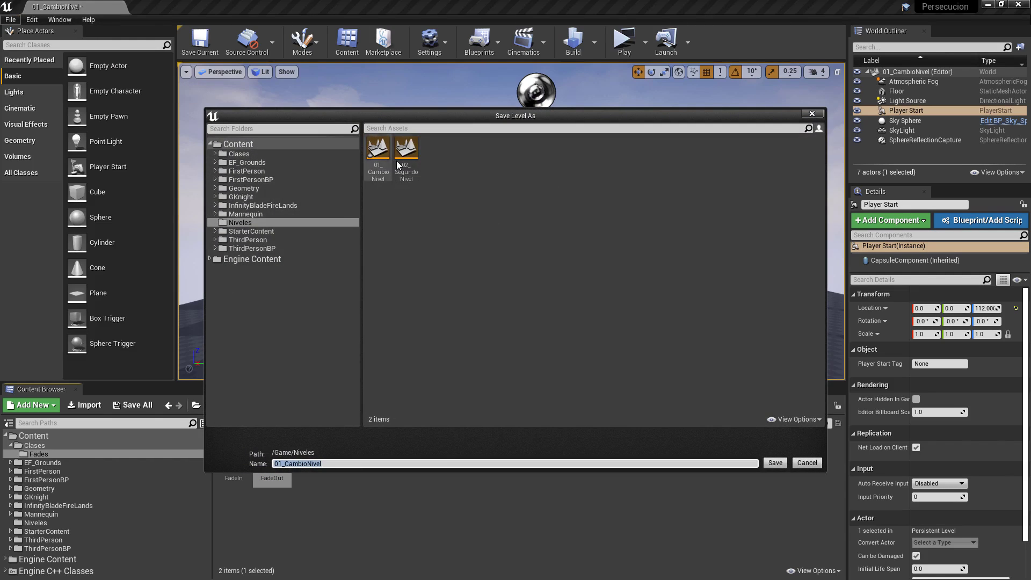
left_click(807, 462)
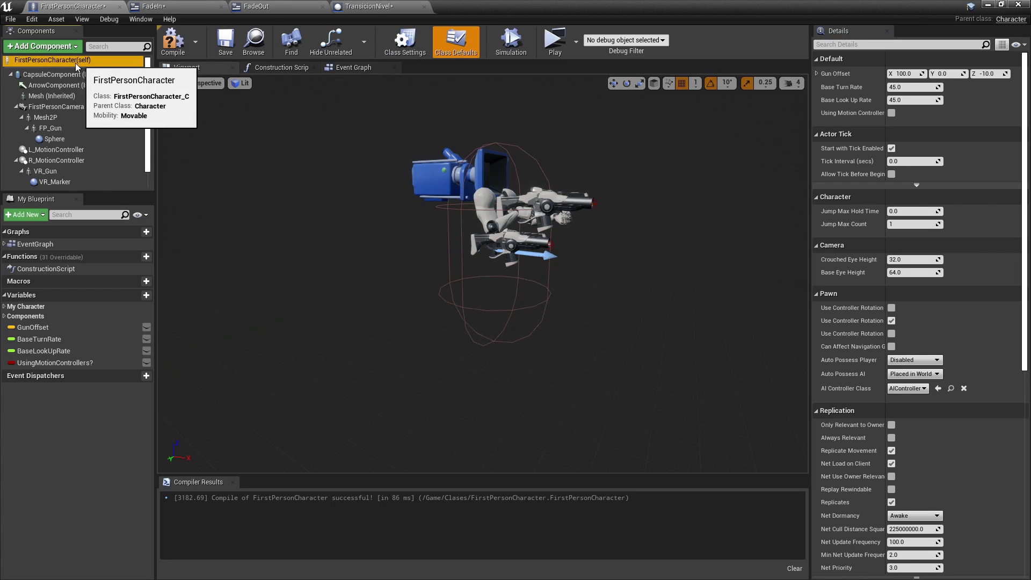
- Set Tags element 0 to 'Player' in FirstPersonCharacter's Details, then compile and save
left_click(852, 45)
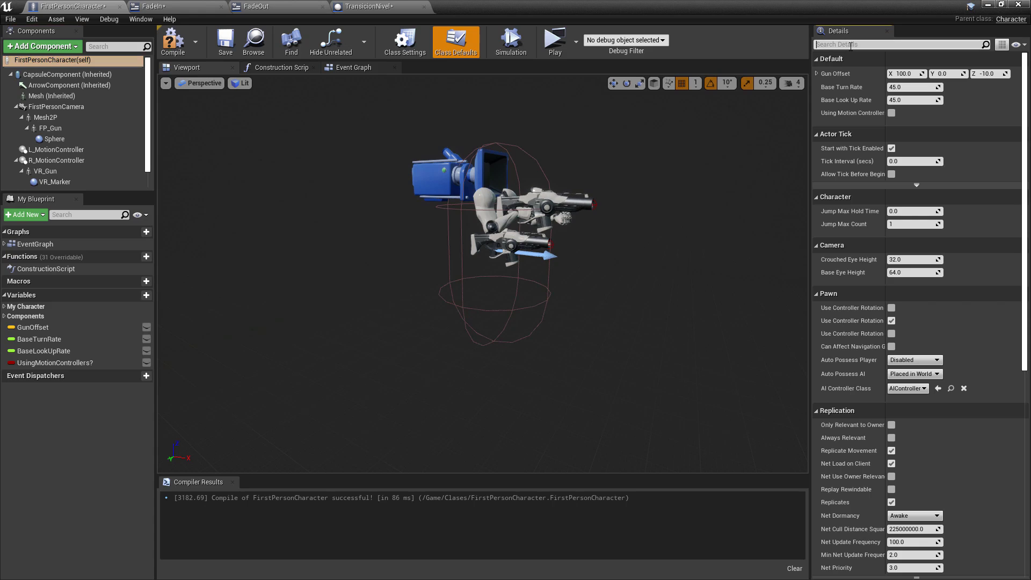
type("tag")
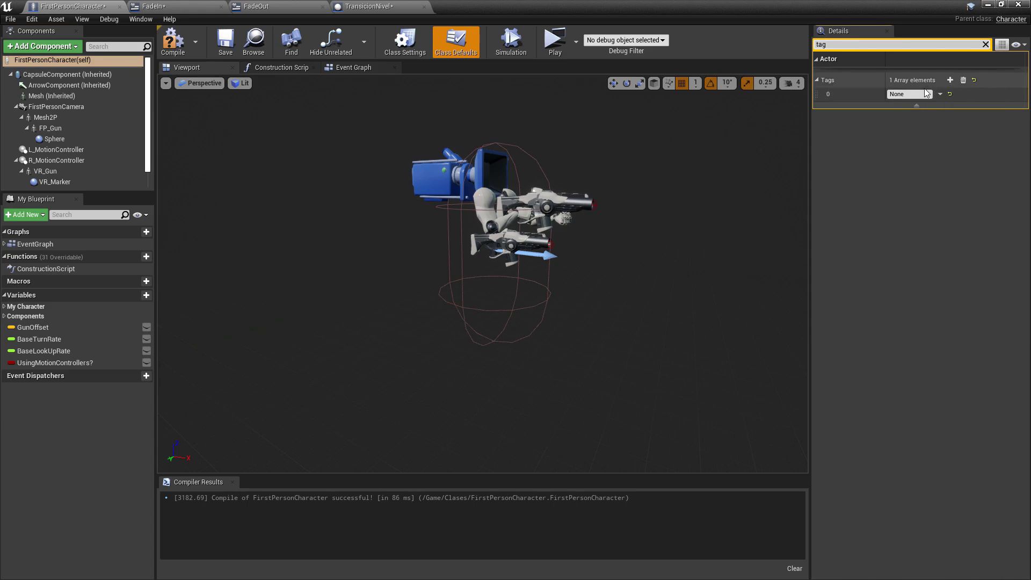
left_click(910, 94)
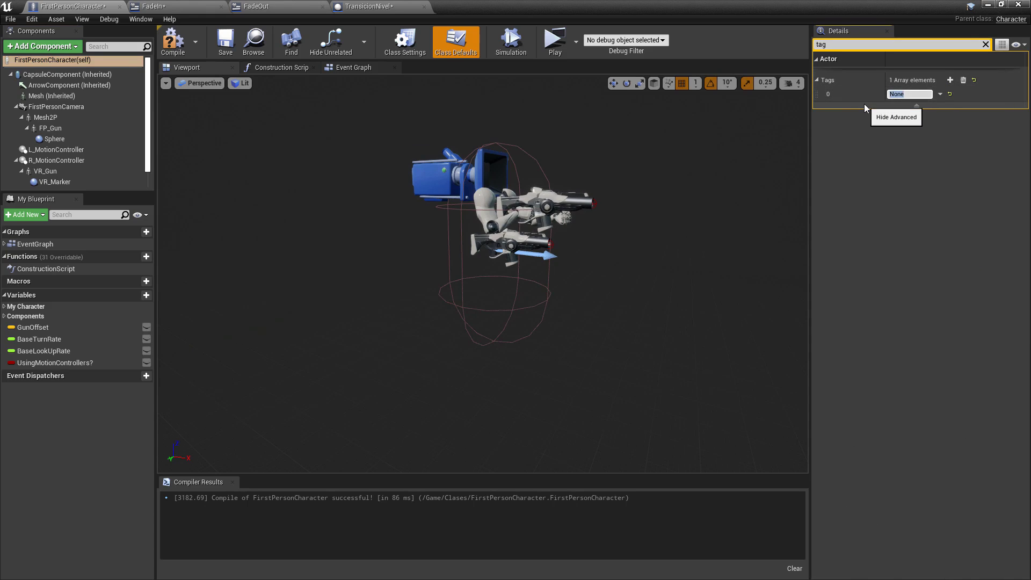
type("Player")
key("Return")
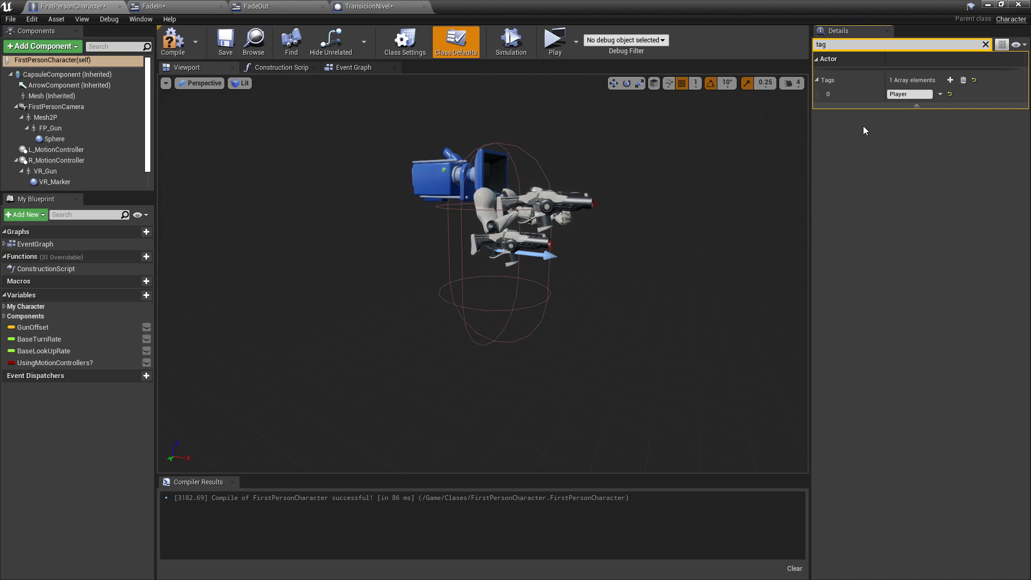
left_click(173, 41)
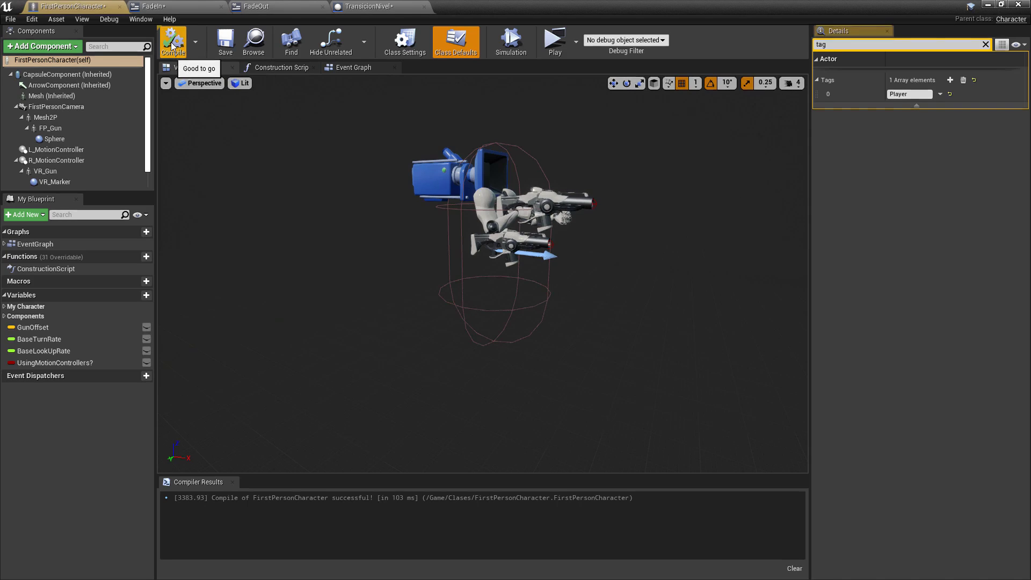
left_click(235, 50)
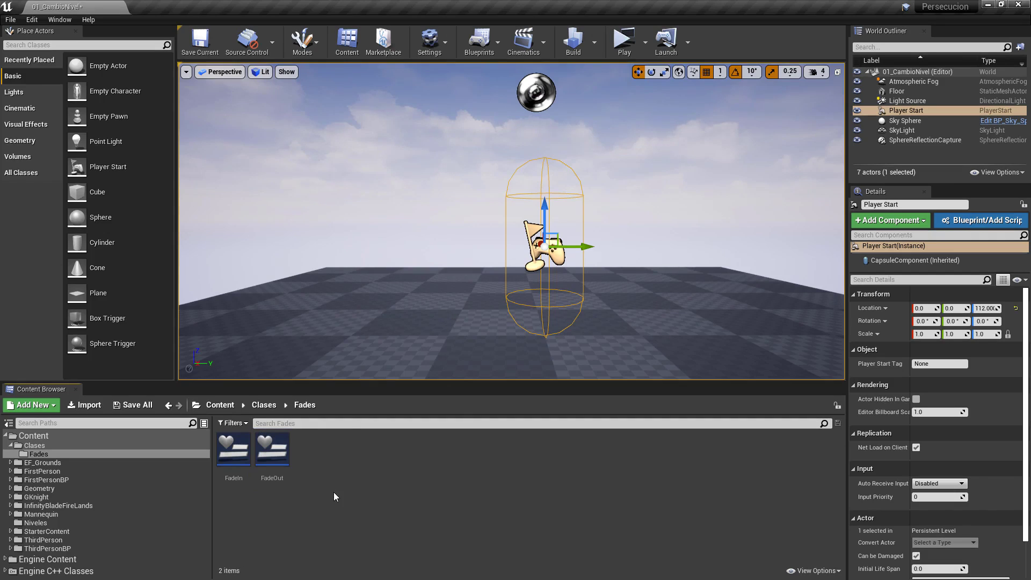
- Create an Actor blueprint named TransicionNivel in Fades, drop it into the level, and open it
right_click(343, 477)
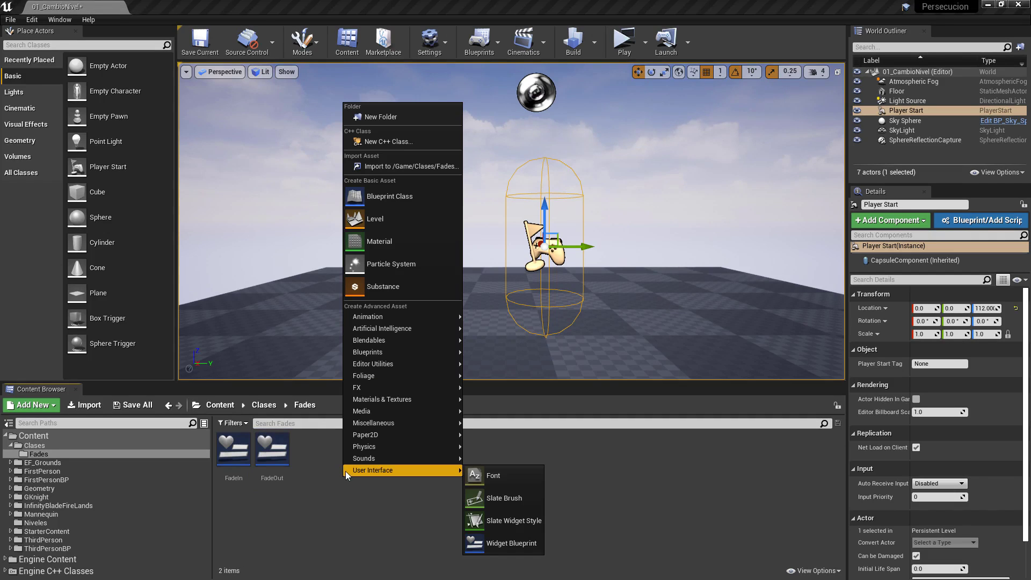
left_click(422, 201)
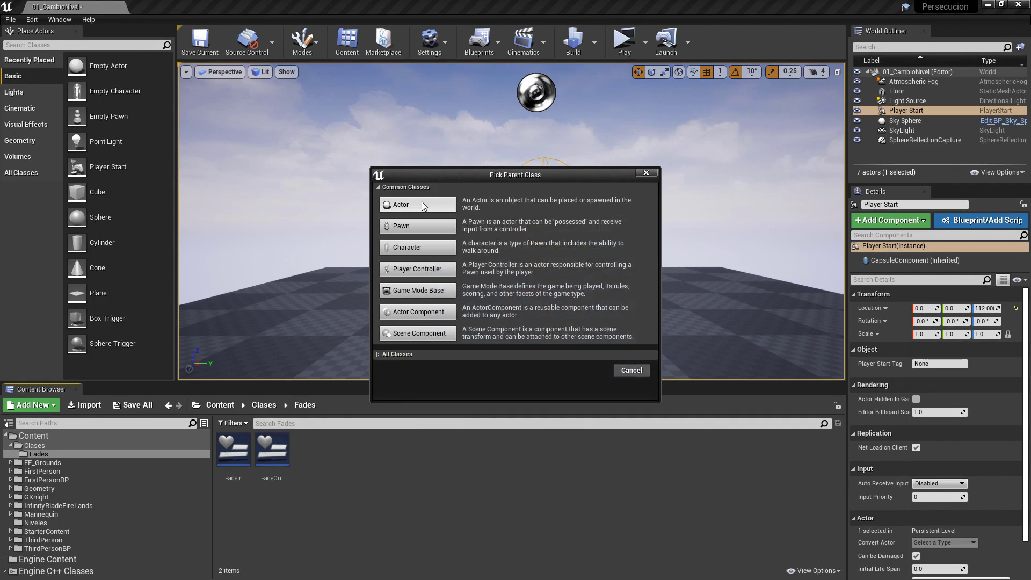
left_click(433, 208)
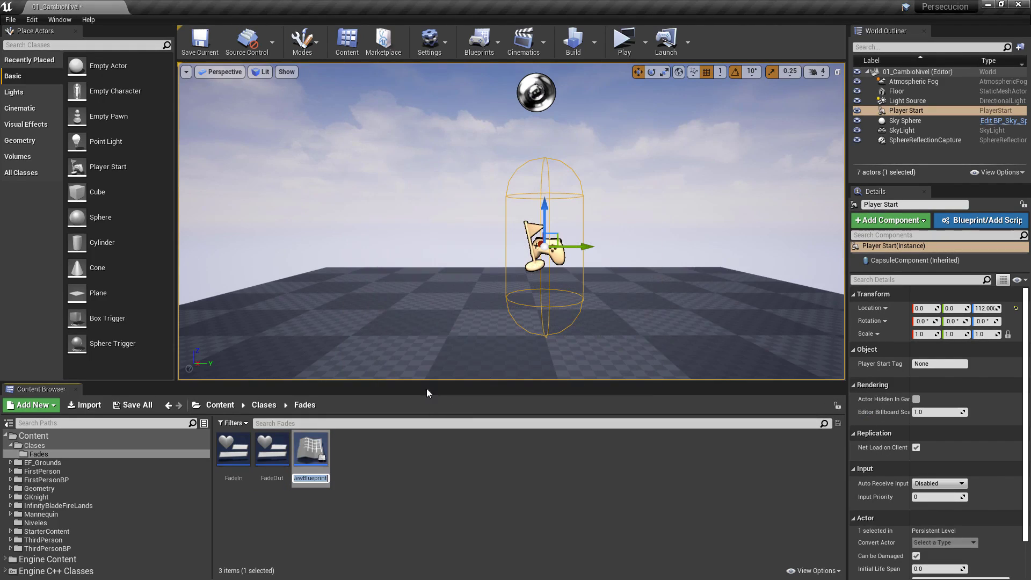
type("Transici")
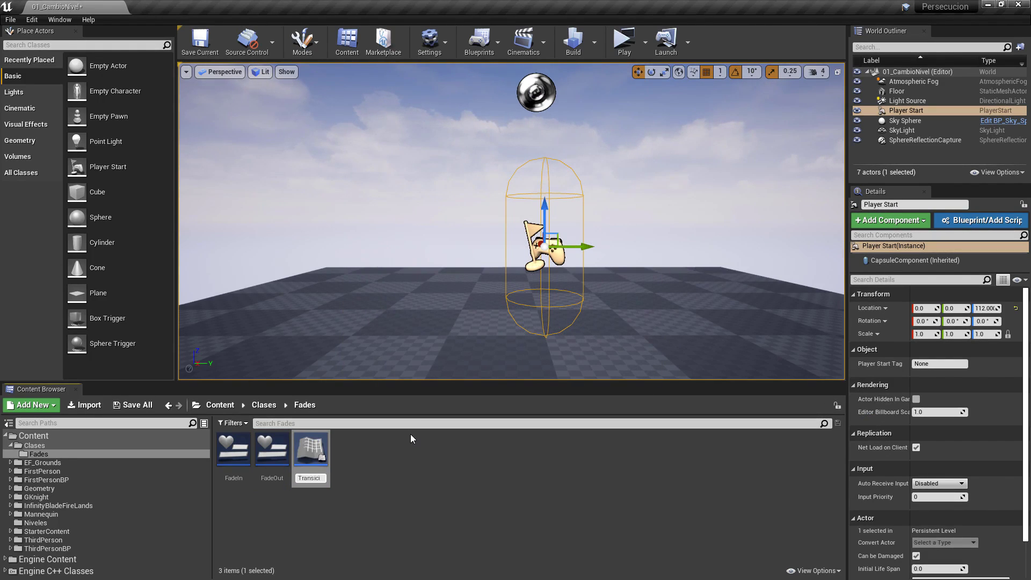
type("onNivel")
key("Return")
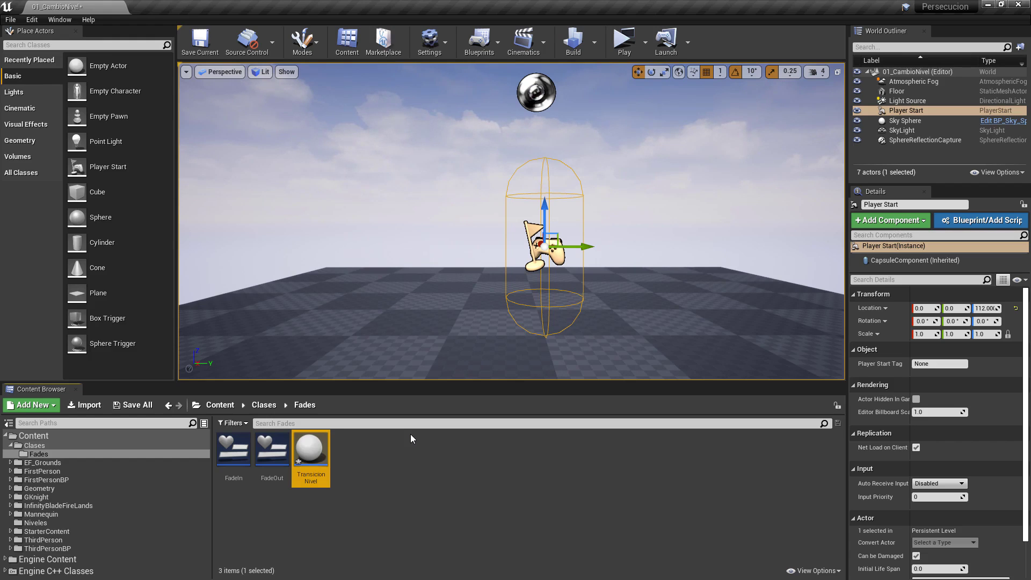
left_click_drag(314, 445, 374, 290)
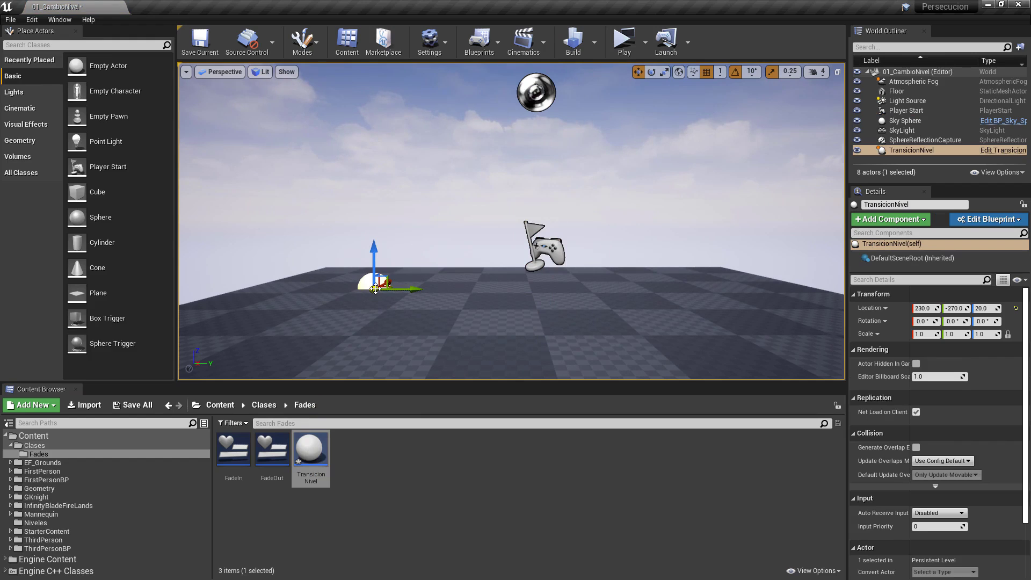
double_click(309, 457)
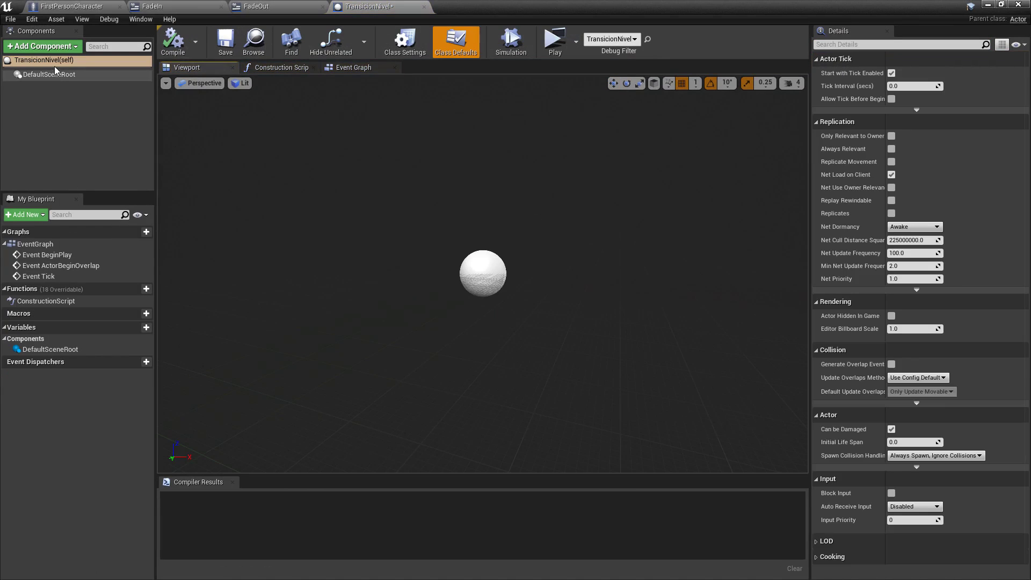
- Add a Box collision component scaled to 4.0 on every axis, then compile and save
left_click(55, 50)
type("box")
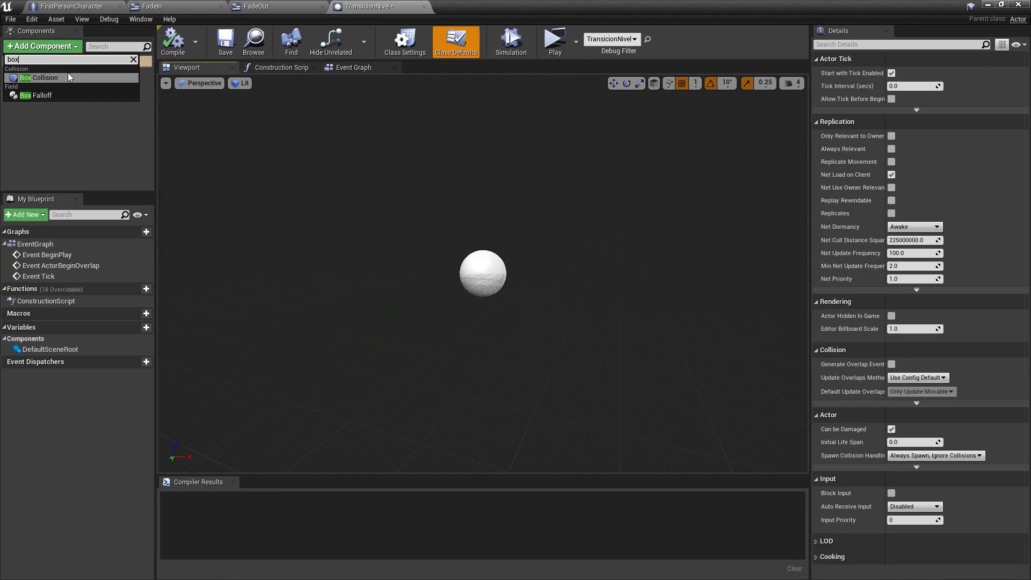
left_click(69, 77)
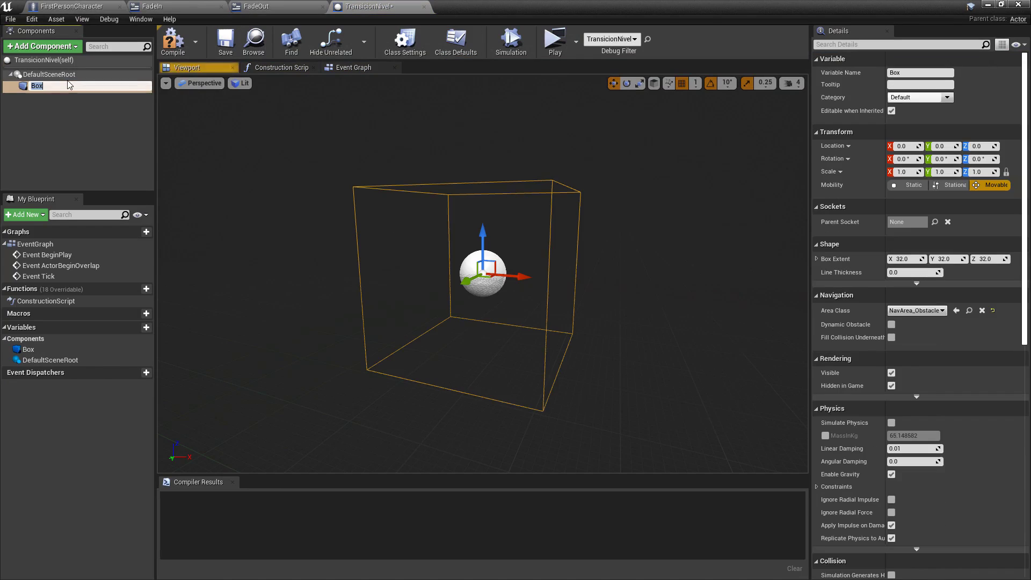
left_click(913, 171)
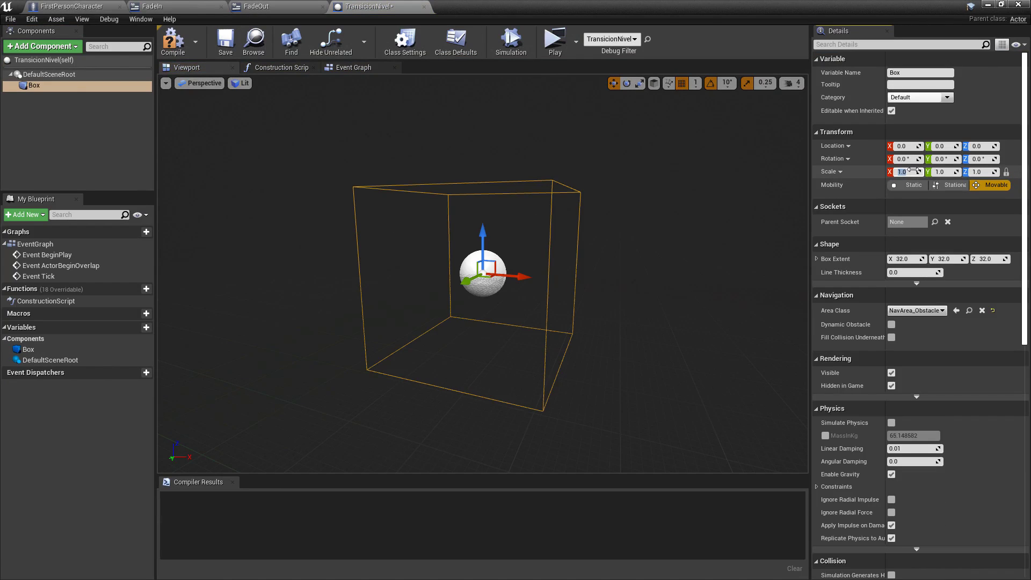
type("4")
key("Return")
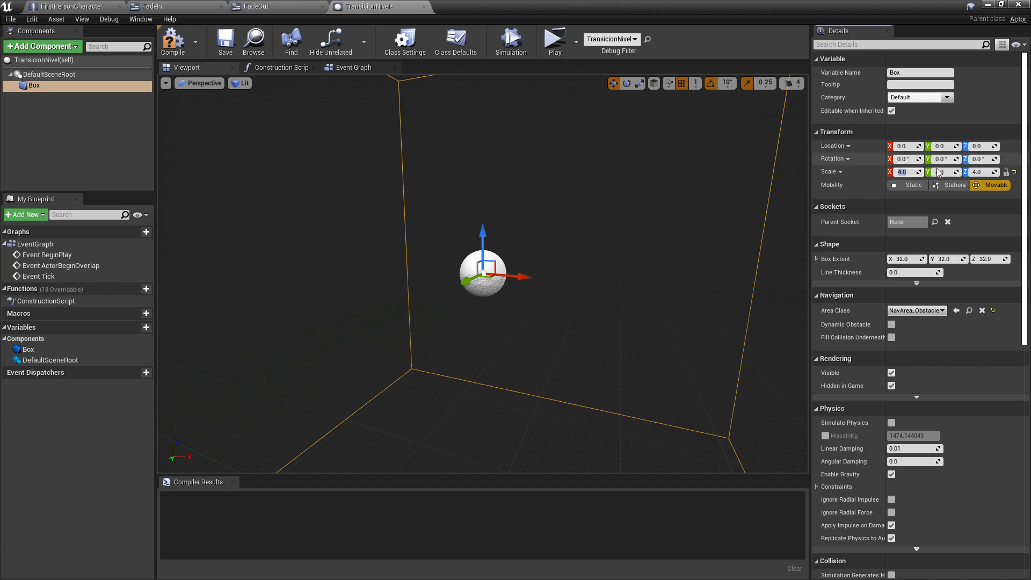
scroll(514, 260, "down", 5)
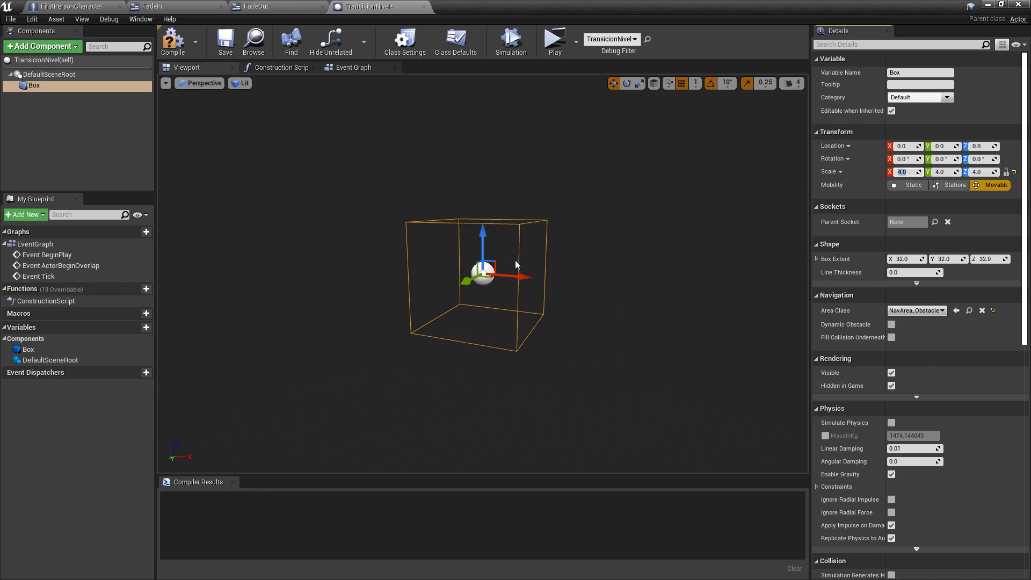
left_click(172, 40)
left_click(225, 41)
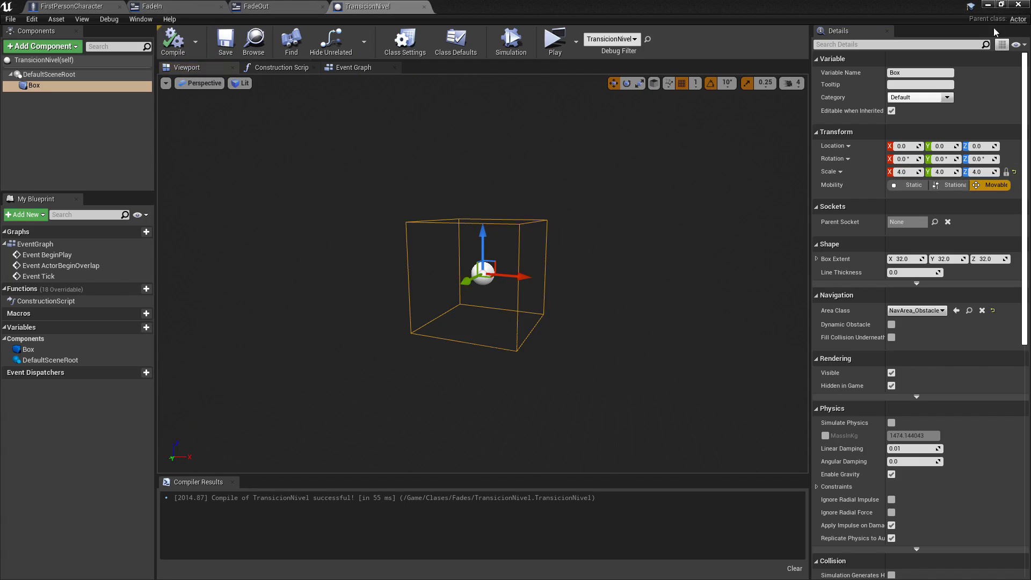
- Raise the placed TransicionNivel actor in the level to a height of Z 130
left_click(988, 5)
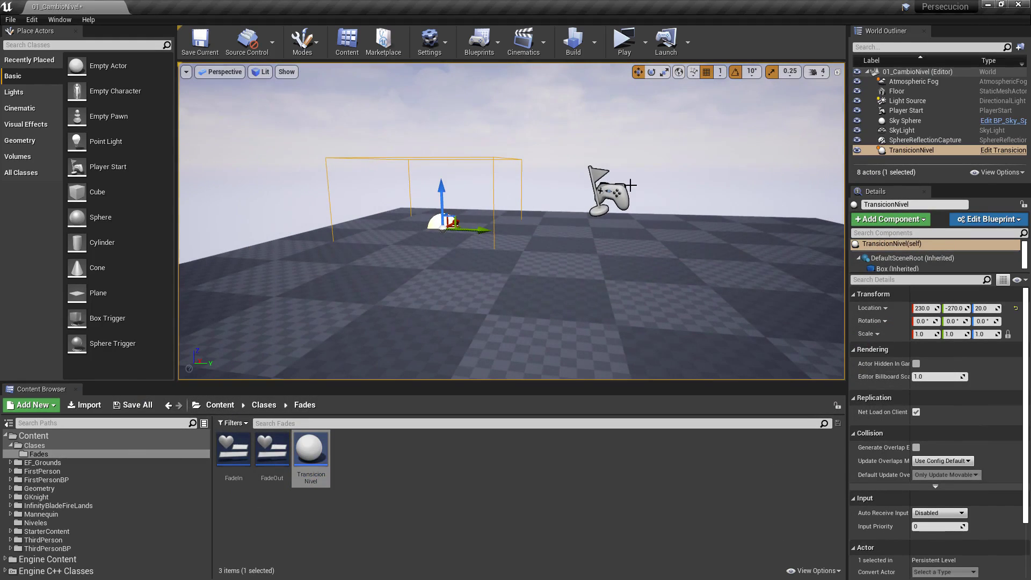
left_click_drag(445, 194, 451, 129)
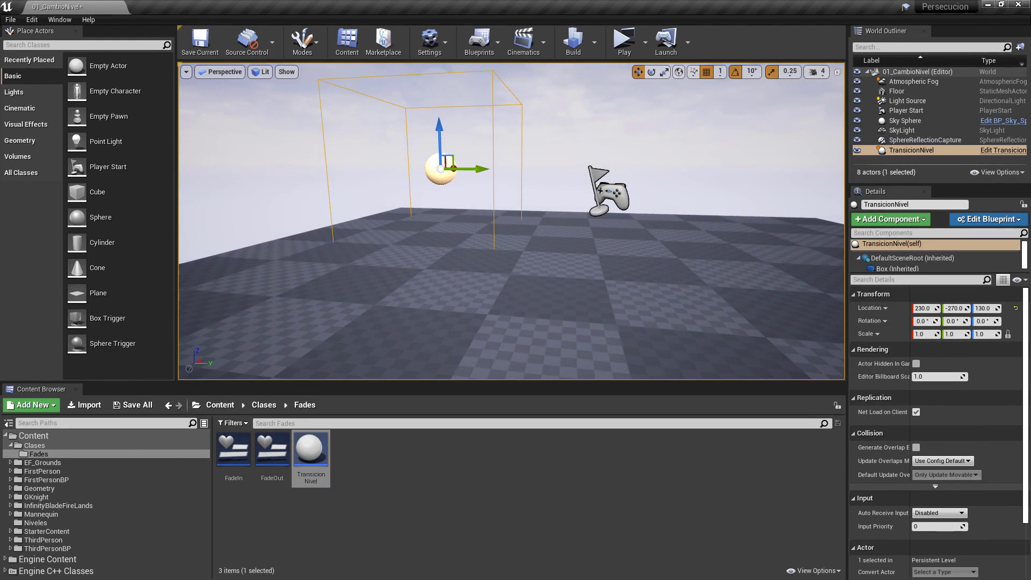
mouse_move(451, 130)
right_mouse_down()
mouse_move(473, 134)
mouse_move(409, 134)
right_mouse_up()
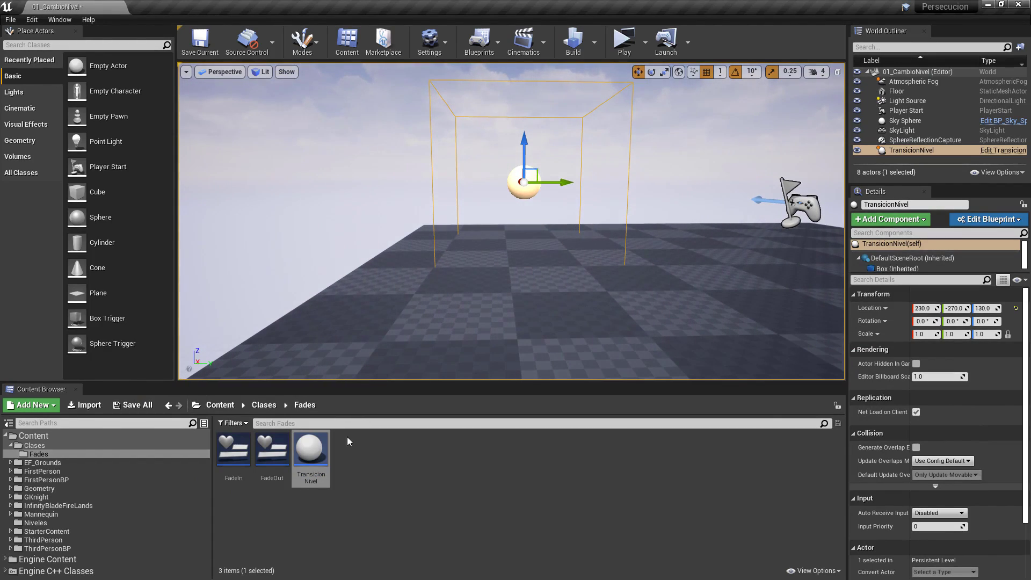
key("alt+Tab")
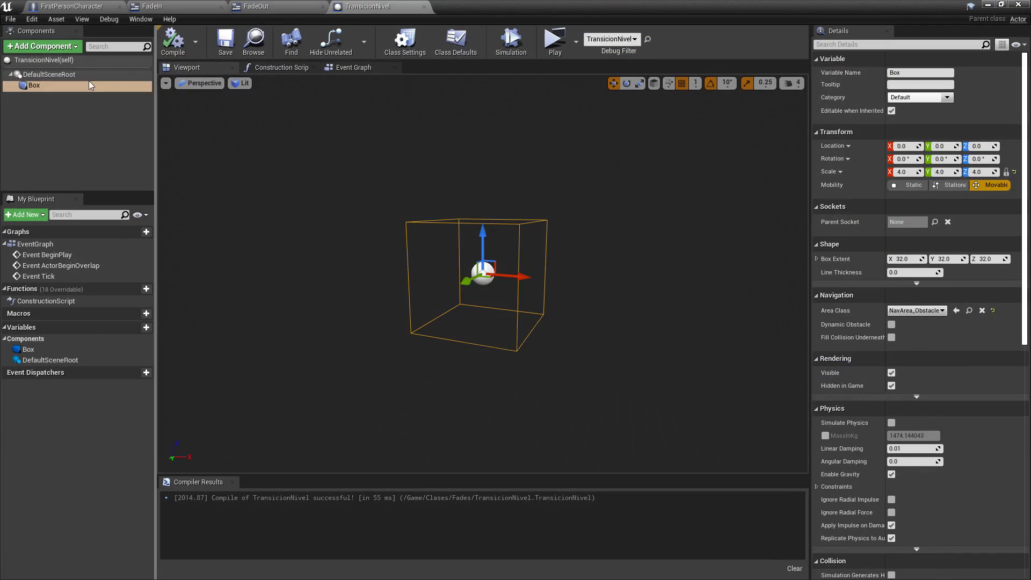
- Add a Sphere component, compile, and run a quick play test of the level
left_click(68, 47)
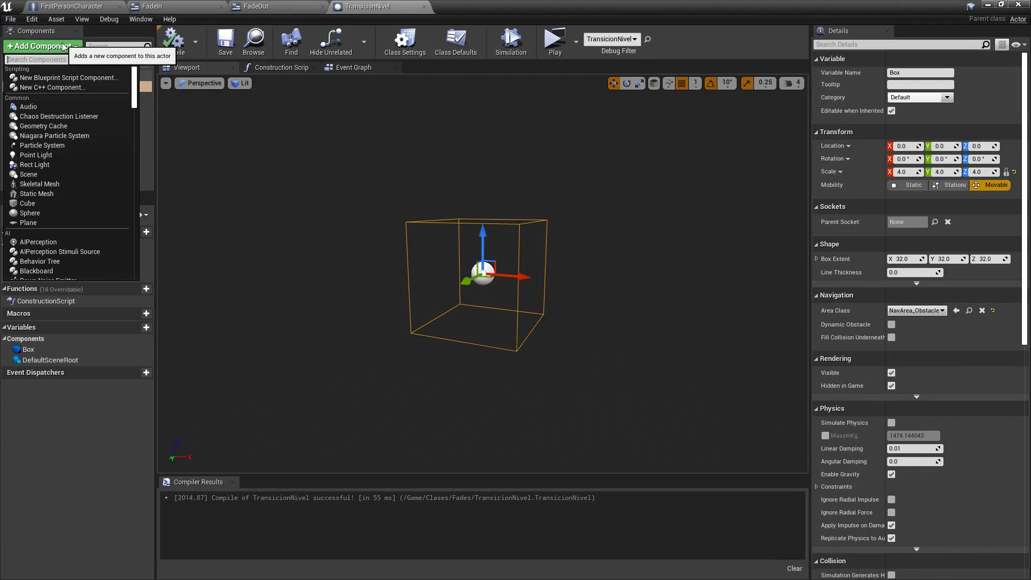
type("sphe")
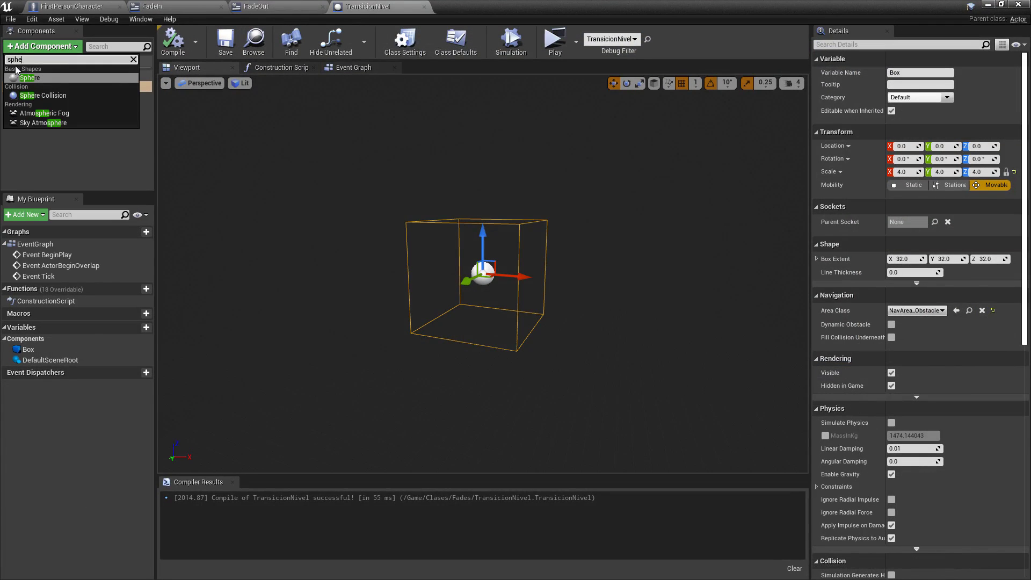
left_click(30, 78)
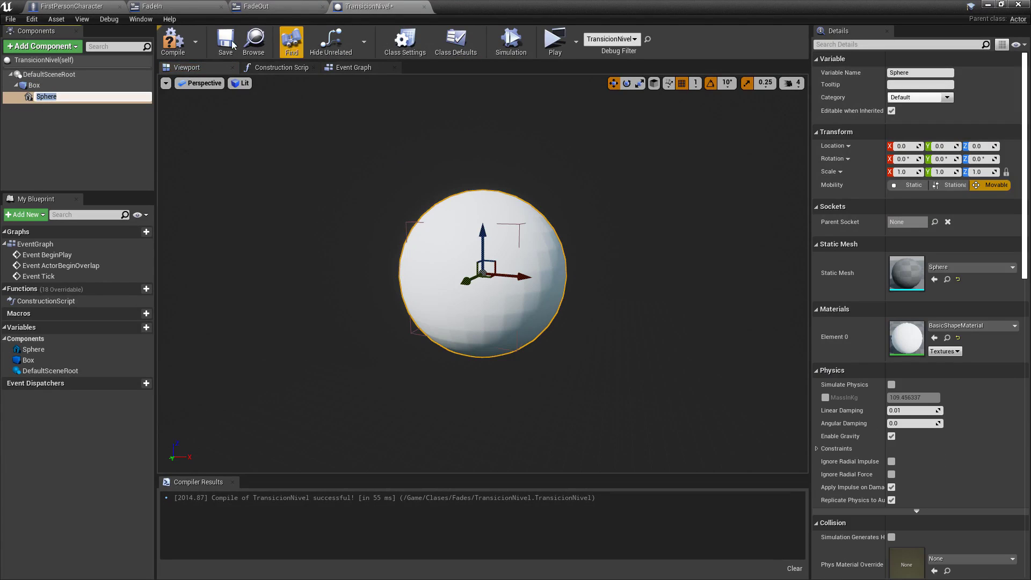
left_click(173, 42)
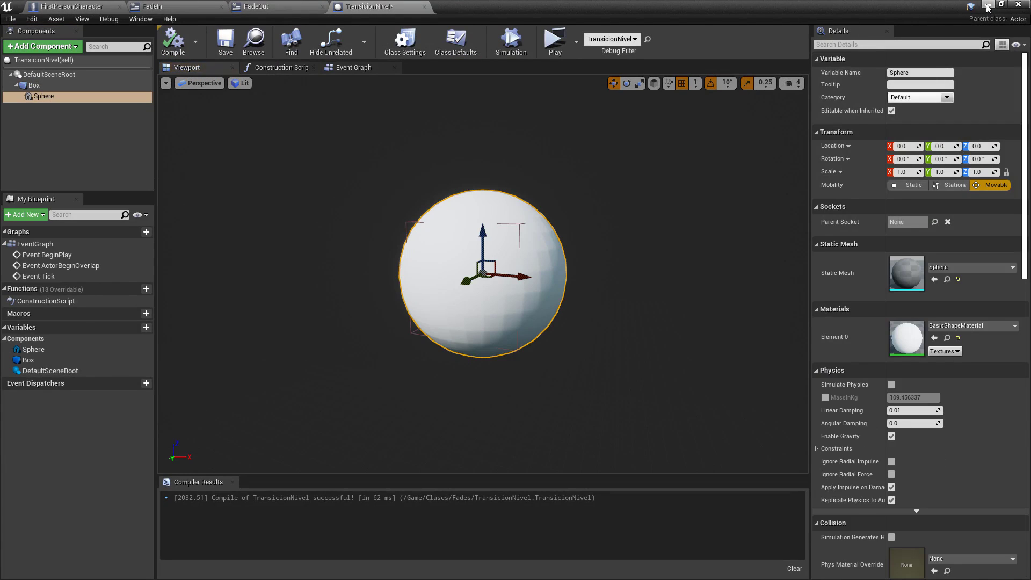
left_click(988, 4)
left_click(625, 46)
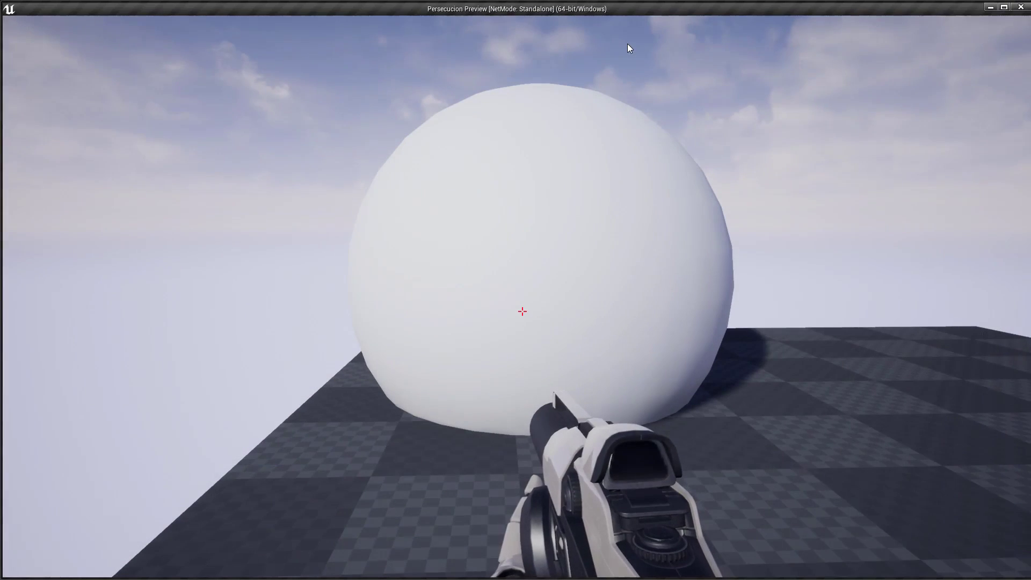
key("Escape")
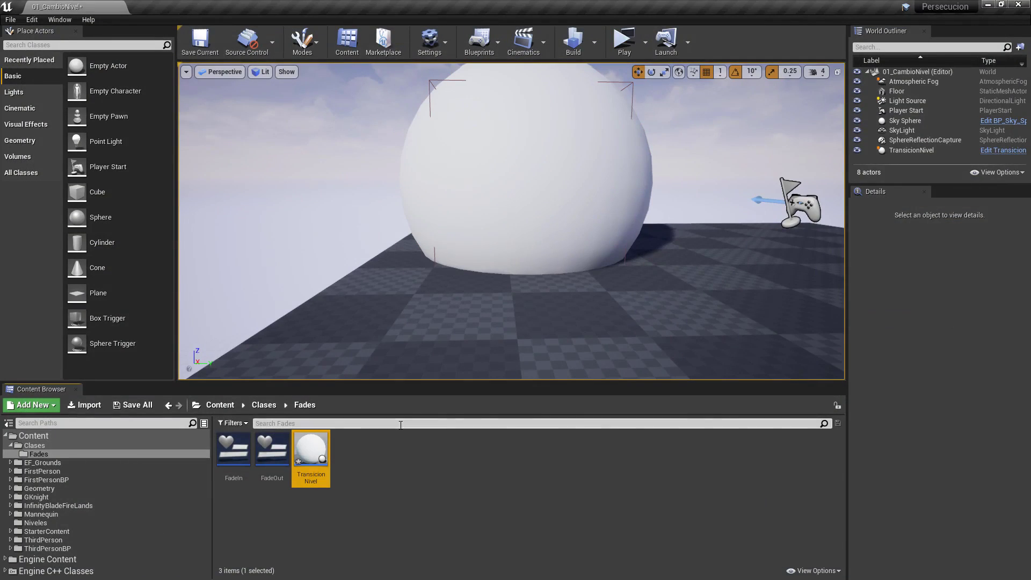
key("alt+Tab")
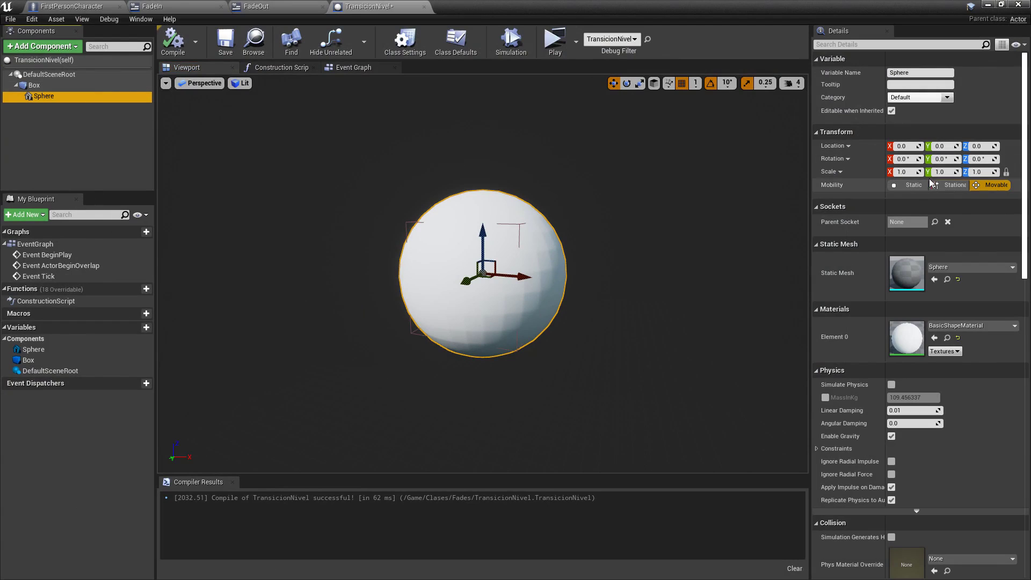
- Scale the Sphere component to 0.5 and save TransicionNivel
left_click(910, 171)
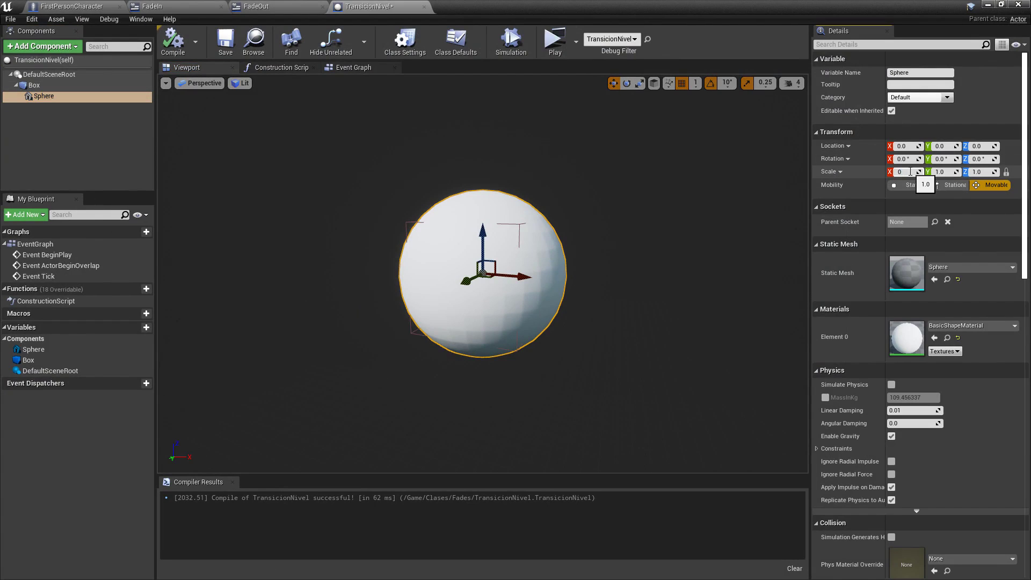
type(".5")
key("Return")
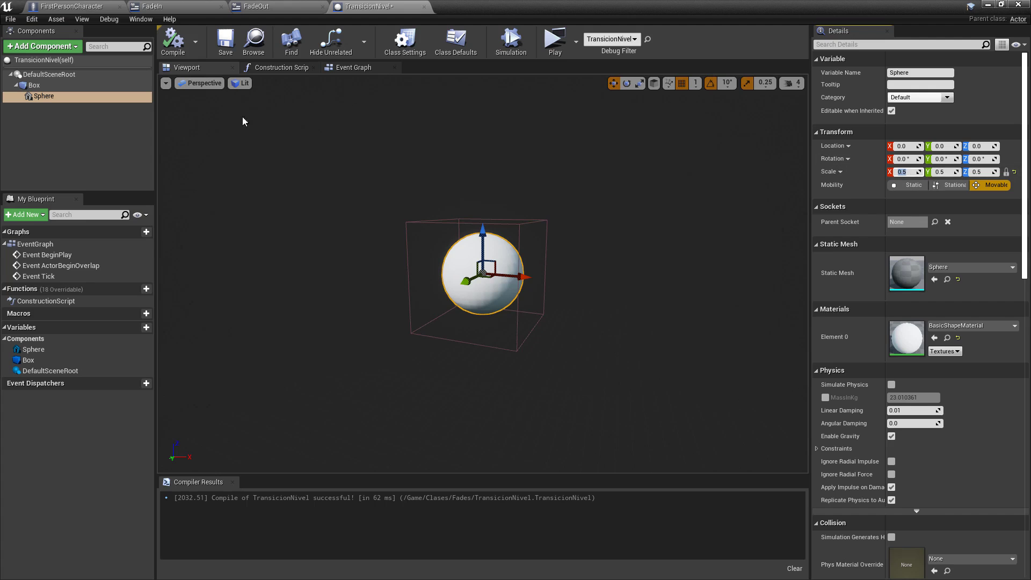
left_click(225, 44)
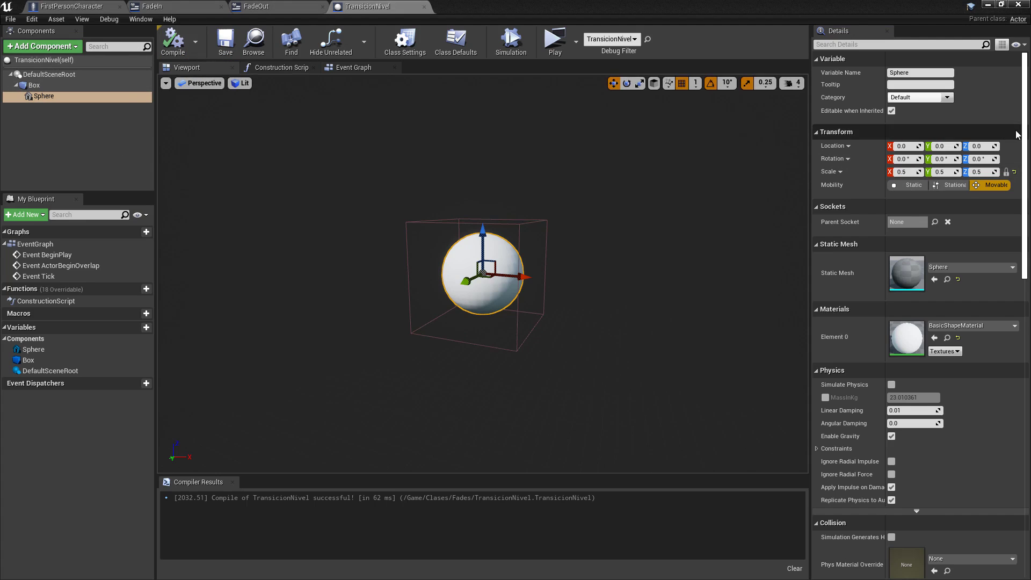
- Add an On Component Begin Overlap event for the Sphere
scroll(918, 301, "down", 3)
scroll(900, 362, "down", 10)
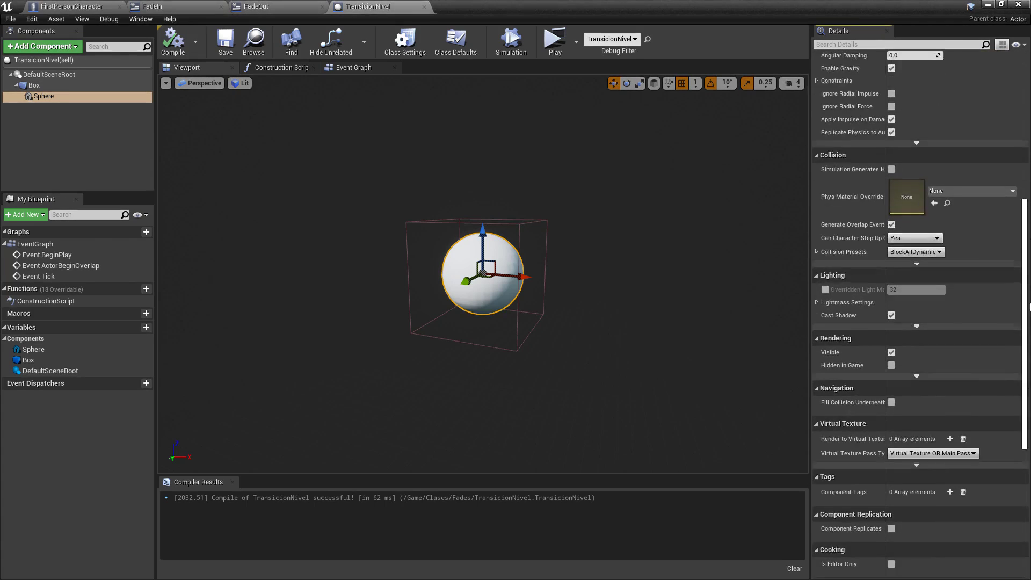
scroll(900, 362, "down", 10)
scroll(899, 363, "down", 1)
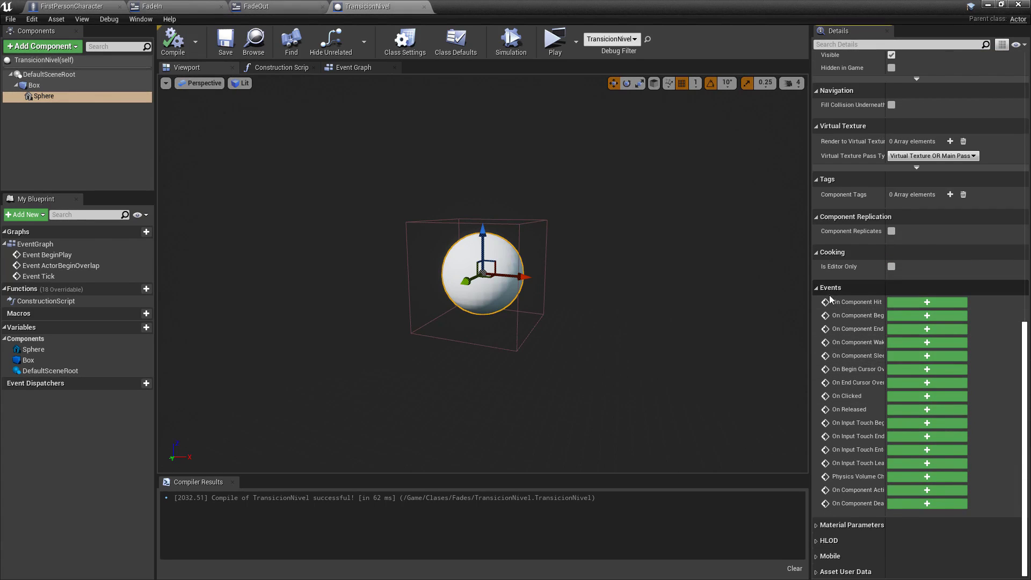
mouse_move(849, 317)
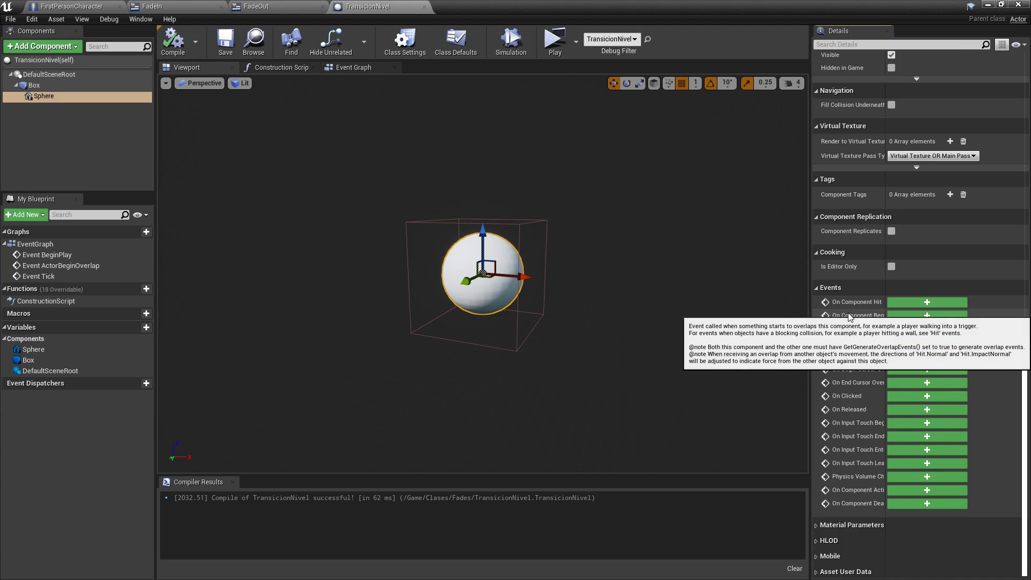
left_click(902, 316)
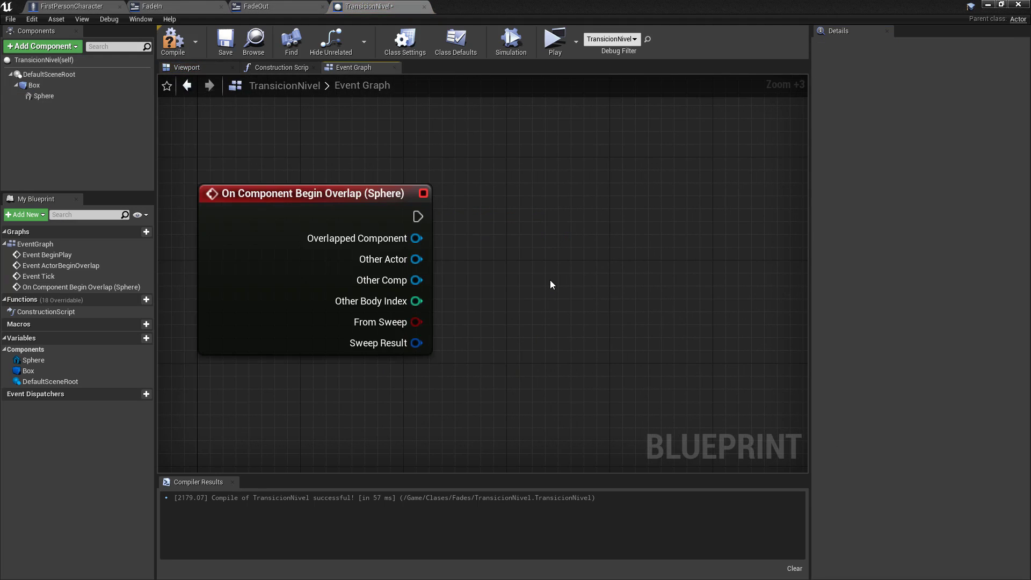
- Add an Actor Has Tag node on the overlap's Other Actor, checking for tag 'Player'
right_click_drag(550, 279, 486, 260)
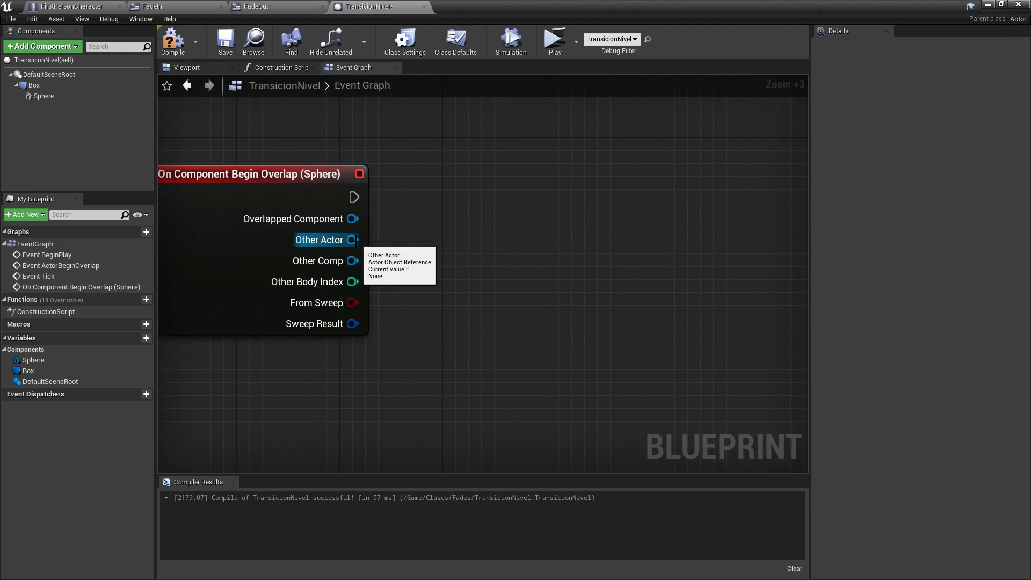
left_click_drag(353, 240, 438, 301)
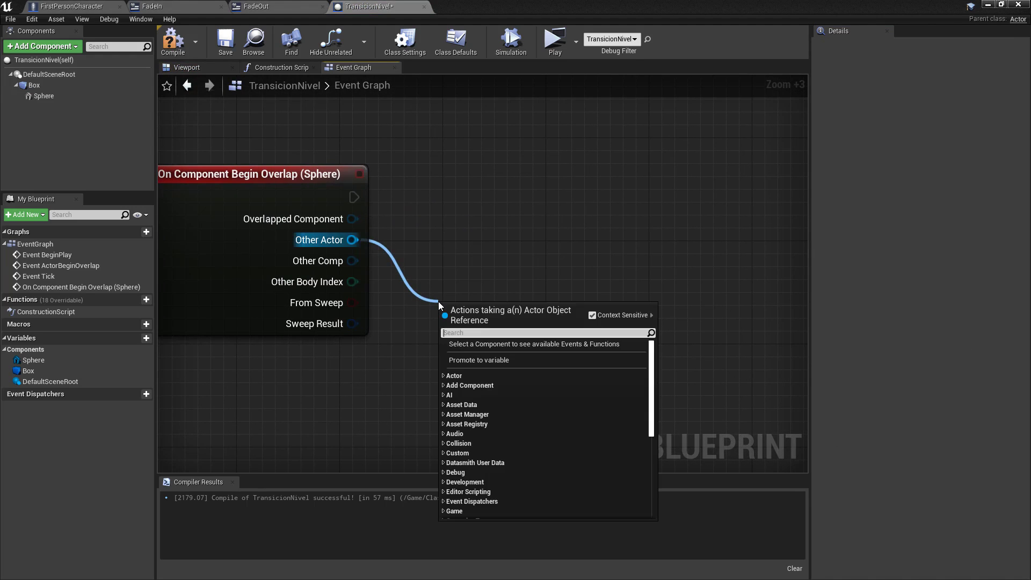
type("a")
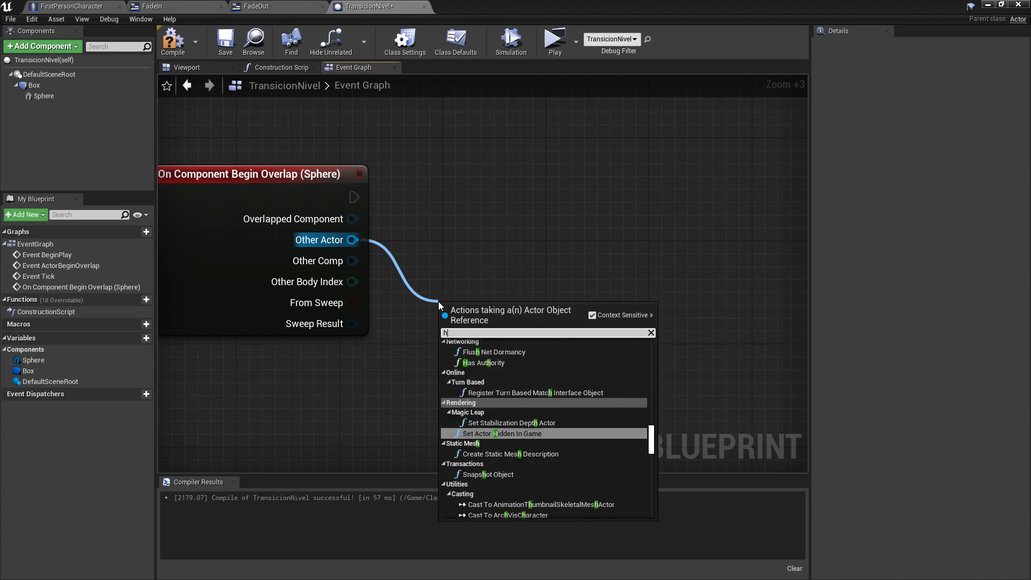
type("ctorh")
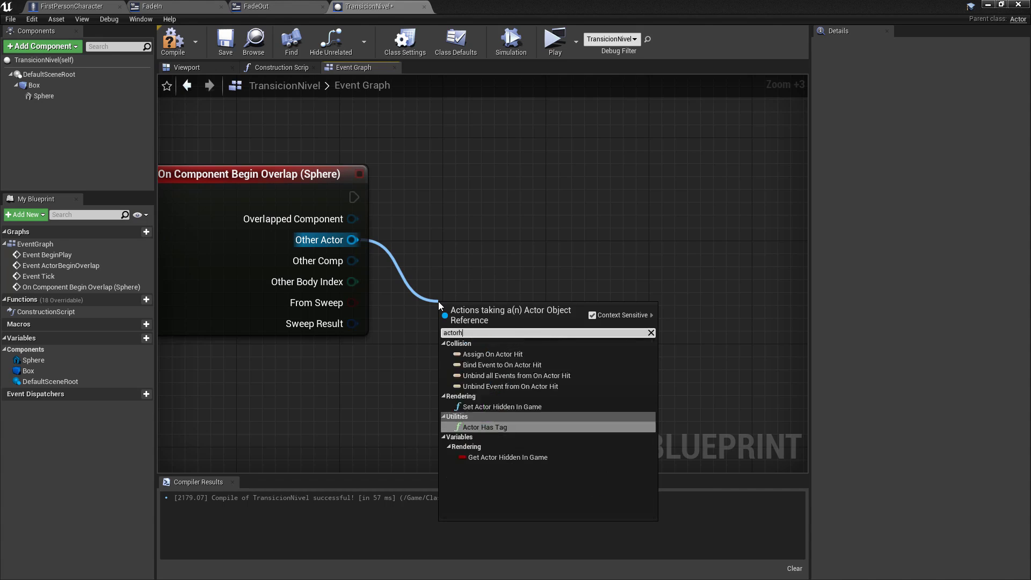
type("a")
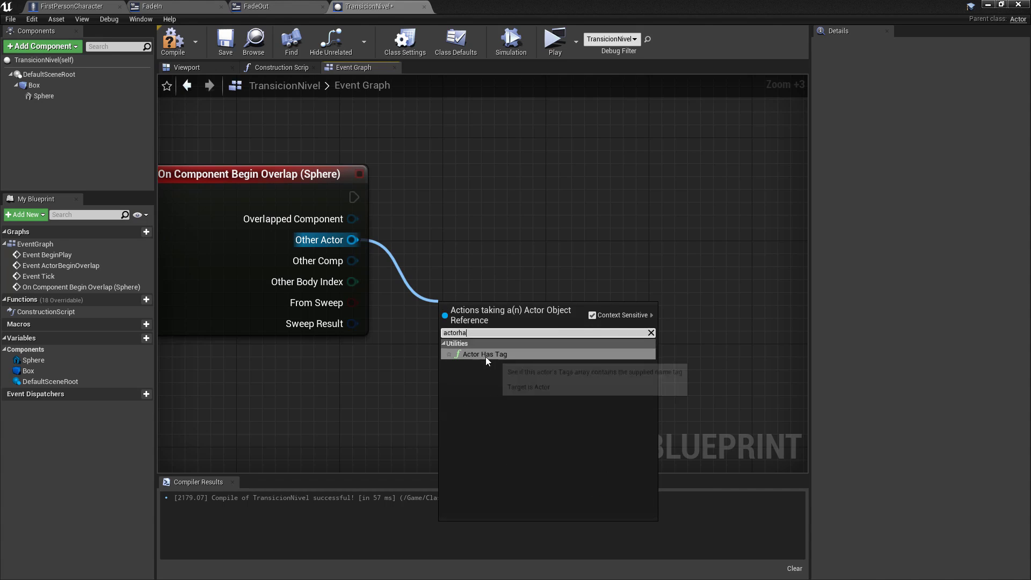
left_click(485, 354)
left_click(498, 374)
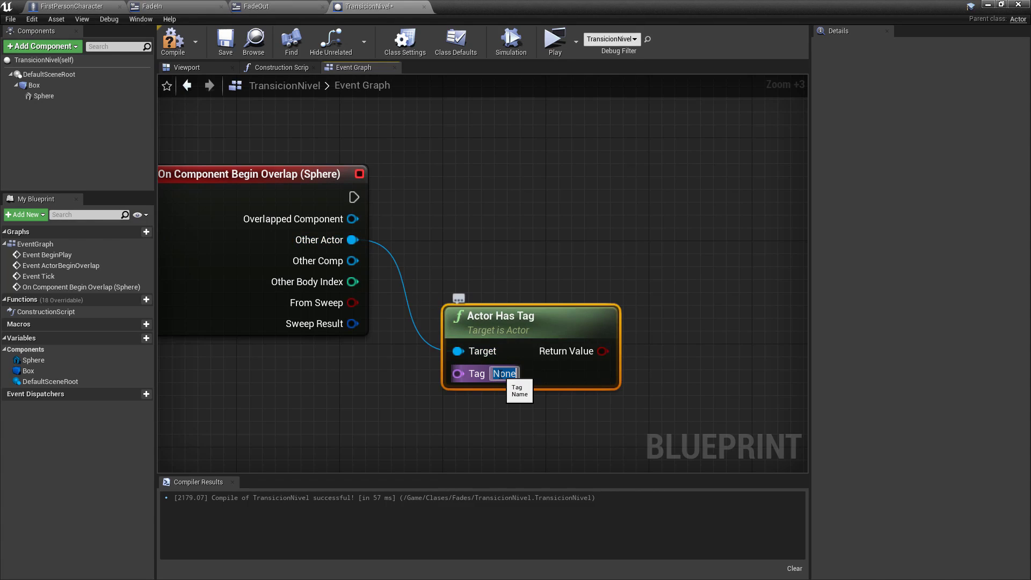
type("Player")
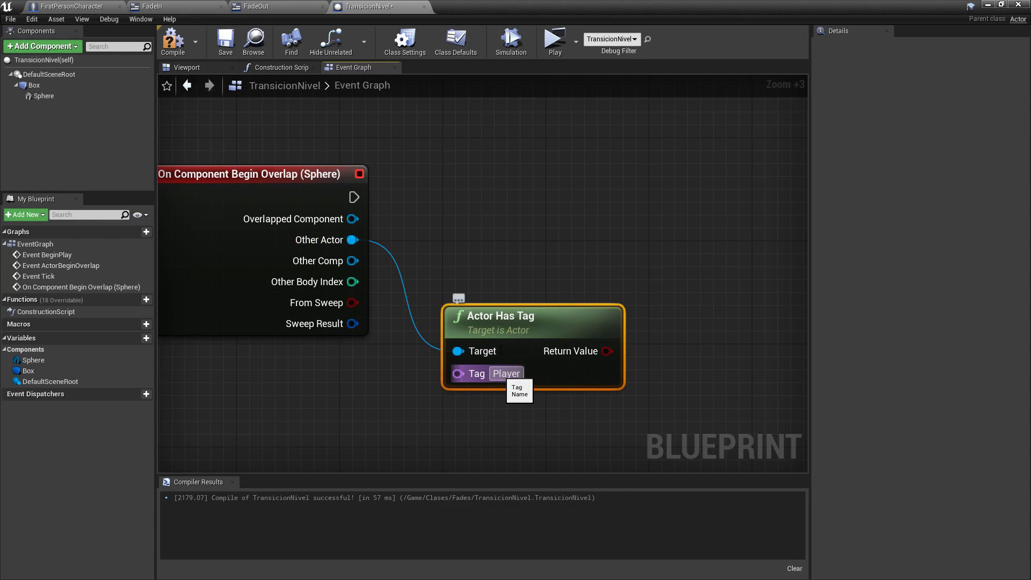
left_click(578, 239)
right_click_drag(579, 240, 488, 235)
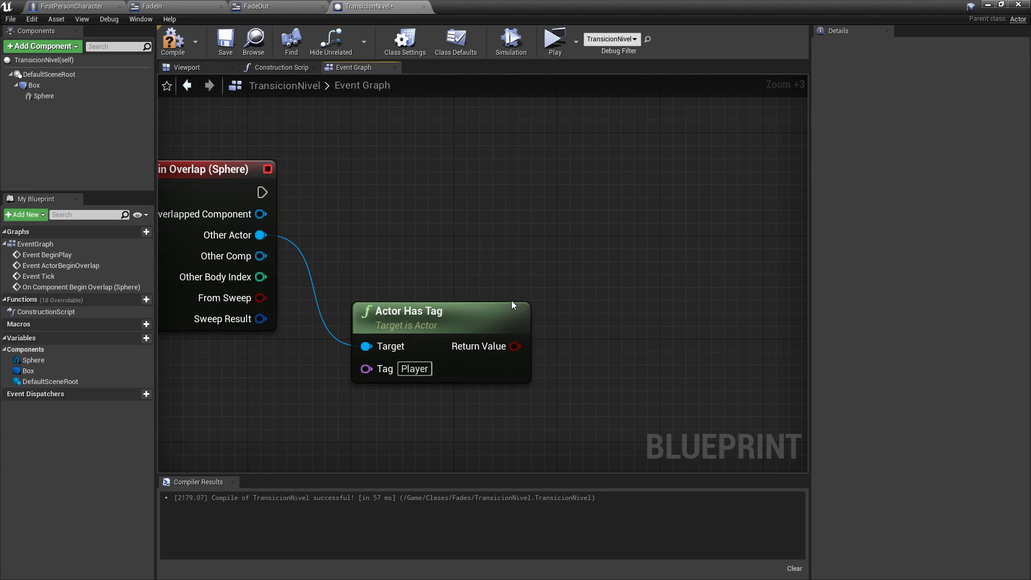
right_click_drag(559, 281, 549, 305)
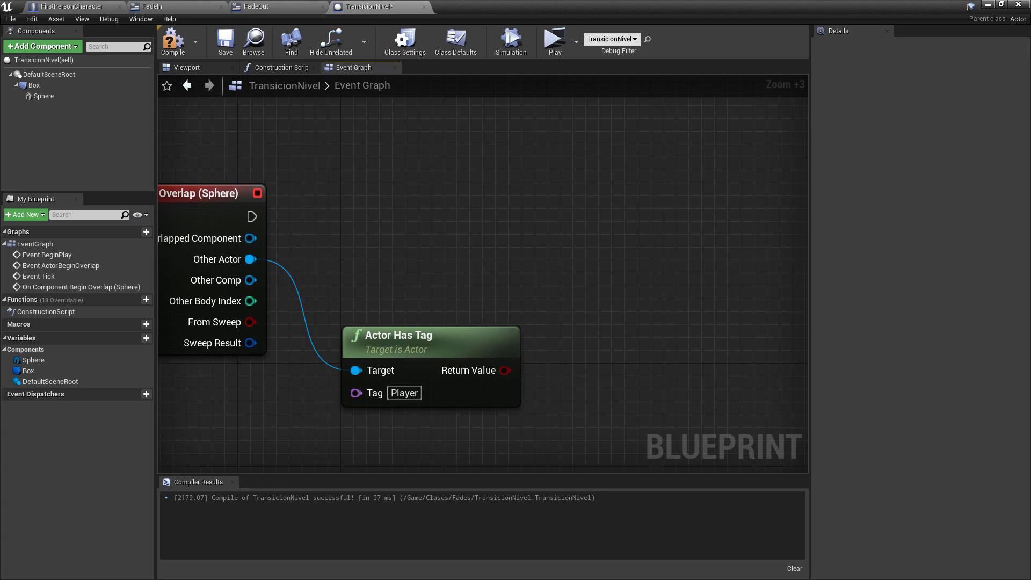
right_click_drag(563, 284, 536, 277)
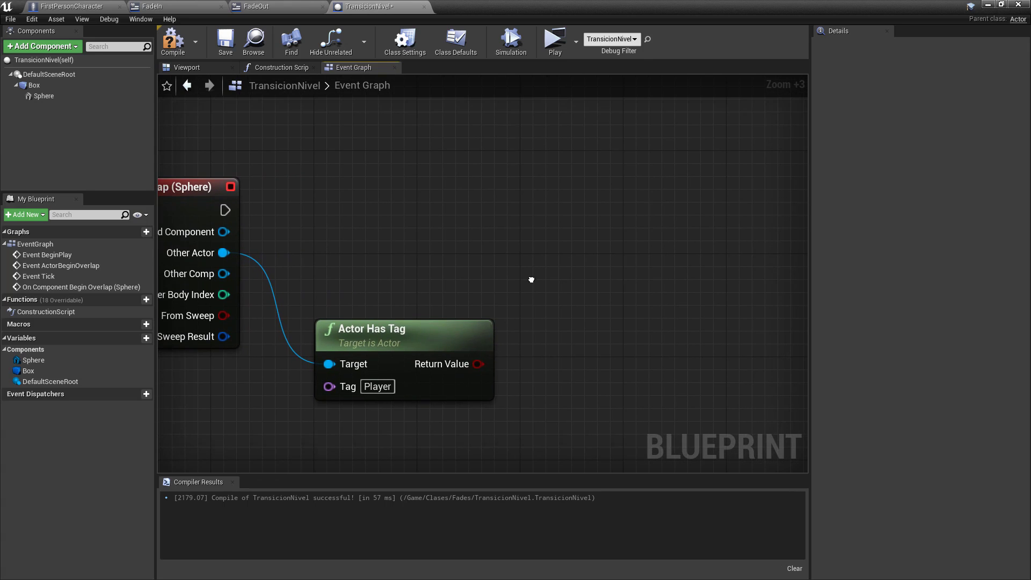
- Add a Branch fired by the overlap event and conditioned on the Actor Has Tag result
right_click(552, 217)
type("branch")
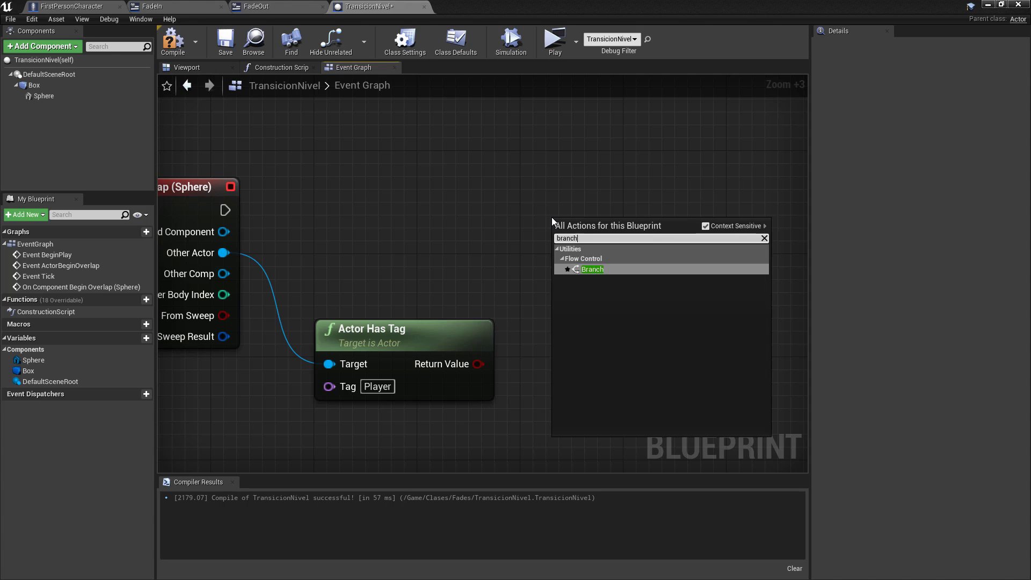
key("Return")
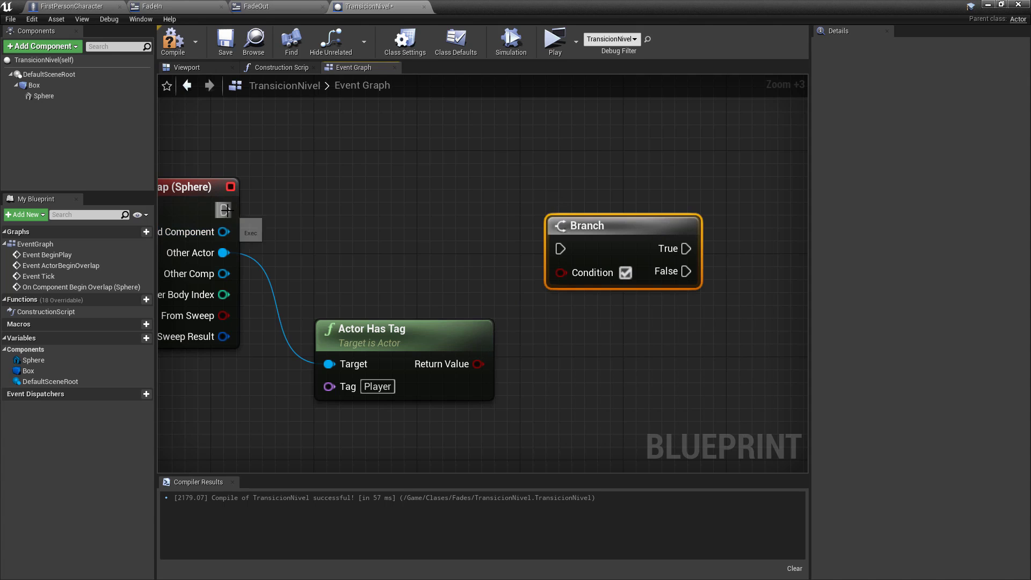
mouse_move(225, 210)
left_mouse_down()
mouse_move(560, 248)
mouse_move(600, 193)
left_mouse_up()
left_click_drag(477, 364, 563, 236)
right_click_drag(669, 343, 547, 344)
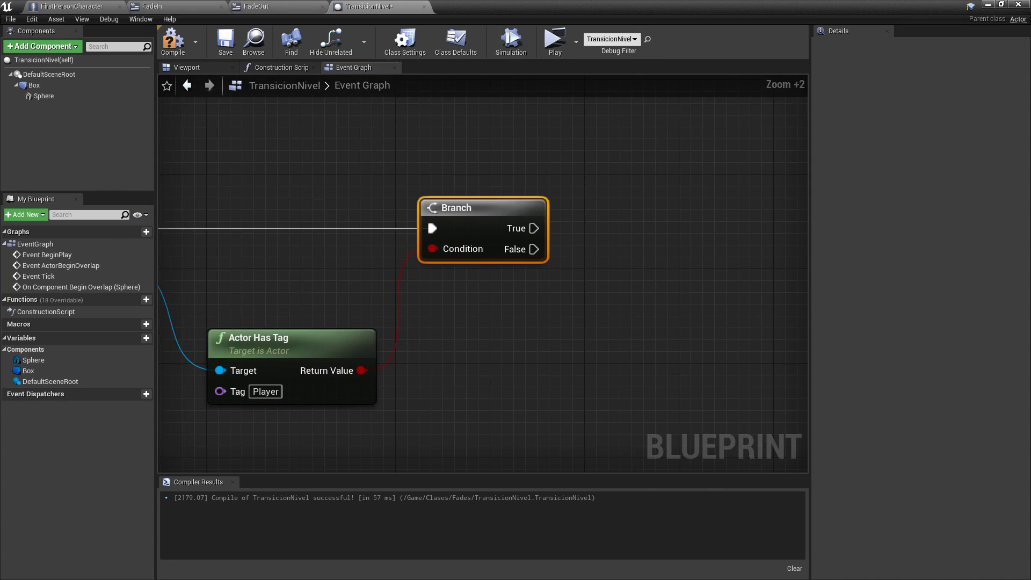
right_click_drag(535, 348, 501, 311)
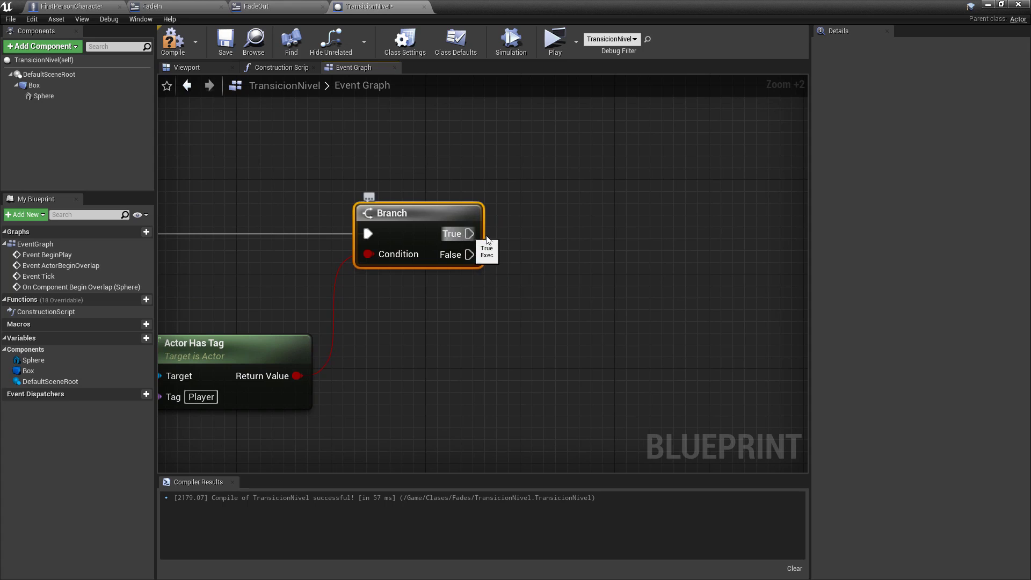
- Add a Create Widget node on the Branch's True output, aligned with Branch, using class FadeOut
left_click_drag(468, 235, 554, 237)
type("cre")
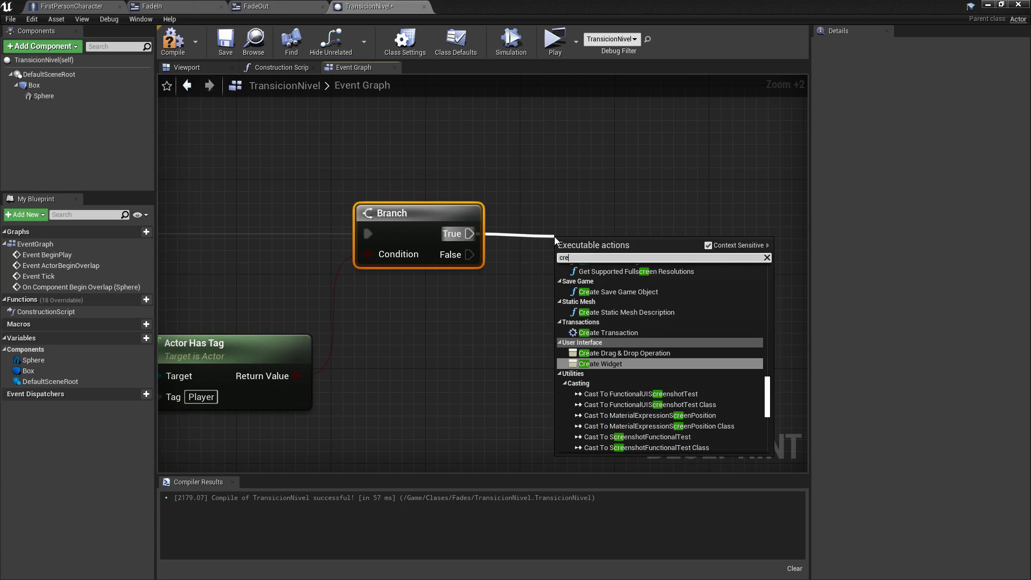
type("at")
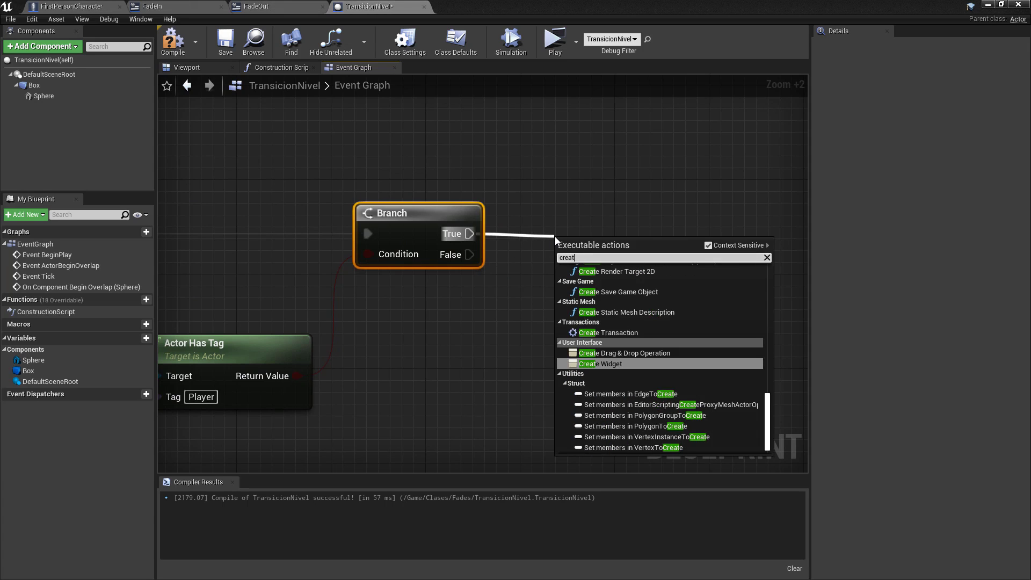
left_click(598, 364)
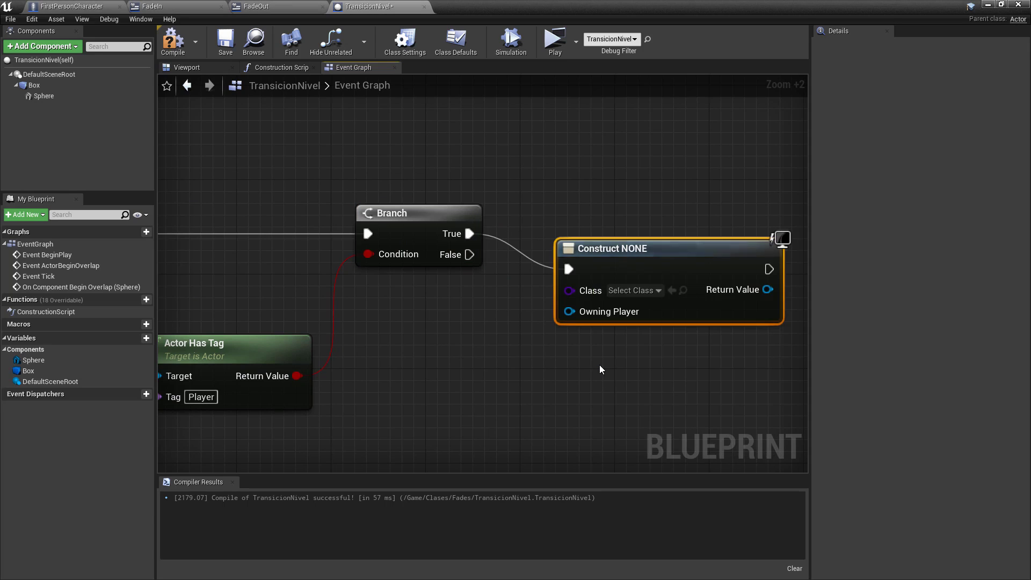
left_click(679, 203)
right_click_drag(656, 237, 520, 228)
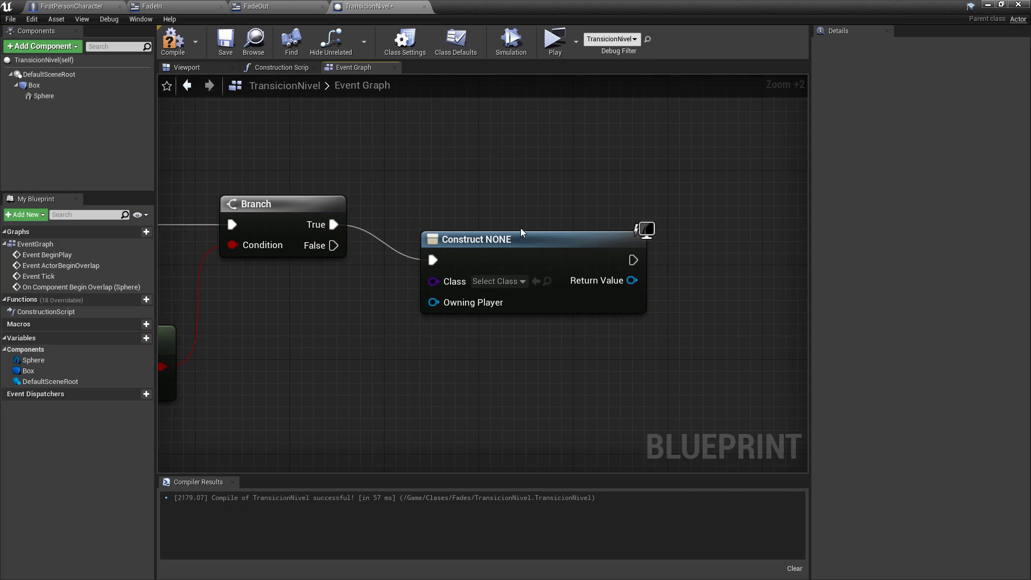
left_click_drag(515, 242, 526, 208)
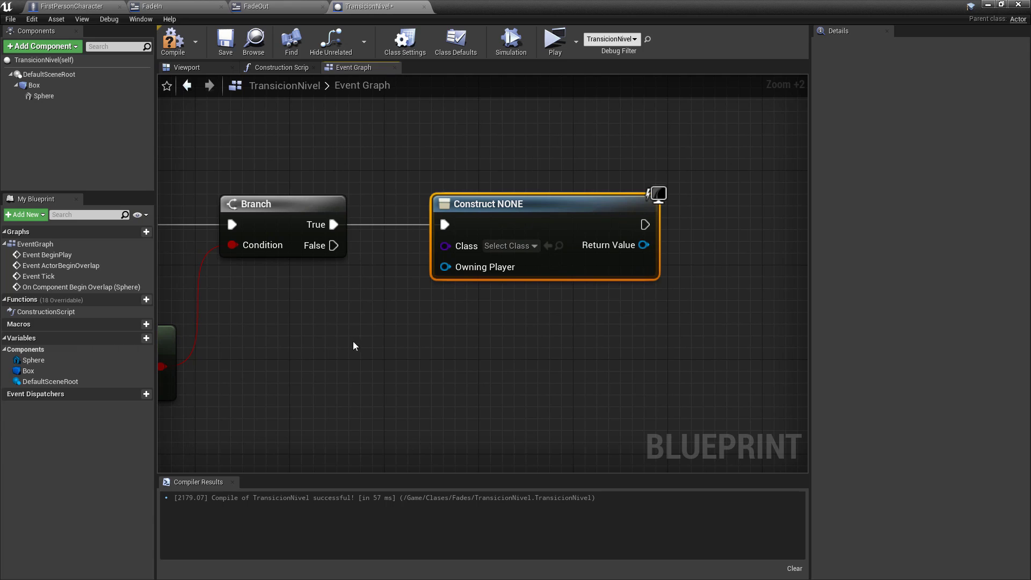
left_click(515, 245)
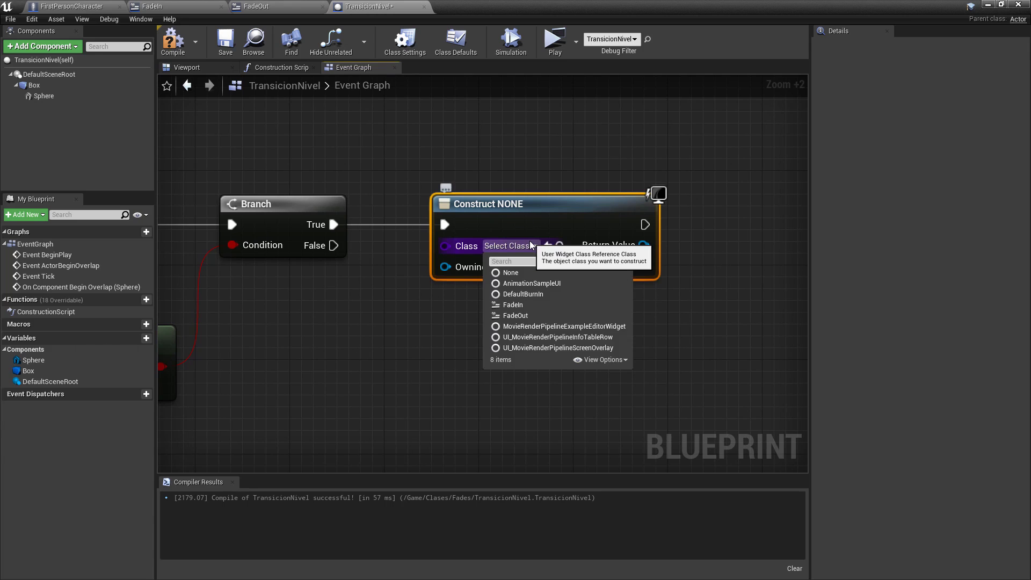
left_click(515, 316)
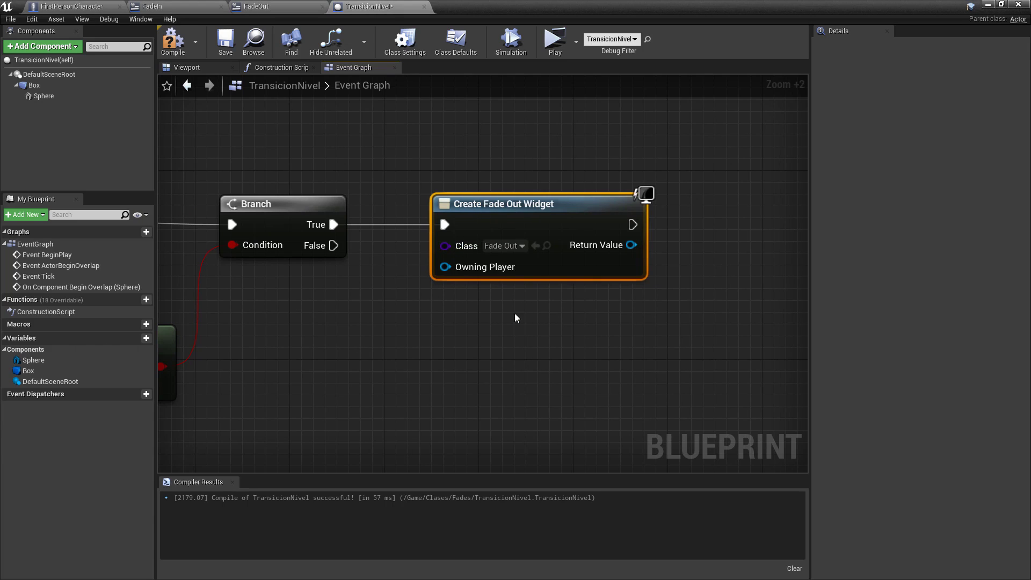
mouse_move(514, 314)
right_mouse_down()
mouse_move(542, 322)
mouse_move(557, 307)
right_mouse_up()
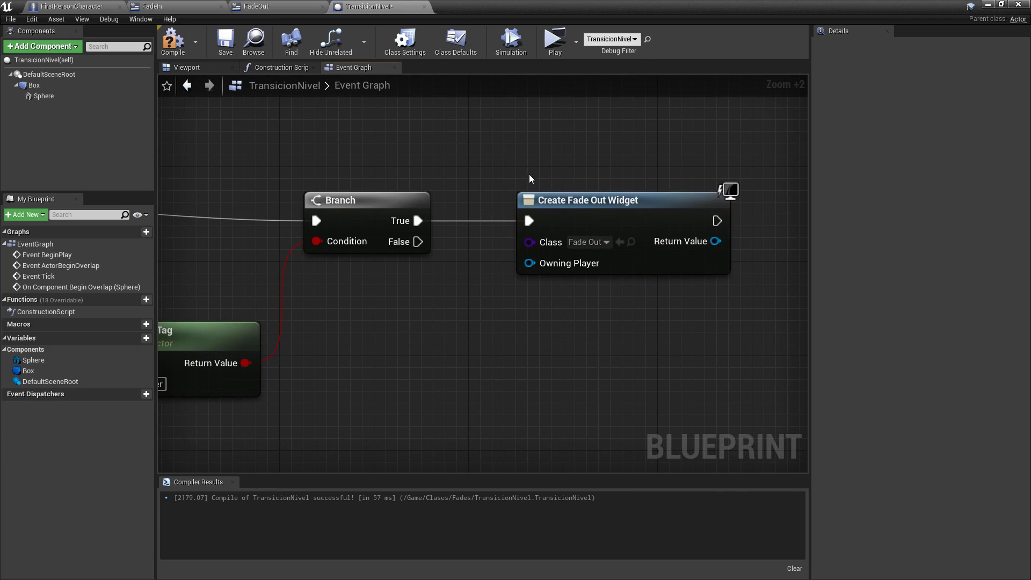
right_click_drag(530, 174, 452, 191)
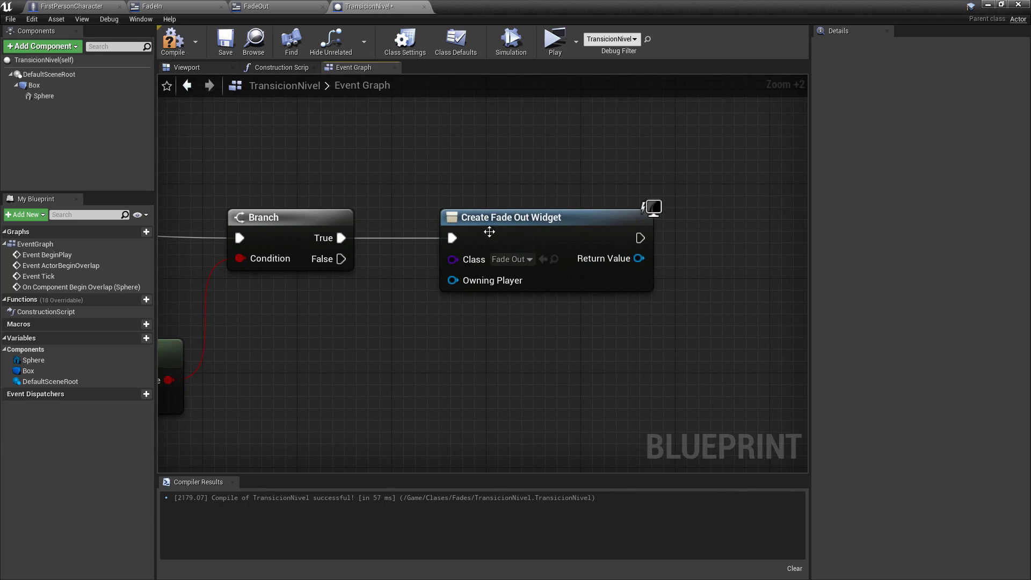
left_click(508, 260)
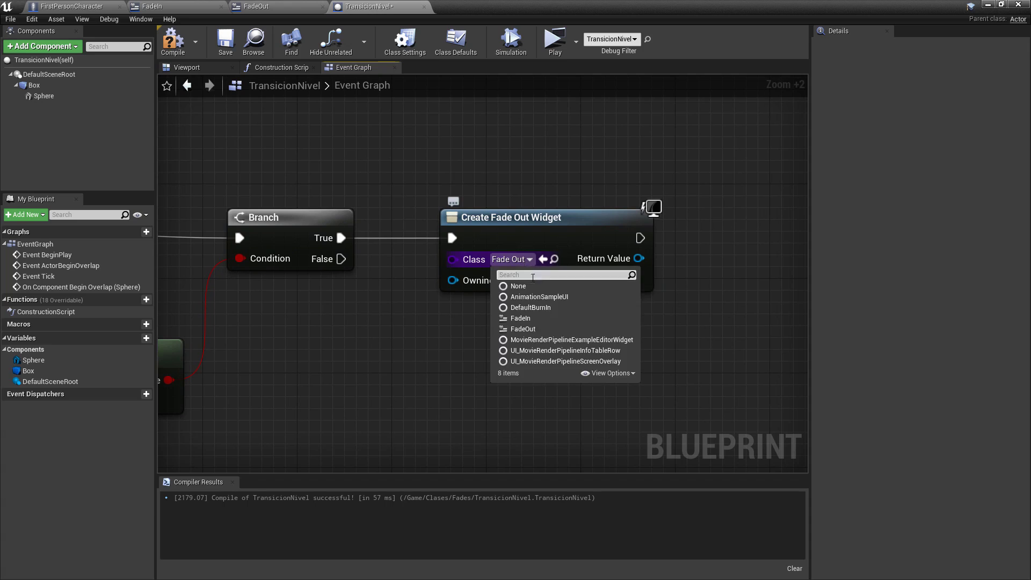
left_click(527, 329)
- Append an Add to Viewport node after the Create Fade Out Widget node's exec output
right_click_drag(549, 329, 422, 313)
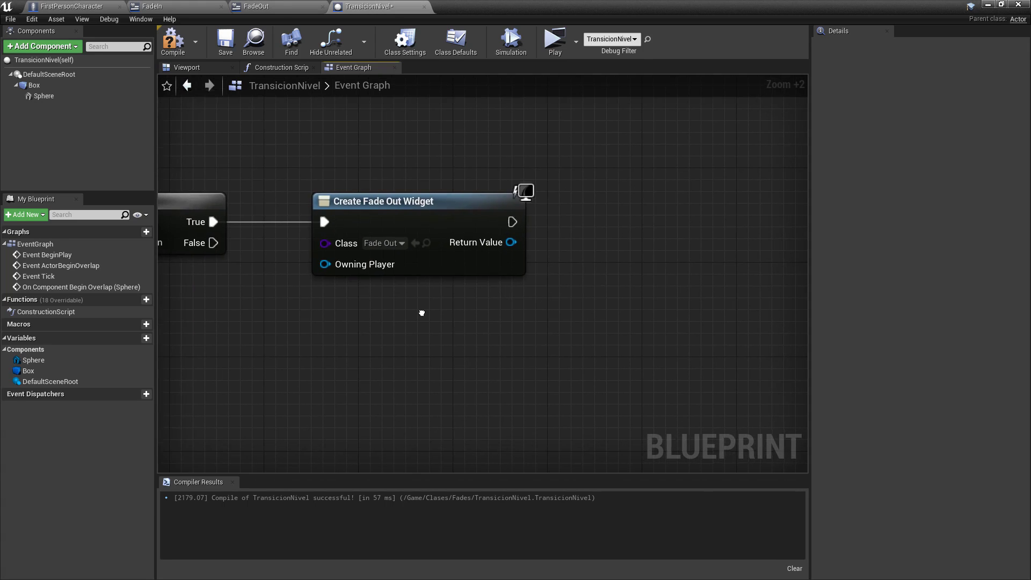
right_click_drag(607, 304, 516, 323)
left_click_drag(421, 241, 539, 251)
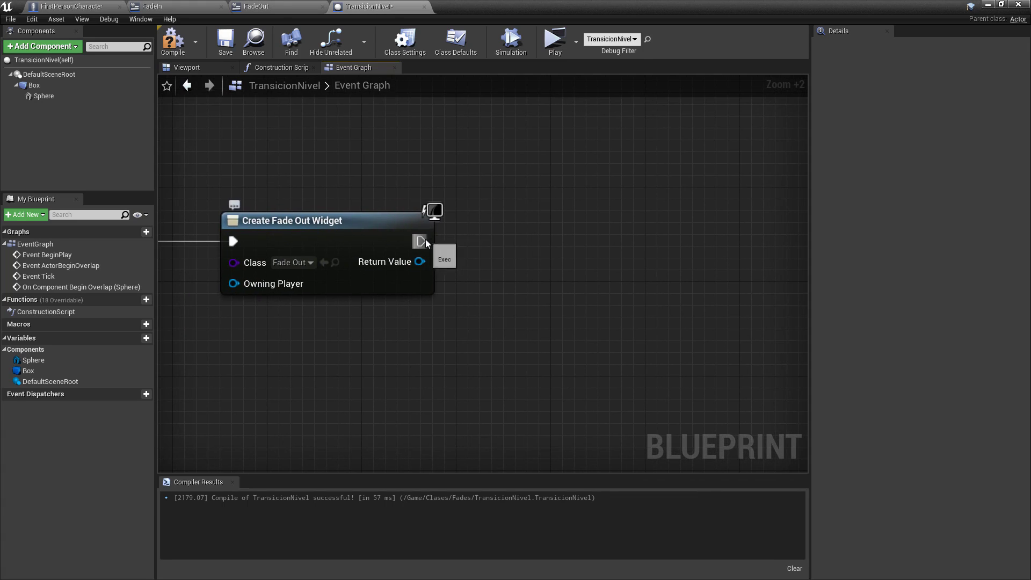
type("add")
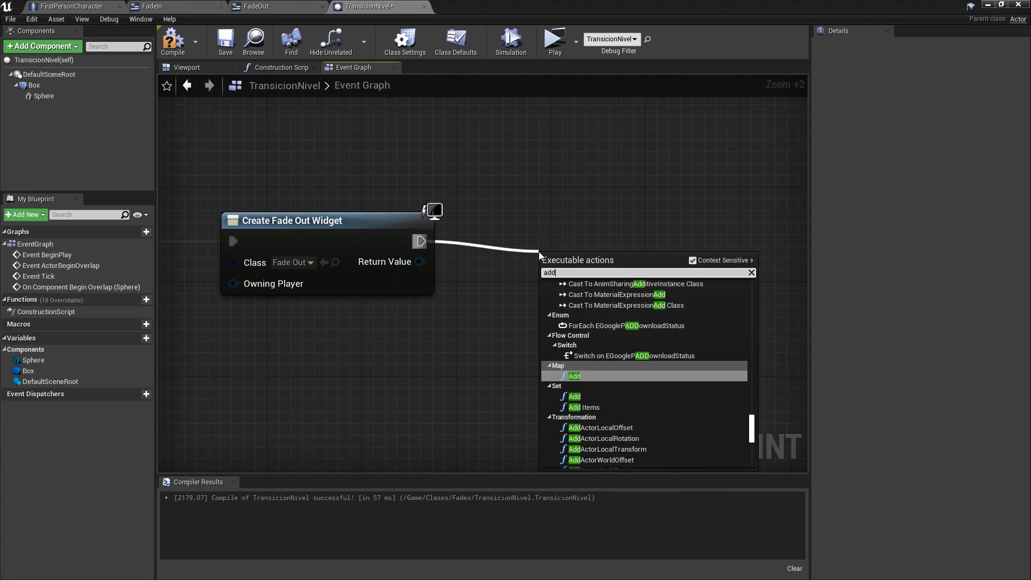
type("v")
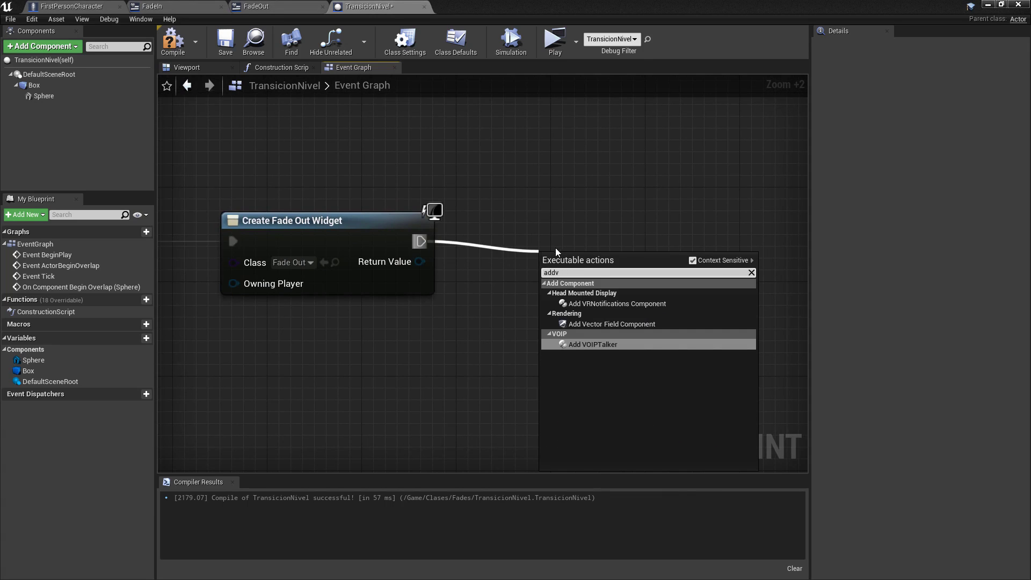
key("BackSpace")
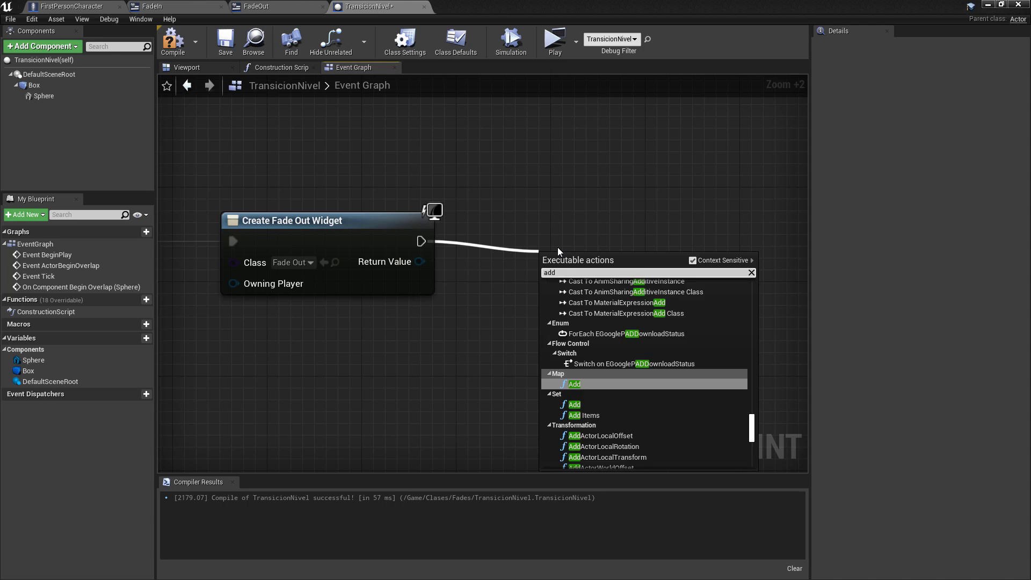
key("BackSpace")
key("BackSpace")
type("v")
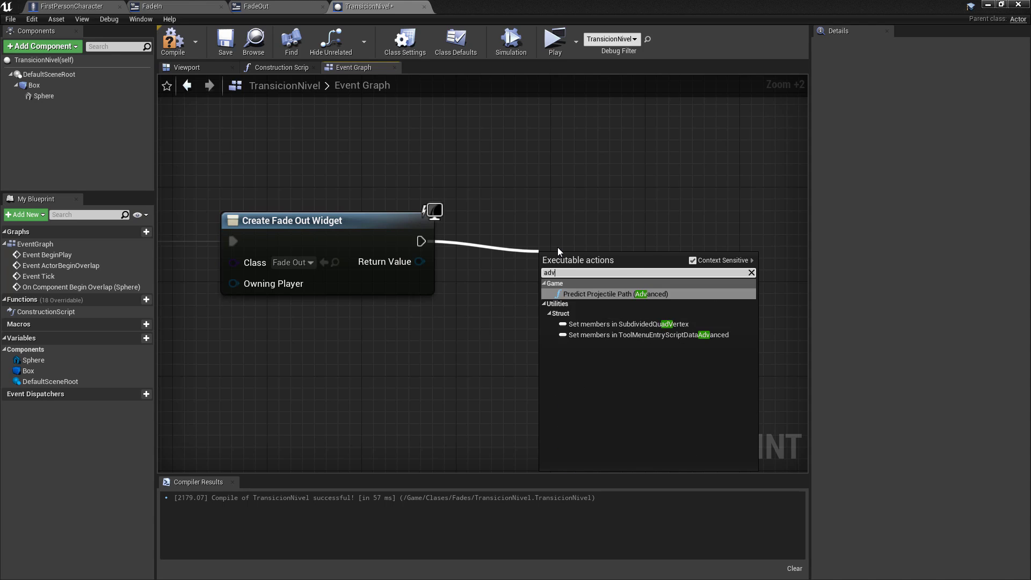
key("BackSpace")
type("viewp")
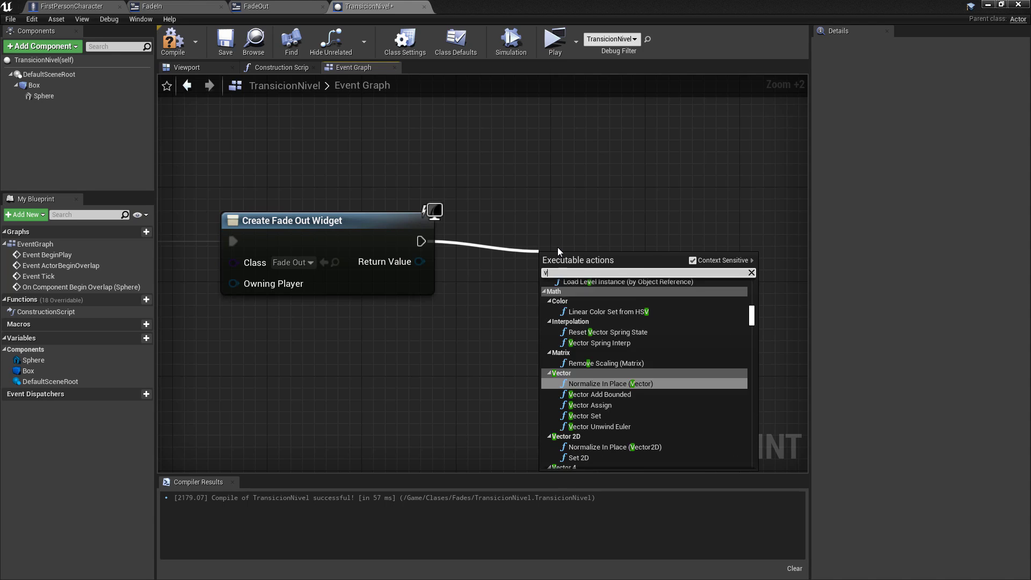
type("o")
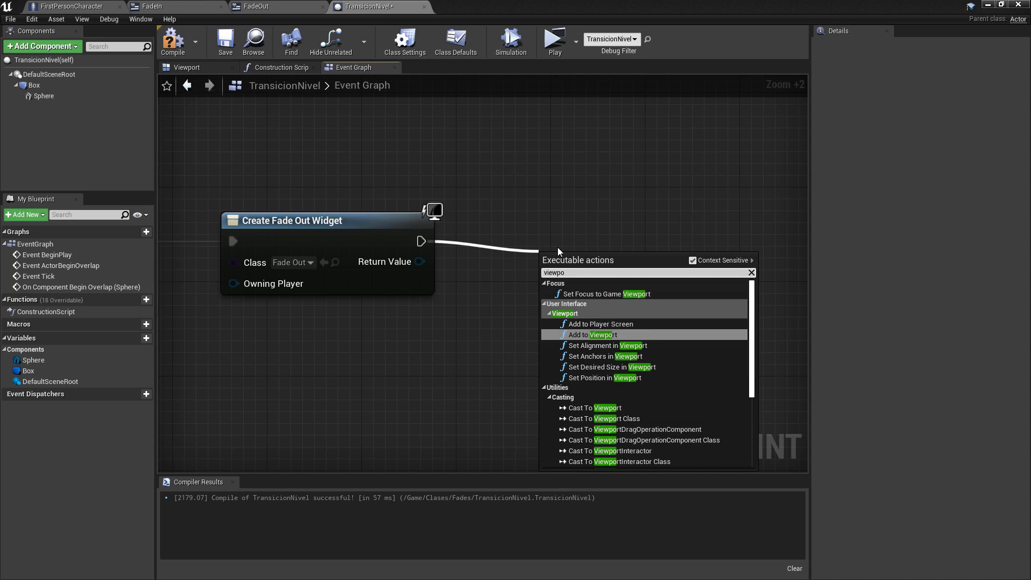
left_click(596, 334)
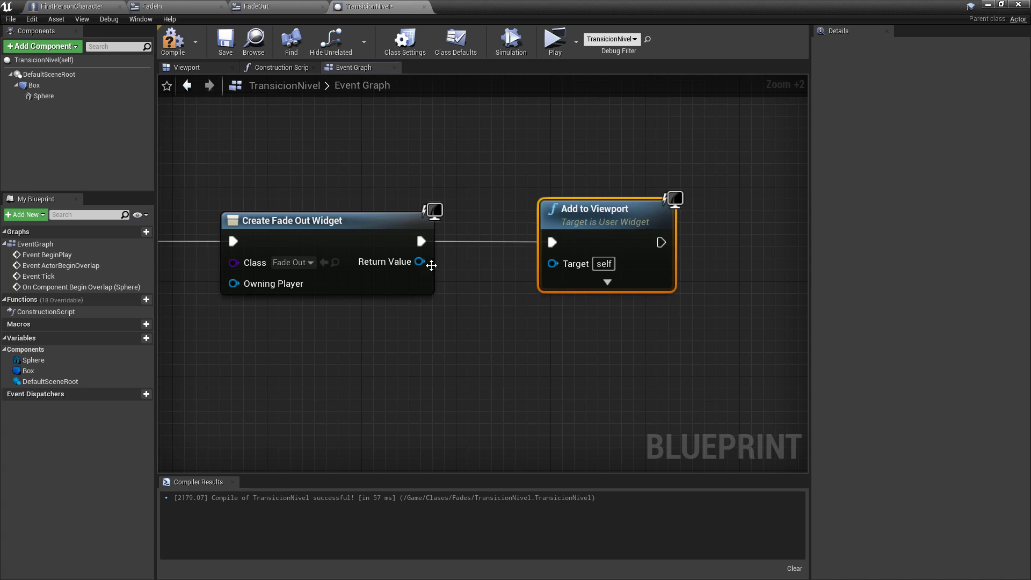
- Feed the Fade Out widget's Return Value into Add to Viewport's Target
mouse_move(420, 262)
left_mouse_down()
mouse_move(519, 272)
mouse_move(549, 263)
left_mouse_up()
scroll(472, 288, "down", 2)
scroll(472, 288, "down", 1)
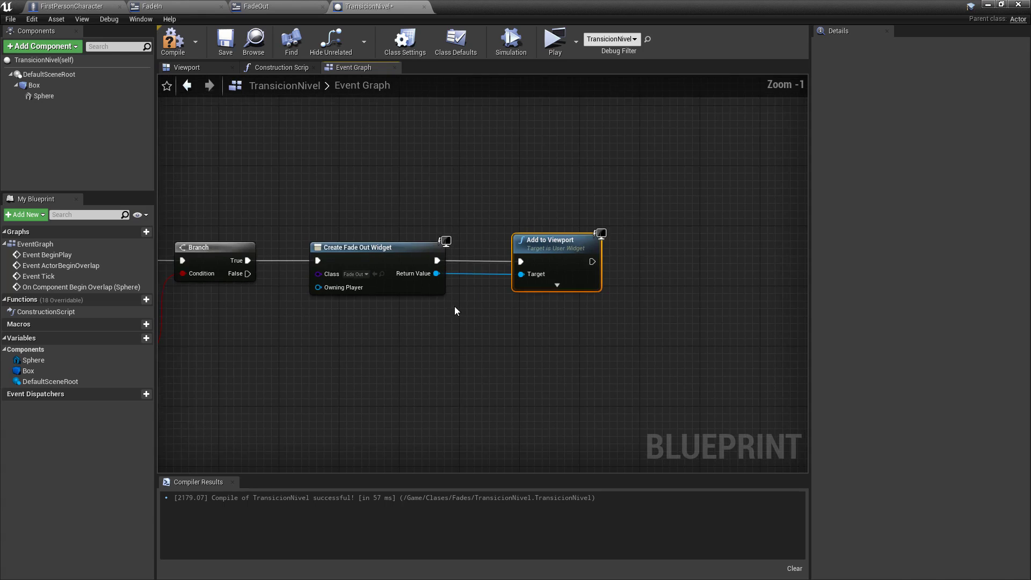
mouse_move(454, 306)
right_mouse_down()
mouse_move(694, 314)
mouse_move(607, 320)
right_mouse_up()
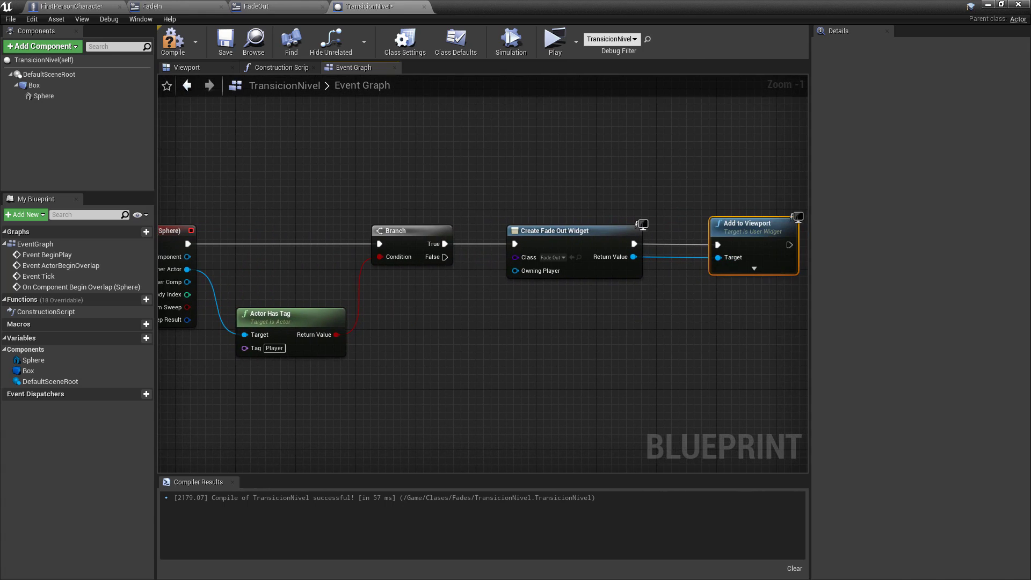
right_click_drag(595, 376, 424, 349)
right_click_drag(505, 319, 444, 324)
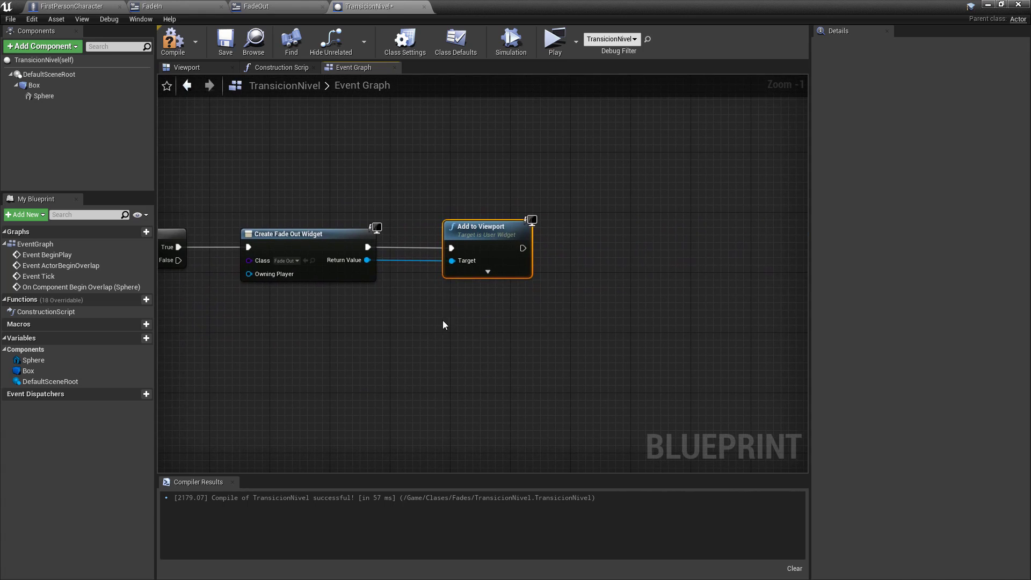
right_click_drag(308, 202, 341, 189)
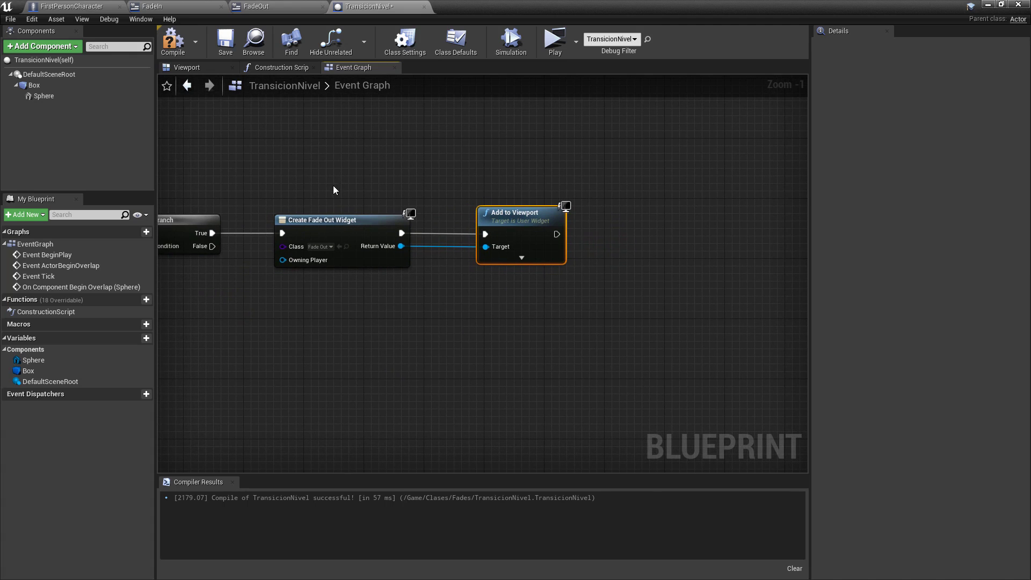
- Add a Delay node after Add to Viewport, keeping its Duration at 1.0
right_click_drag(573, 159, 471, 171)
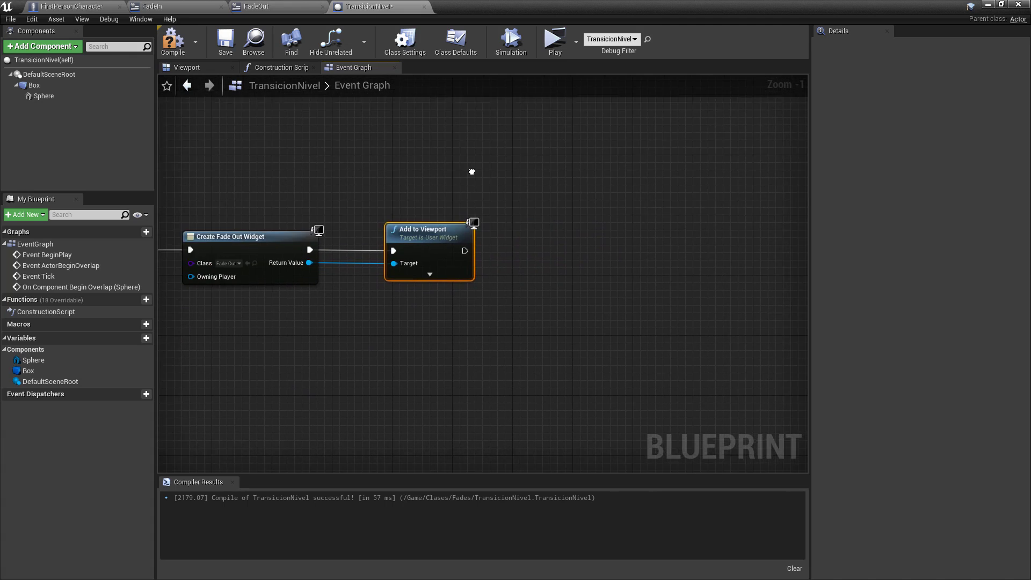
left_click_drag(464, 251, 512, 252)
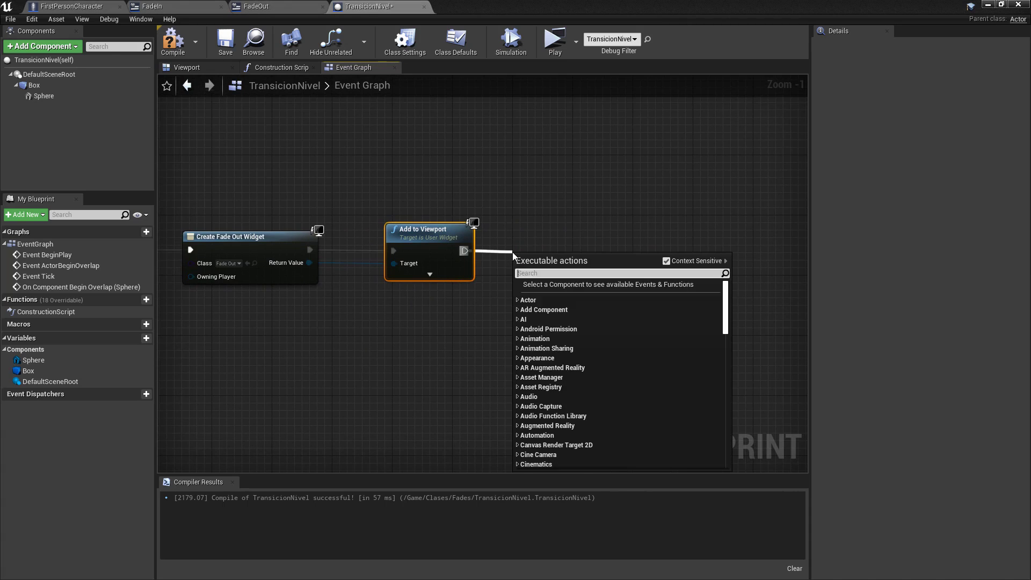
type("delay")
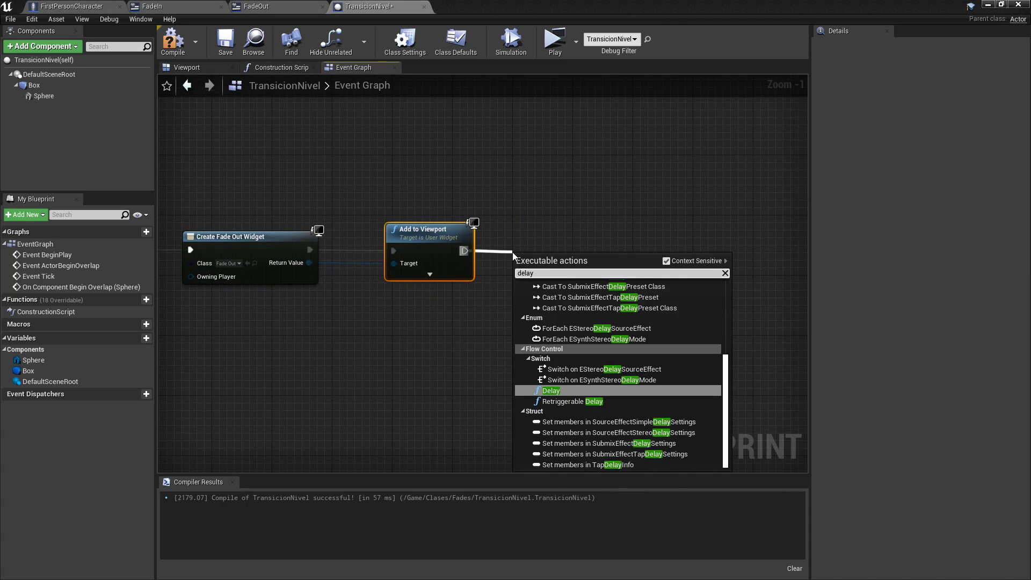
key("Return")
left_click_drag(558, 256, 566, 234)
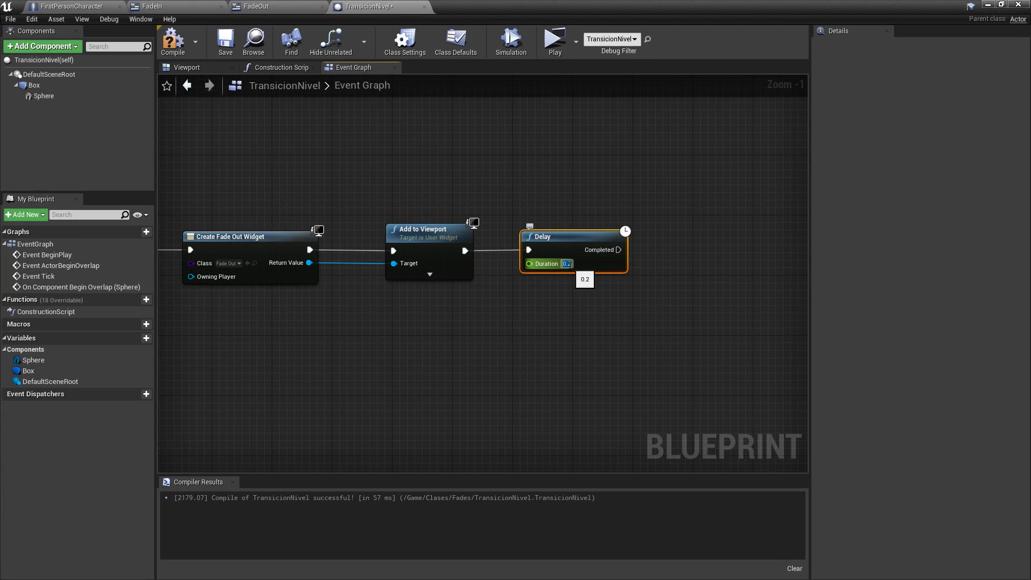
left_click(567, 263)
left_click(636, 307)
- Pan the graph to frame Add to Viewport and the new Delay node
scroll(635, 307, "down", 1)
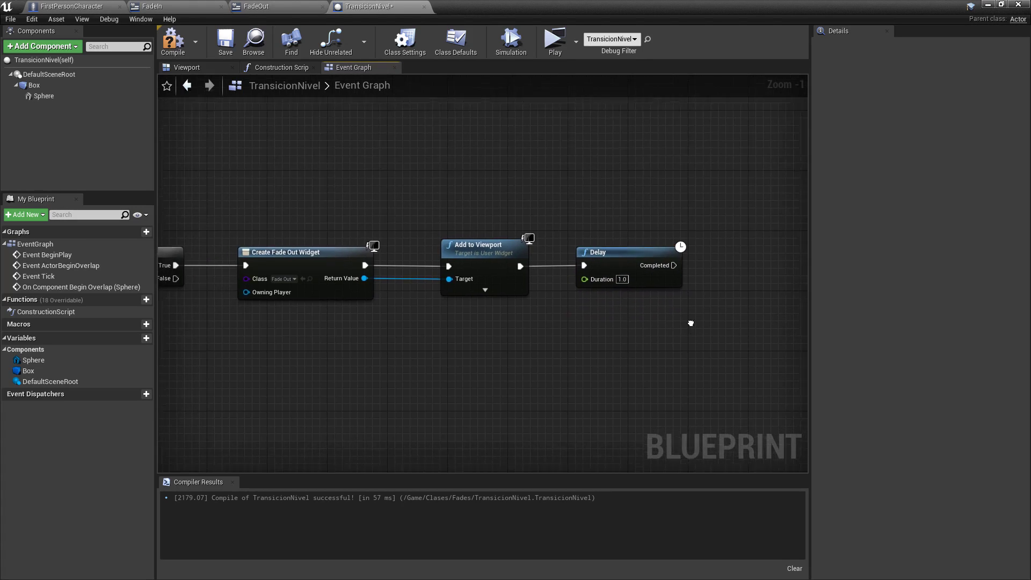
scroll(562, 343, "down", 2)
scroll(469, 365, "down", 1)
scroll(468, 366, "up", 1)
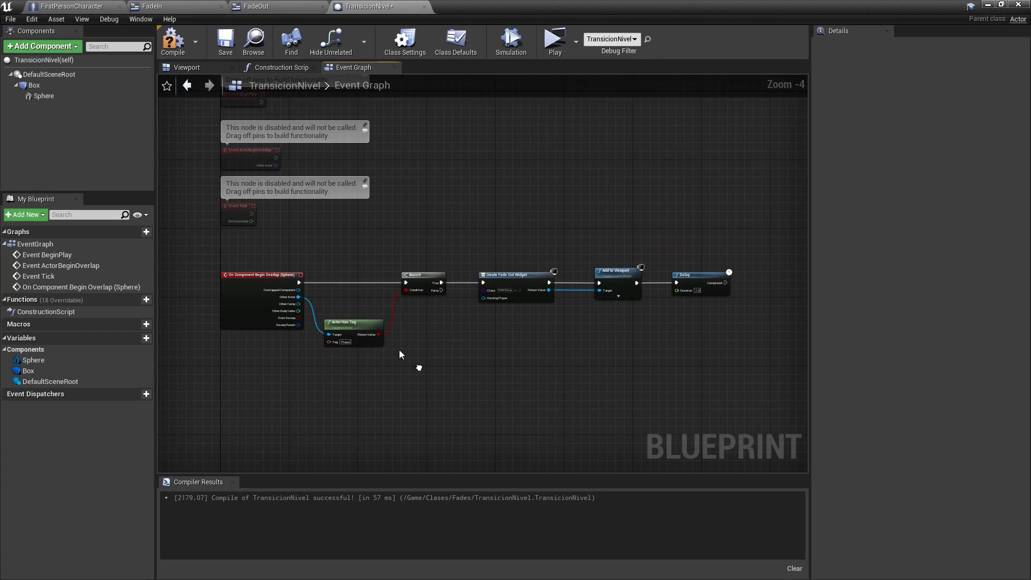
scroll(320, 282, "up", 4)
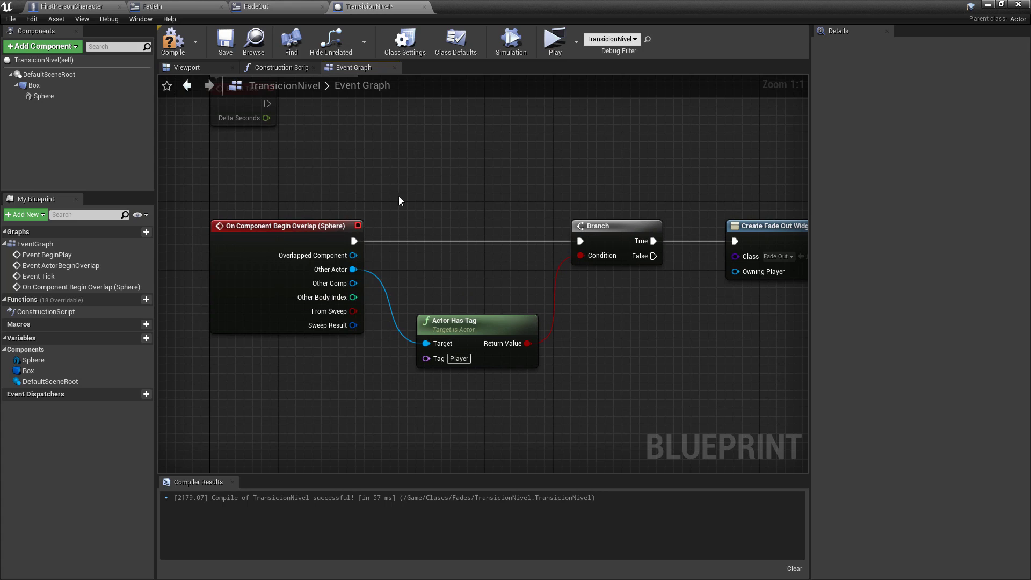
mouse_move(430, 271)
right_mouse_down()
mouse_move(406, 261)
mouse_move(377, 301)
mouse_move(402, 302)
right_mouse_up()
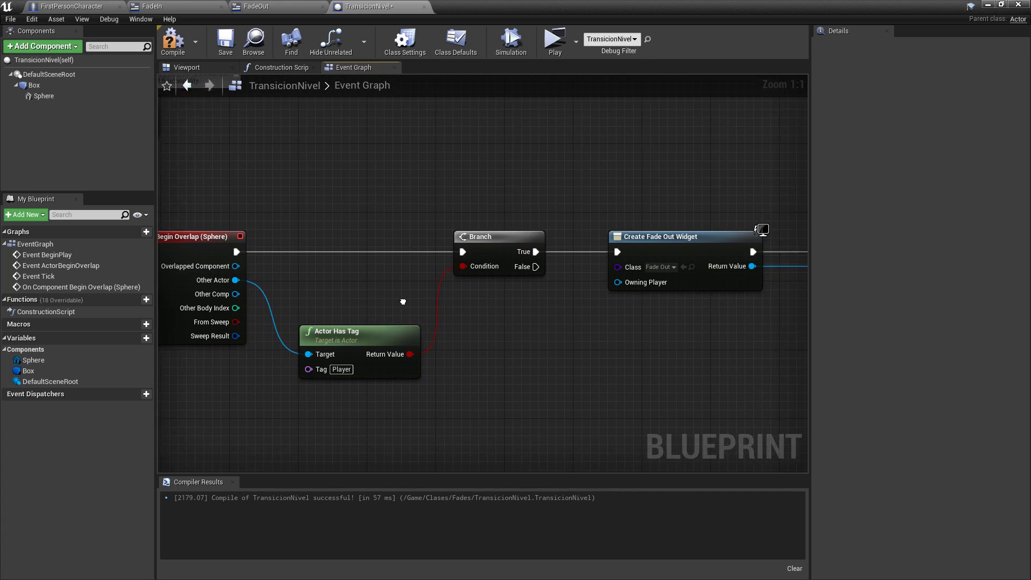
right_click_drag(539, 347, 402, 341)
right_click_drag(467, 318, 416, 322)
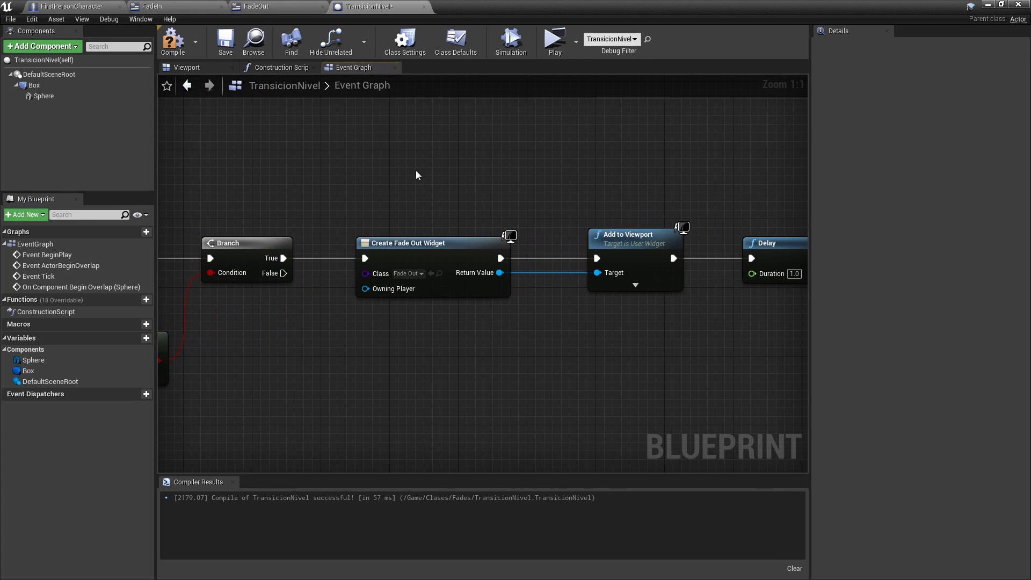
right_click_drag(523, 197, 425, 200)
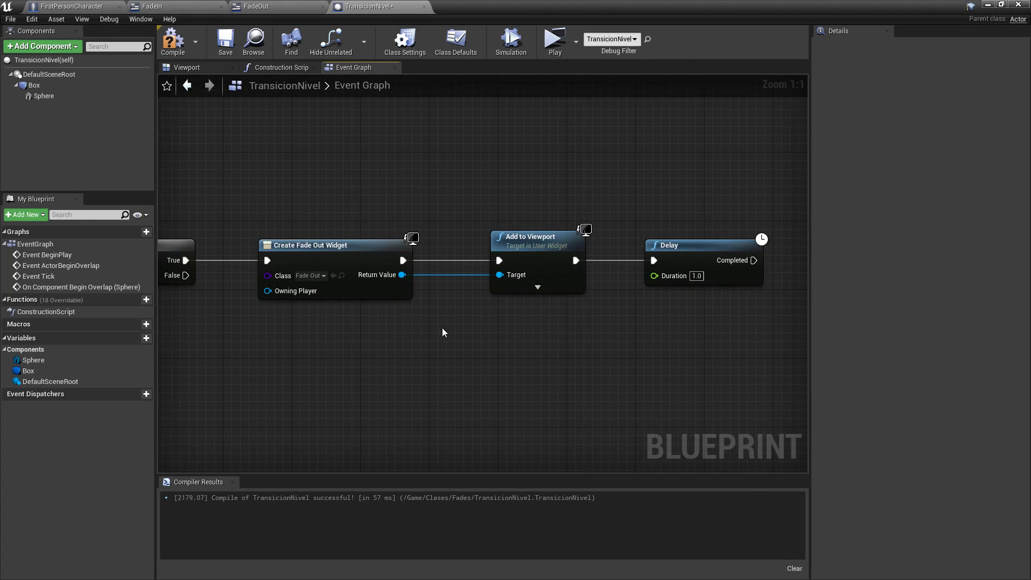
right_click_drag(443, 332, 369, 329)
right_click_drag(419, 206, 363, 211)
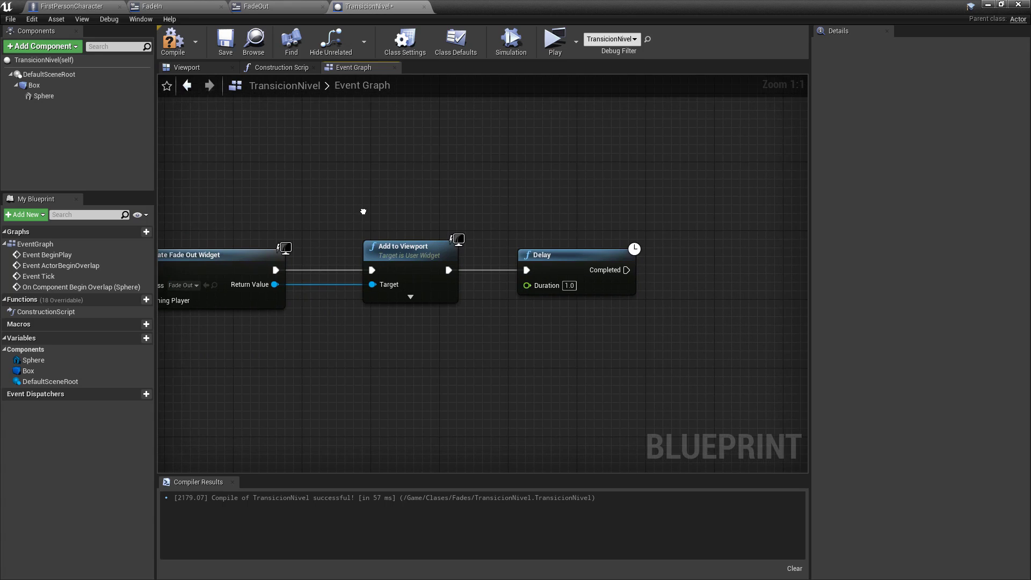
right_click_drag(493, 364, 469, 339)
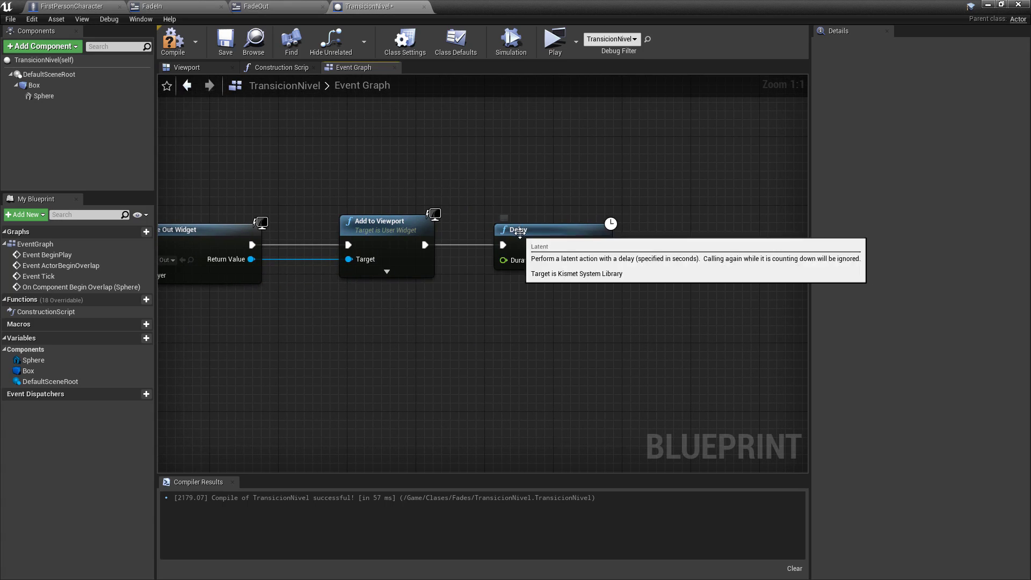
right_click_drag(563, 302, 588, 324)
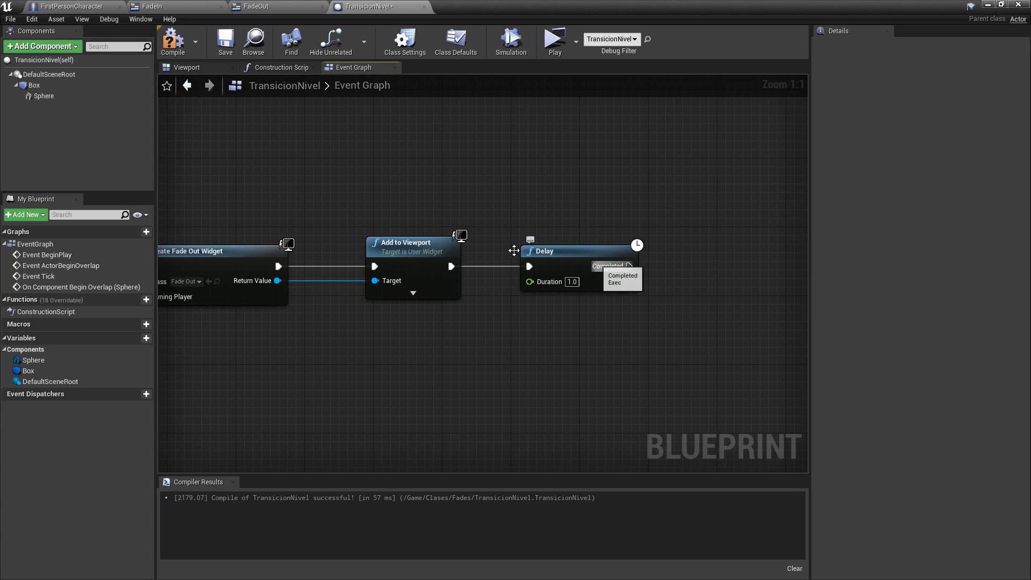
mouse_move(432, 352)
right_mouse_down()
mouse_move(514, 346)
mouse_move(351, 336)
right_mouse_up()
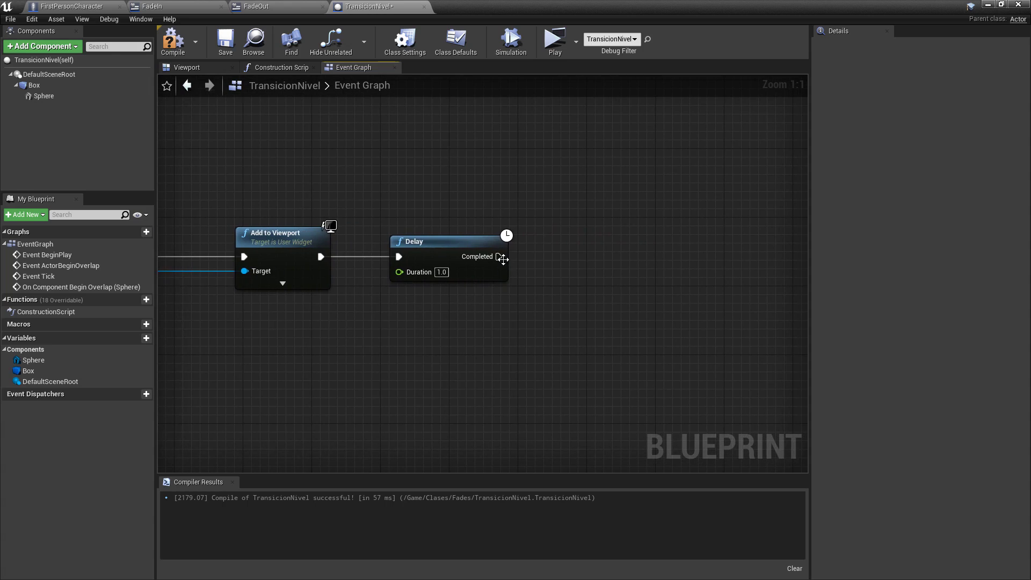
- Add an Open Level node off the Delay's Completed output
left_click_drag(499, 257, 540, 255)
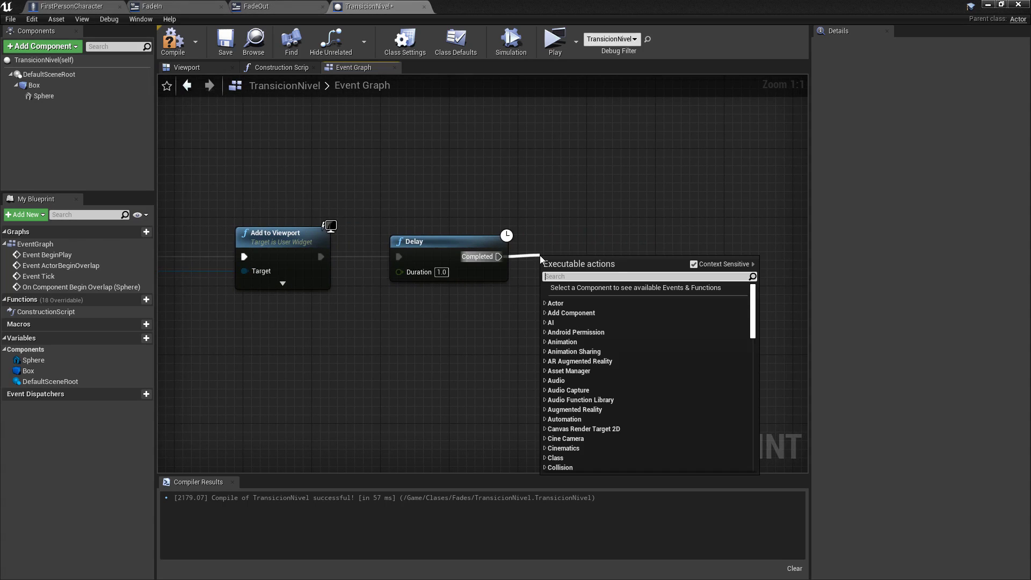
type("openl")
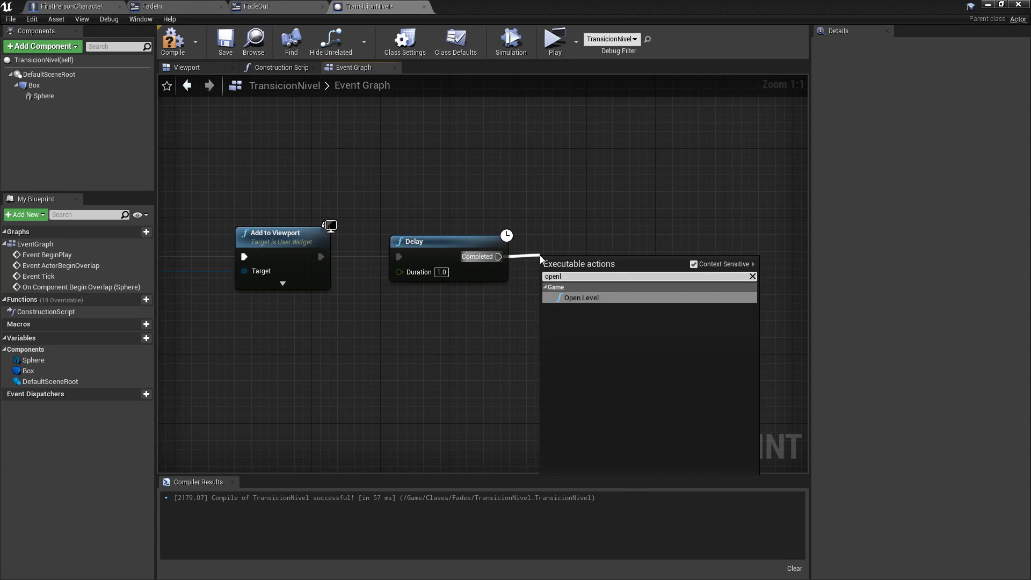
left_click(623, 298)
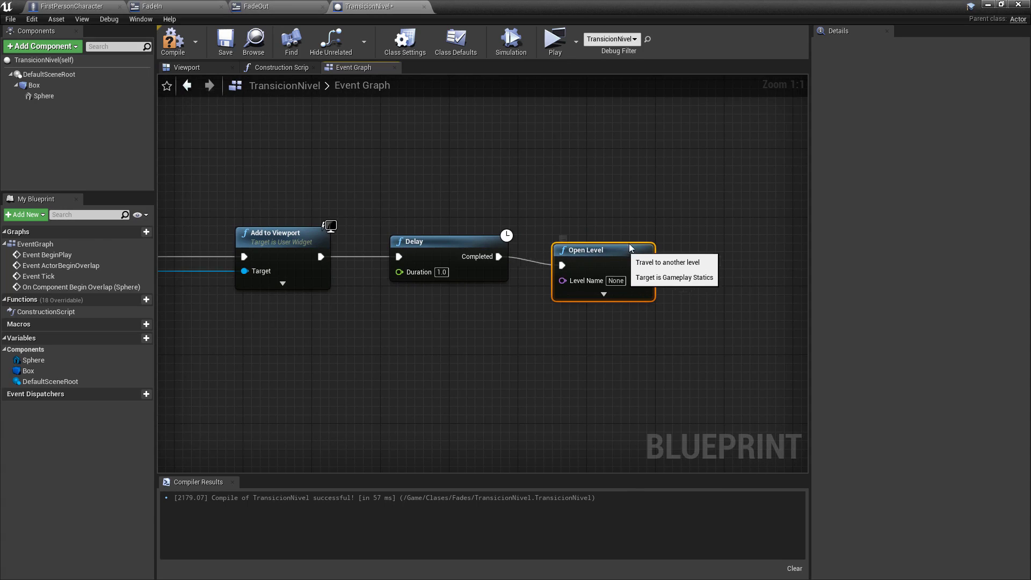
left_click(637, 221)
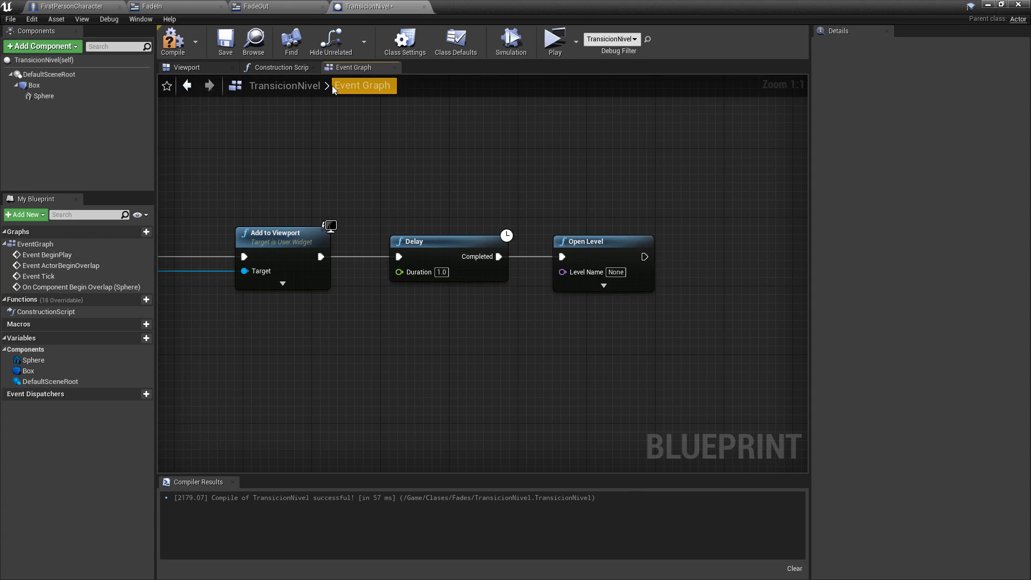
- Copy the 02_SegundoNivel name from the Open Level browser, then cancel without opening it
left_click(991, 6)
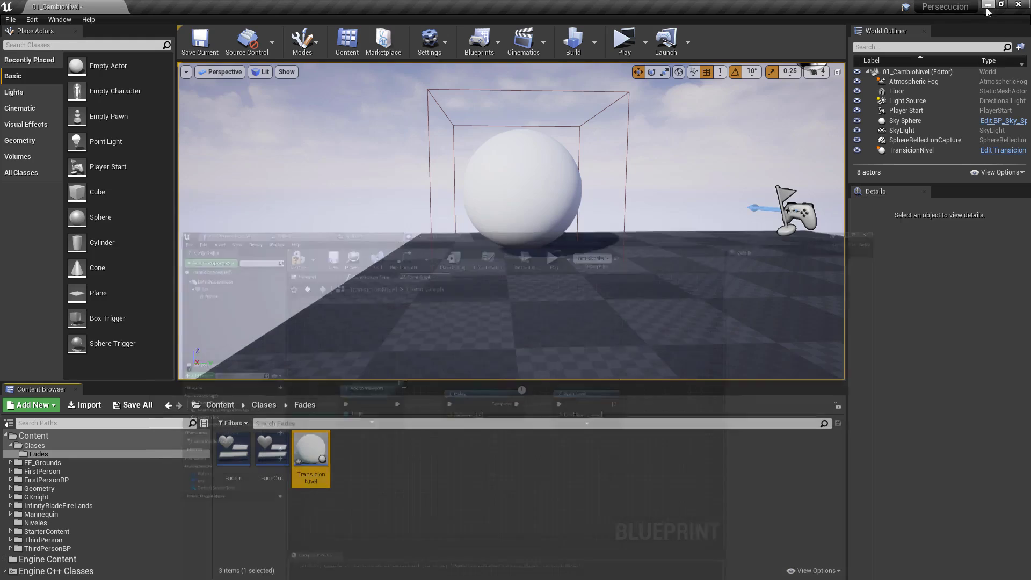
left_click(11, 21)
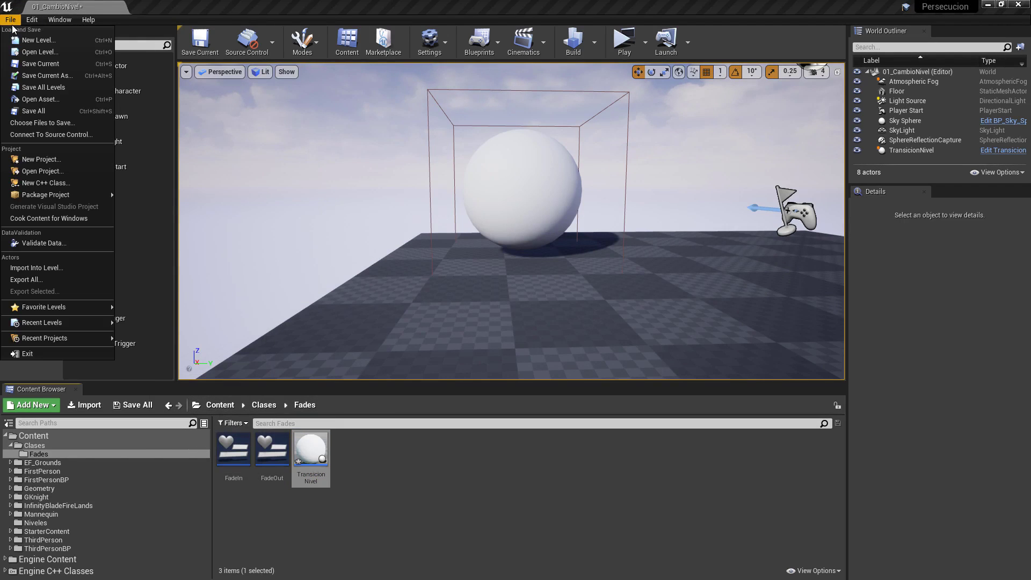
left_click(39, 52)
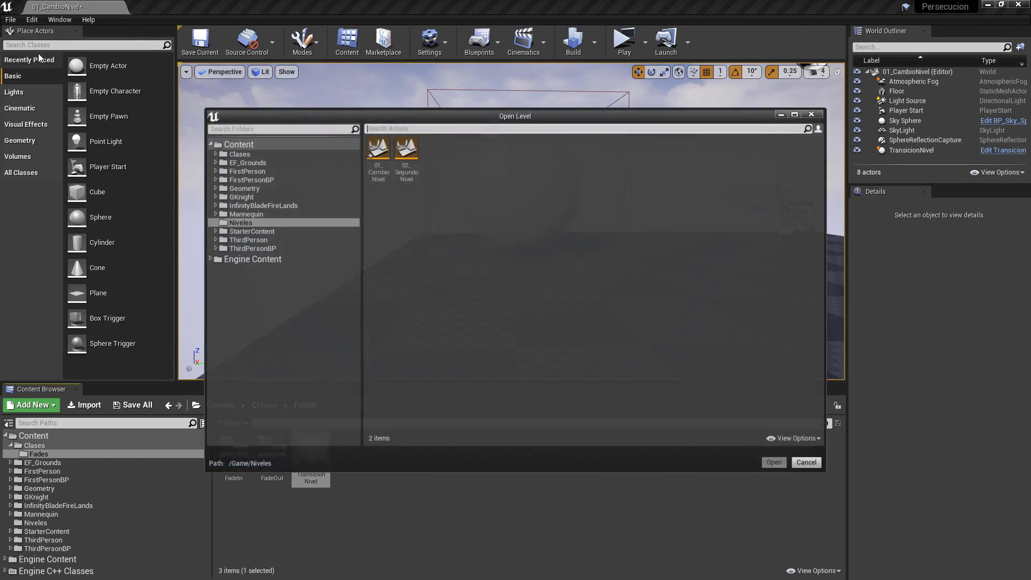
right_click(406, 170)
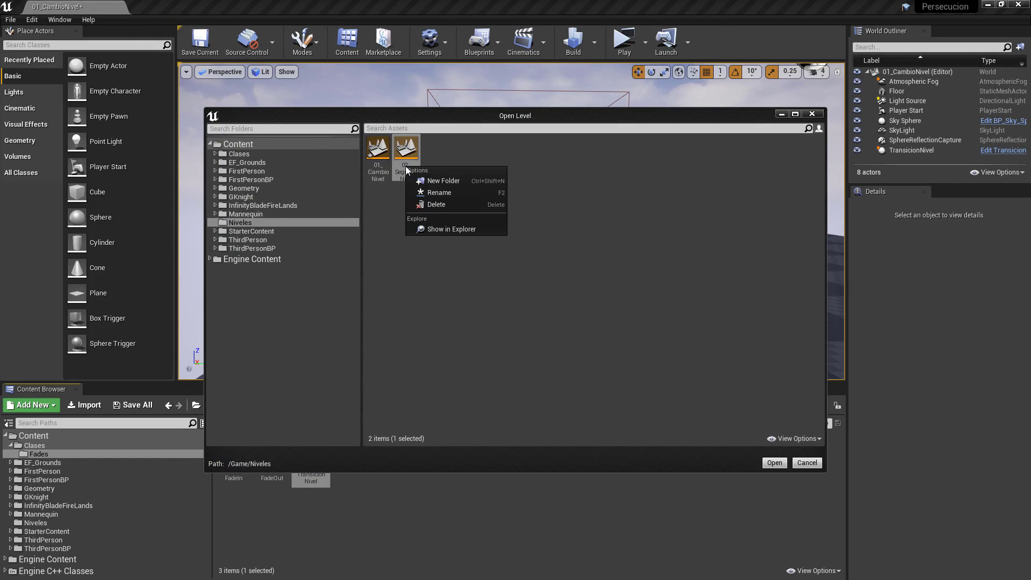
left_click(438, 195)
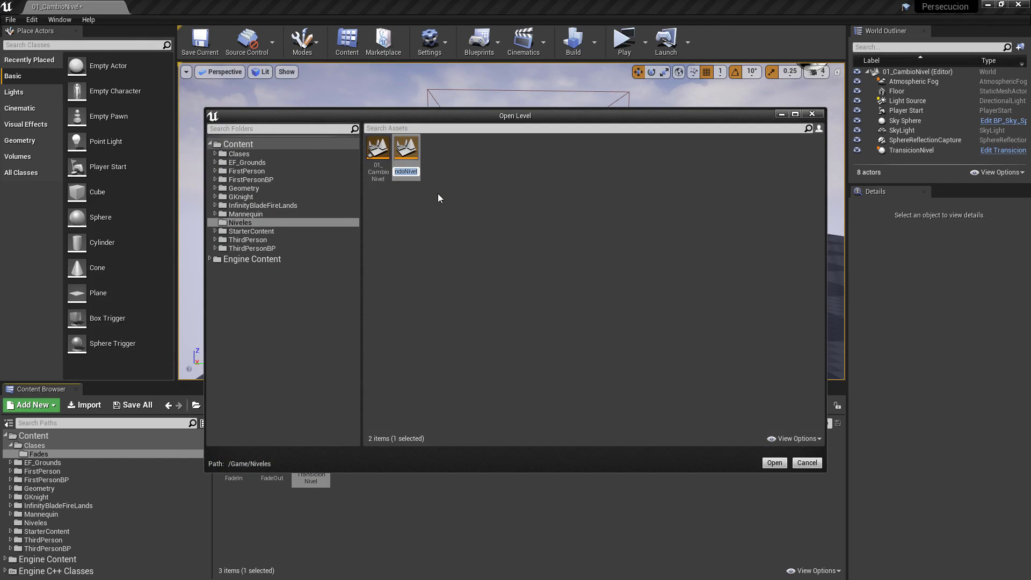
key("End")
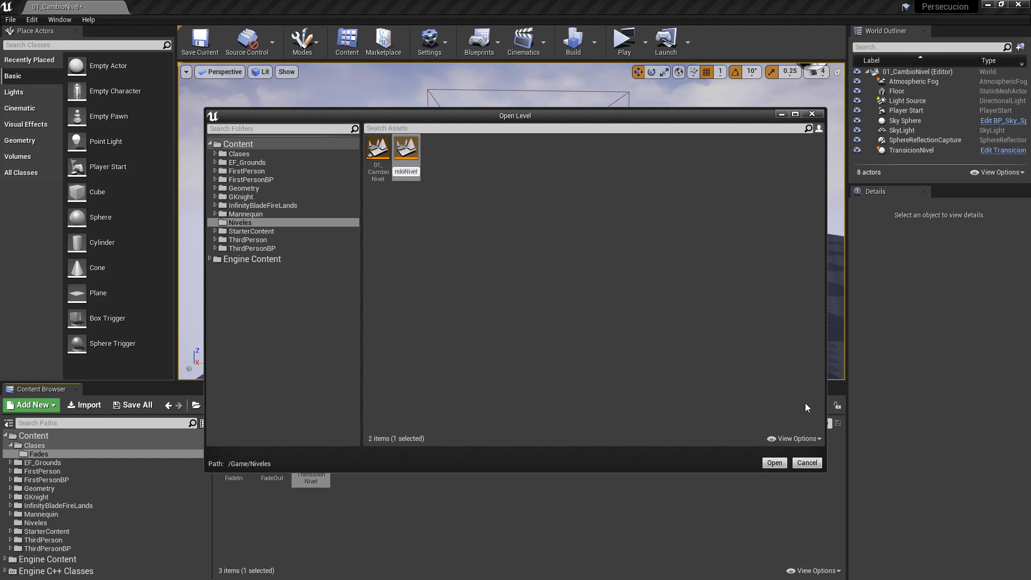
key("Return")
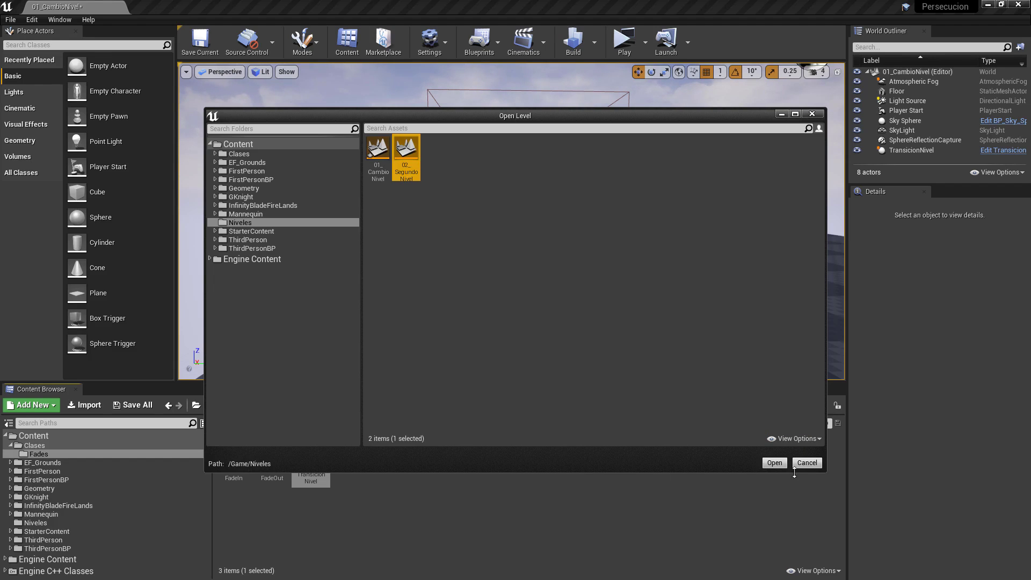
left_click(804, 465)
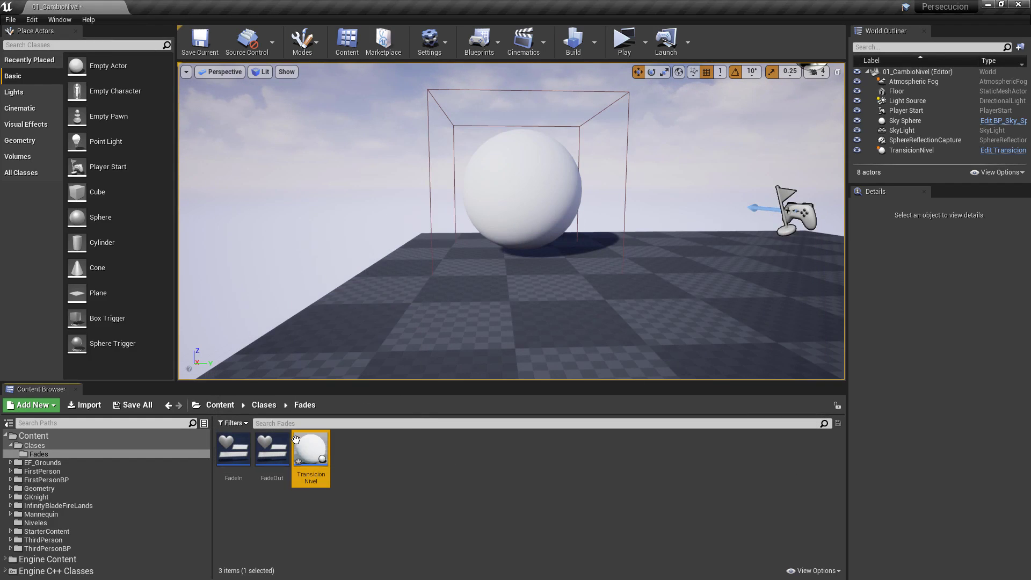
- Set Open Level's Level Name to 02_SegundoNivel in TransicionNivel
double_click(296, 439)
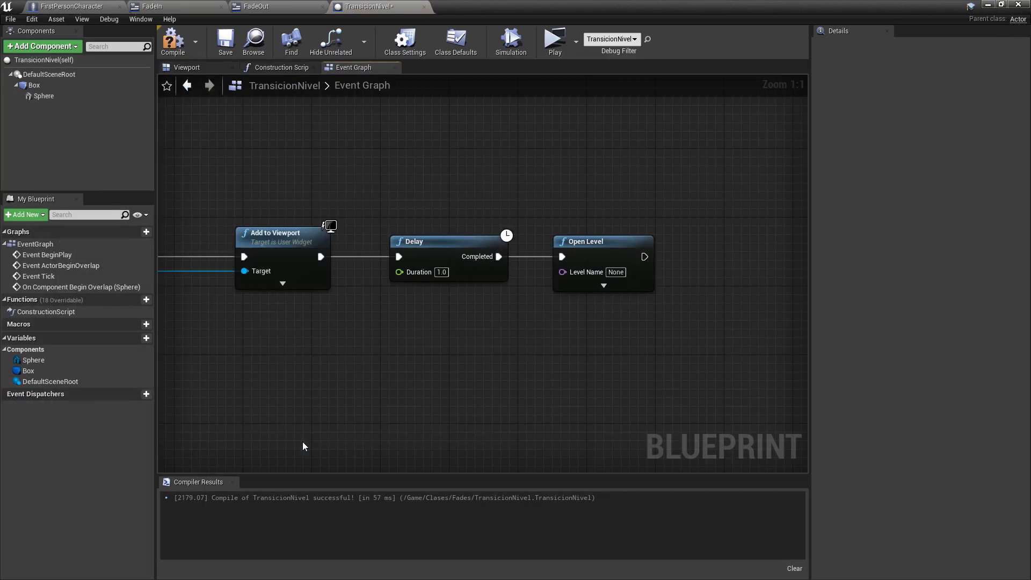
left_click(616, 272)
type("02_SegundoNivel")
key("Return")
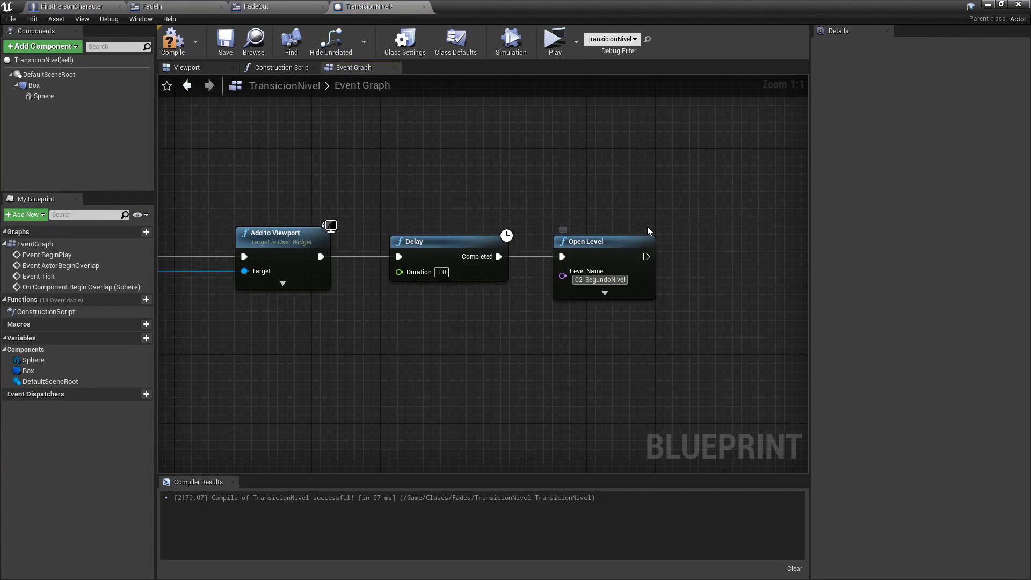
- Review the full transition chain, then compile and save TransicionNivel
scroll(587, 188, "down", 4)
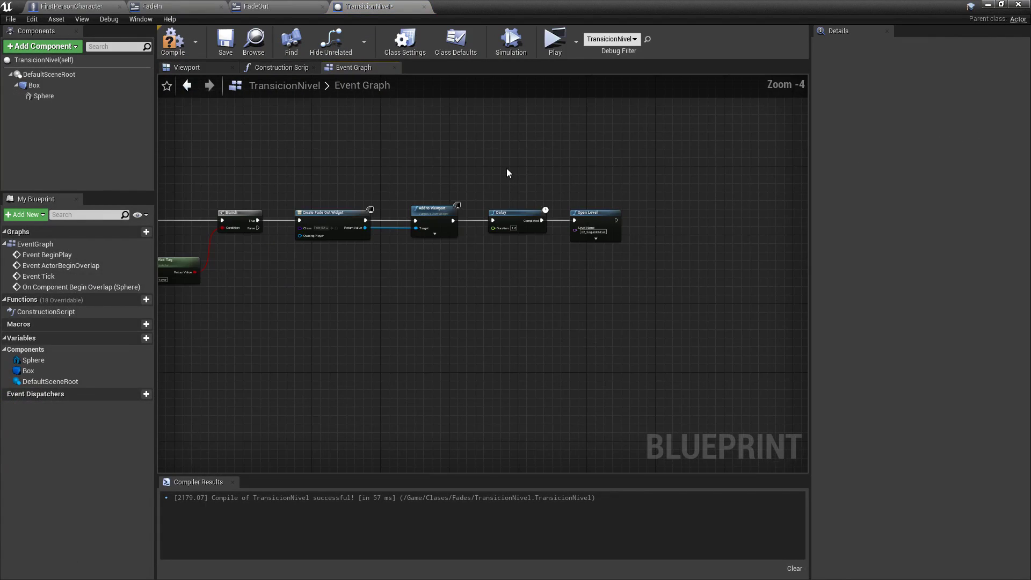
right_click_drag(281, 161, 430, 155)
scroll(430, 155, "up", 2)
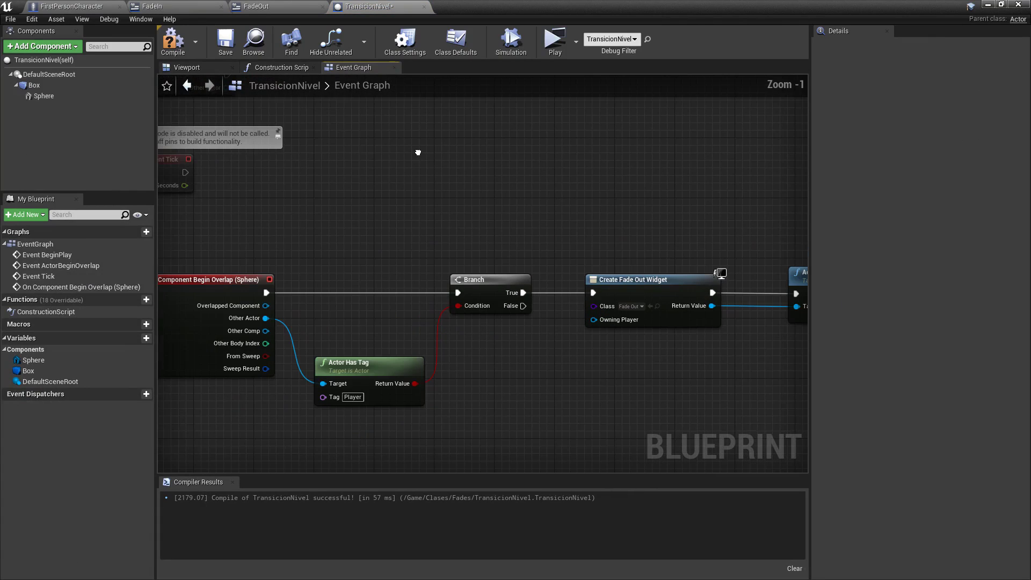
right_click_drag(400, 200, 518, 143)
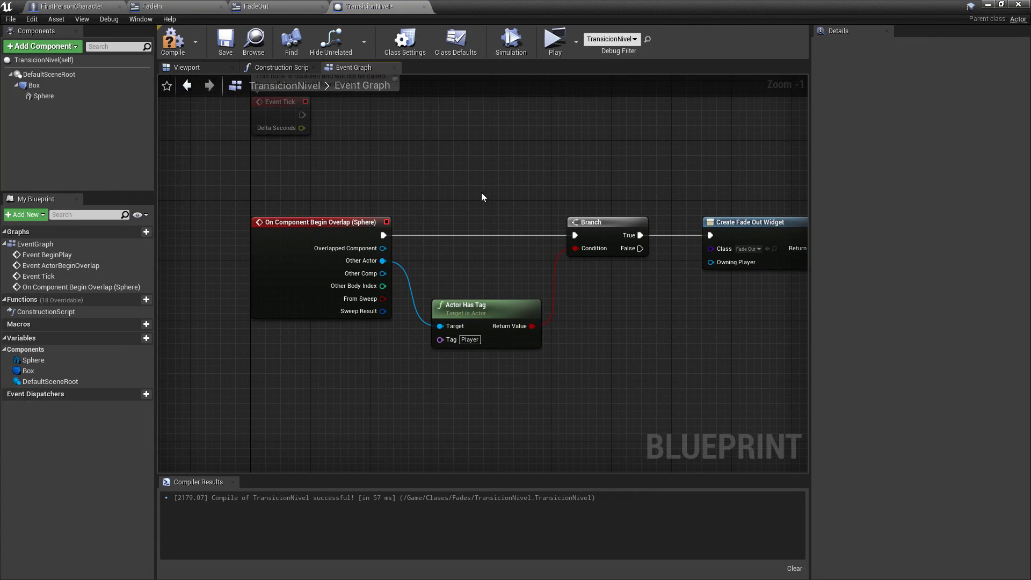
right_click_drag(471, 234, 362, 235)
right_click_drag(560, 308, 471, 307)
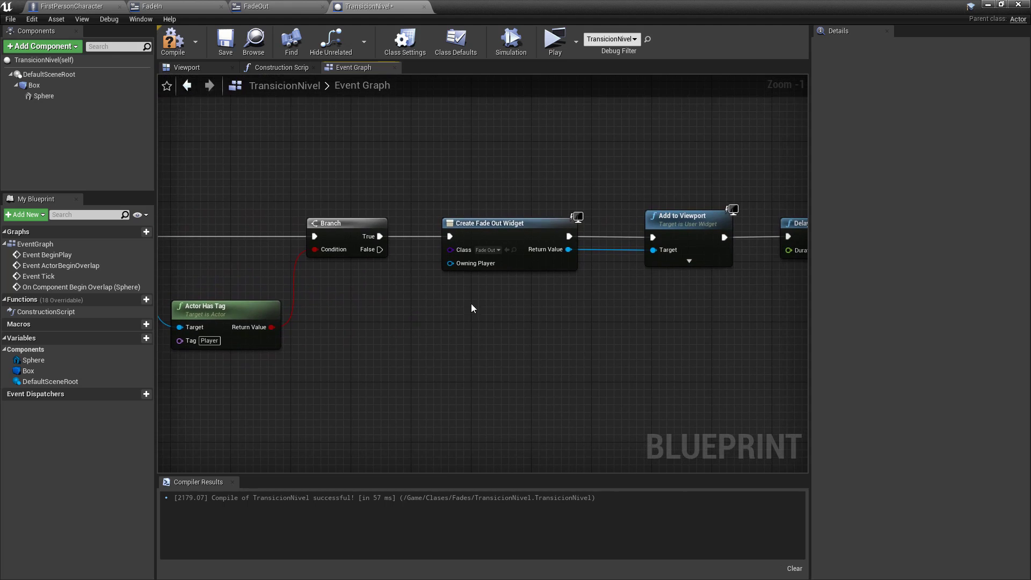
right_click_drag(628, 300, 414, 315)
right_click_drag(698, 338, 512, 336)
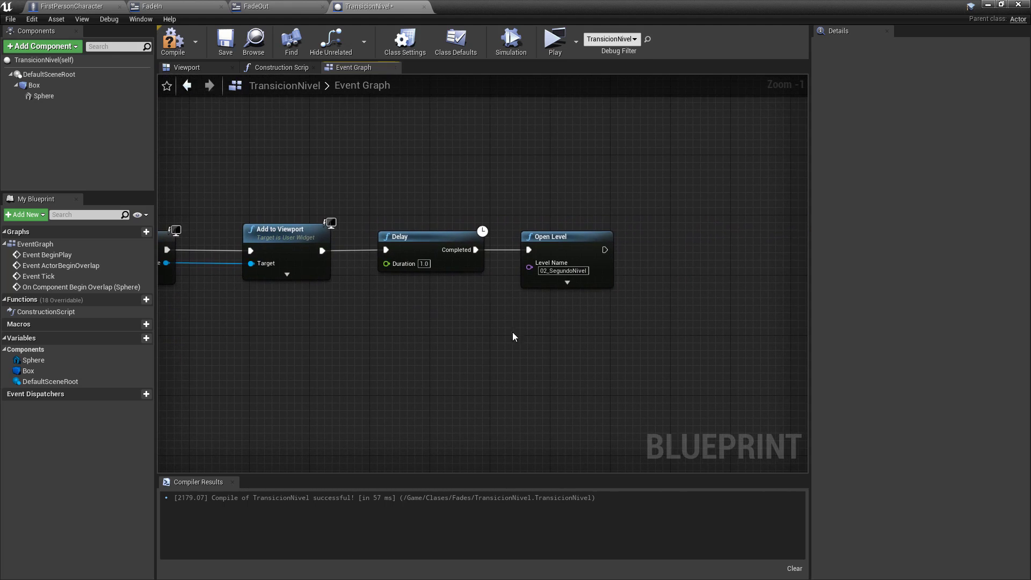
left_click(173, 41)
left_click(226, 51)
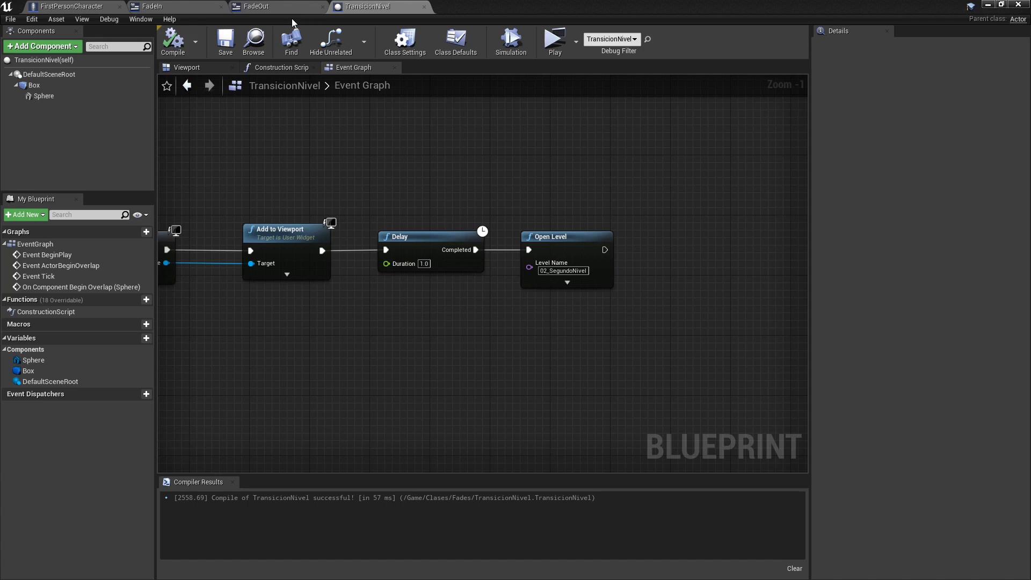
right_click_drag(301, 166, 498, 170)
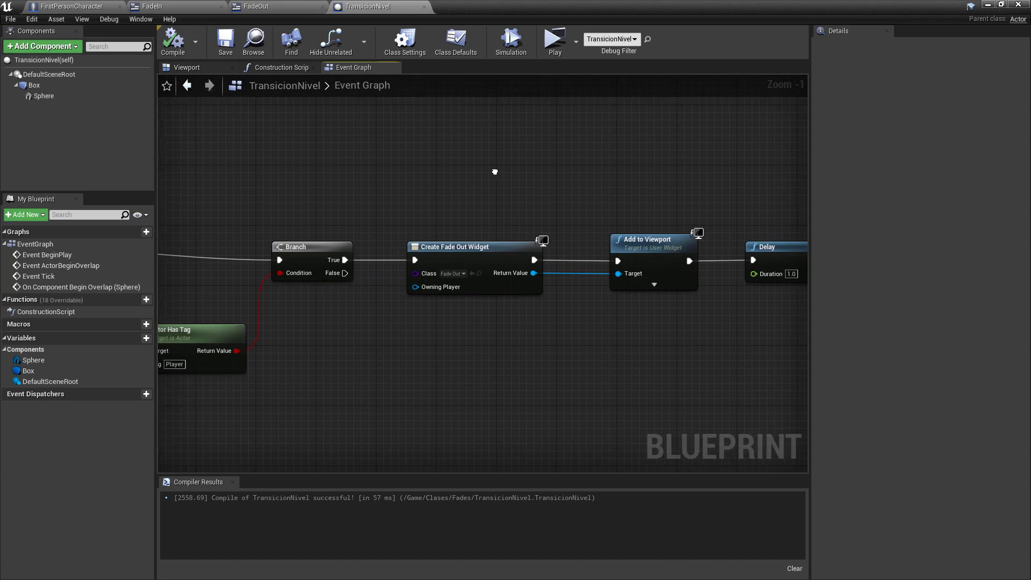
right_click_drag(386, 165, 386, 155)
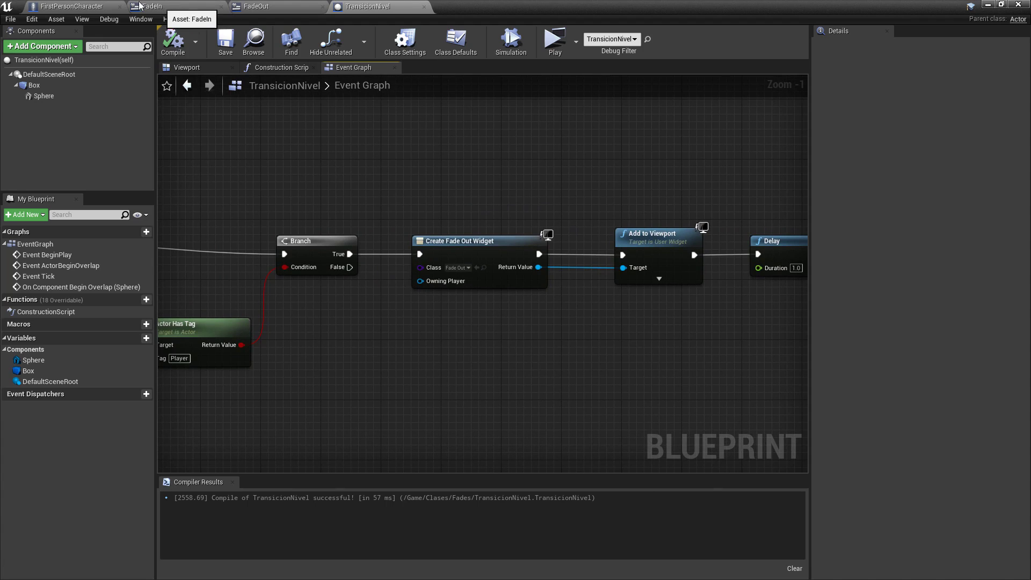
- Frame Event BeginPlay and its Branch in FirstPersonCharacter's event graph
left_click(71, 6)
right_click_drag(350, 165, 429, 156)
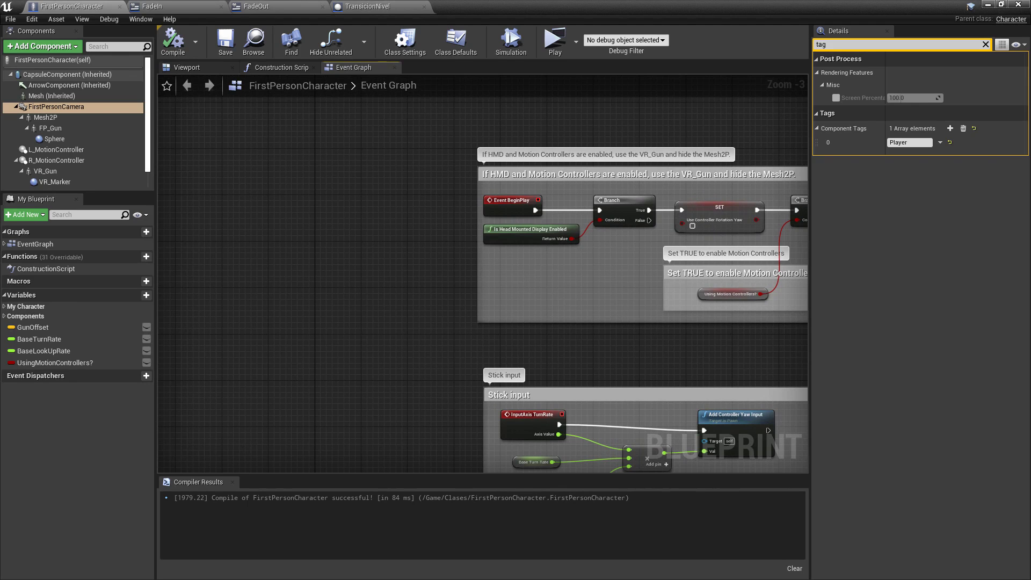
scroll(355, 201, "up", 5)
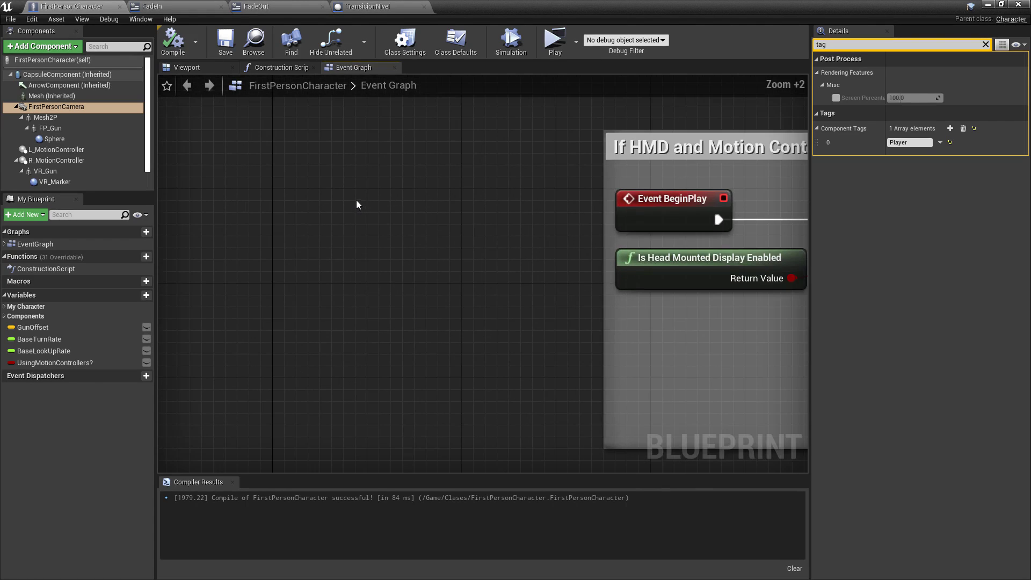
right_click_drag(356, 199, 240, 229)
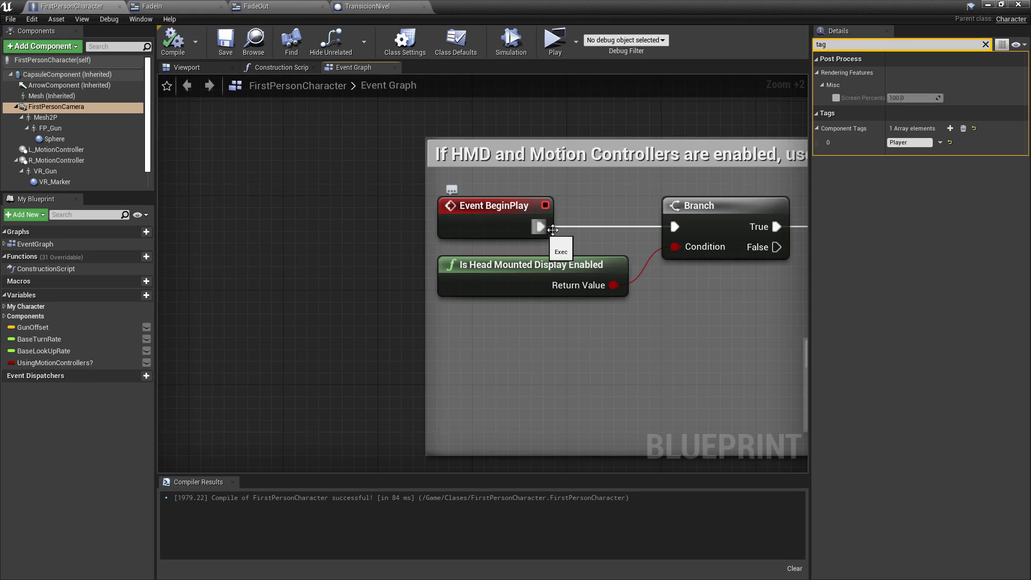
scroll(429, 228, "down", 5)
scroll(428, 227, "up", 1)
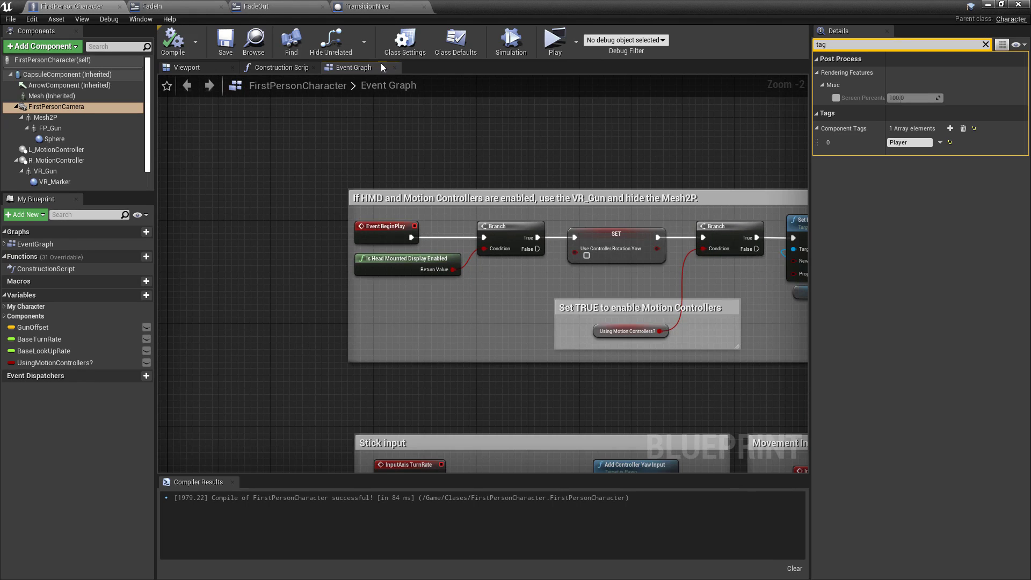
scroll(390, 155, "down", 1)
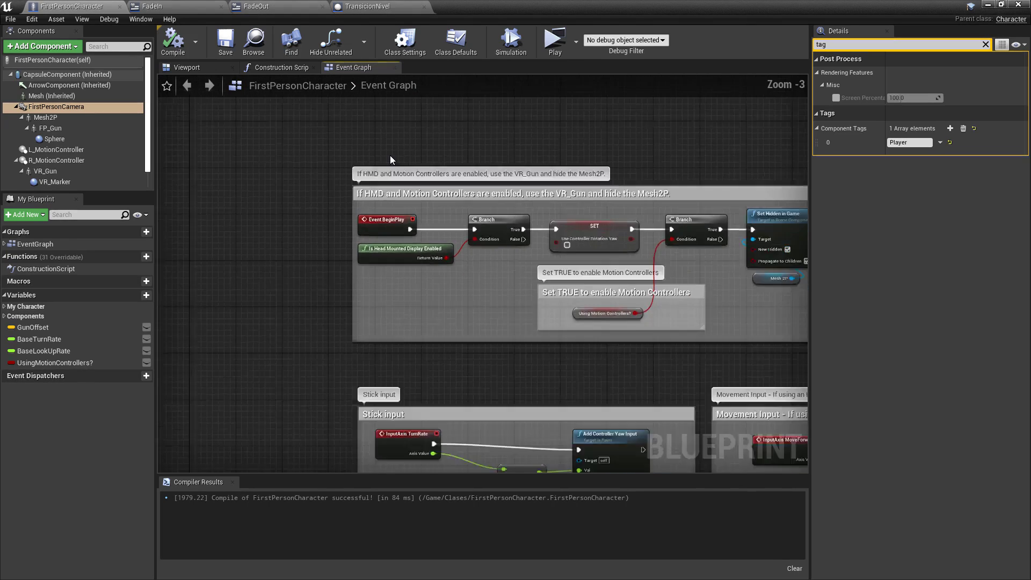
scroll(429, 167, "up", 3)
right_click_drag(438, 166, 548, 137)
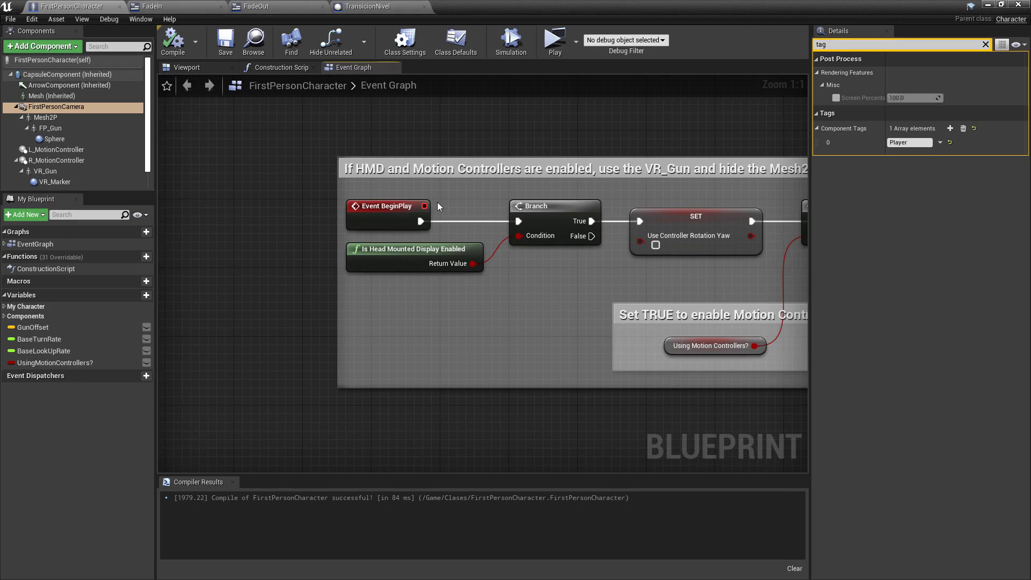
right_click_drag(437, 202, 555, 191)
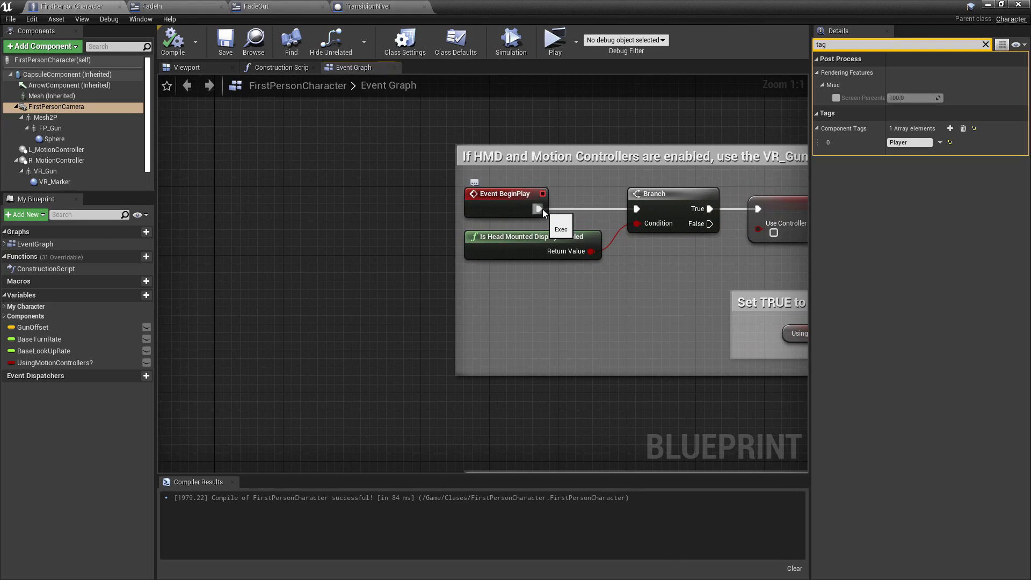
- Break BeginPlay's exec link to the Branch and move Event BeginPlay off to the left
left_click(543, 208, "alt")
left_click_drag(496, 196, 267, 195)
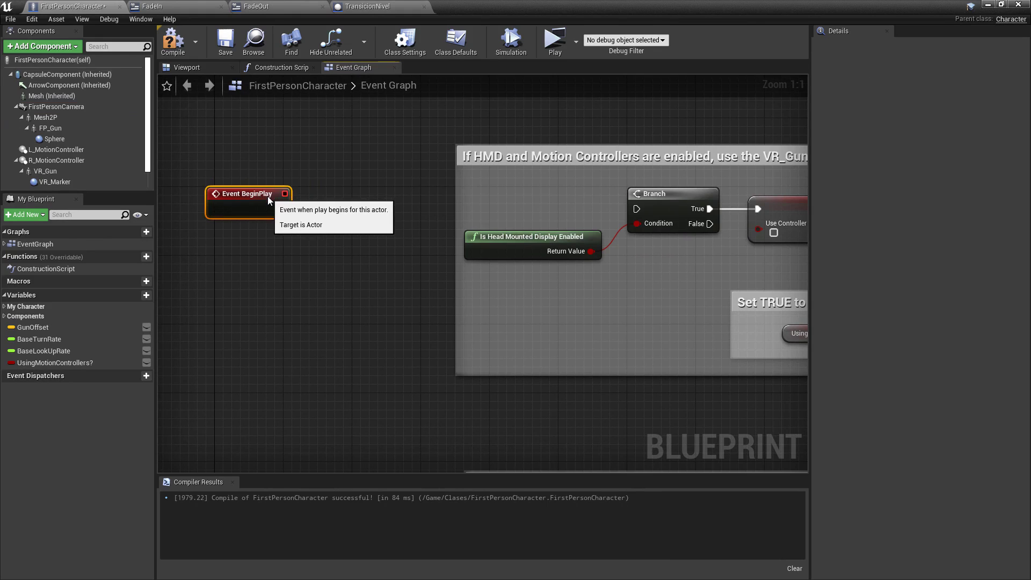
right_click_drag(310, 197, 468, 213)
left_click_drag(385, 204, 289, 205)
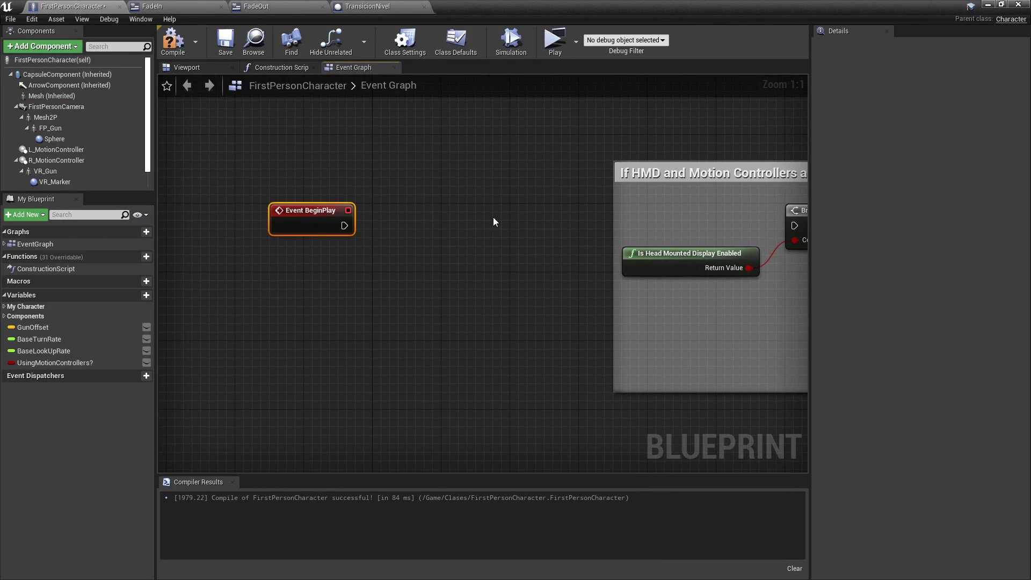
right_click_drag(494, 221, 329, 221)
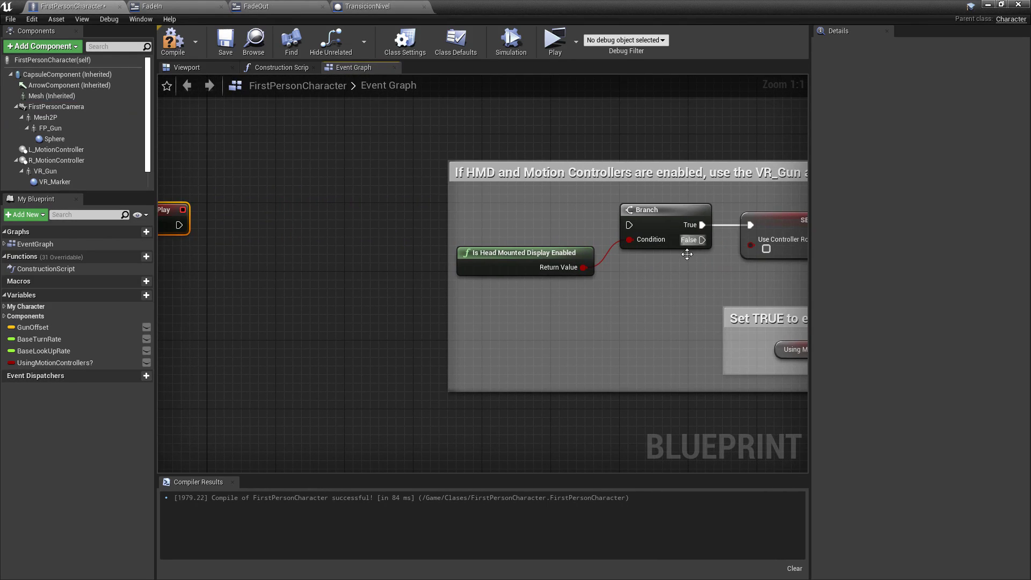
right_click_drag(686, 254, 495, 300)
mouse_move(343, 327)
right_mouse_down()
mouse_move(529, 311)
mouse_move(591, 320)
right_mouse_up()
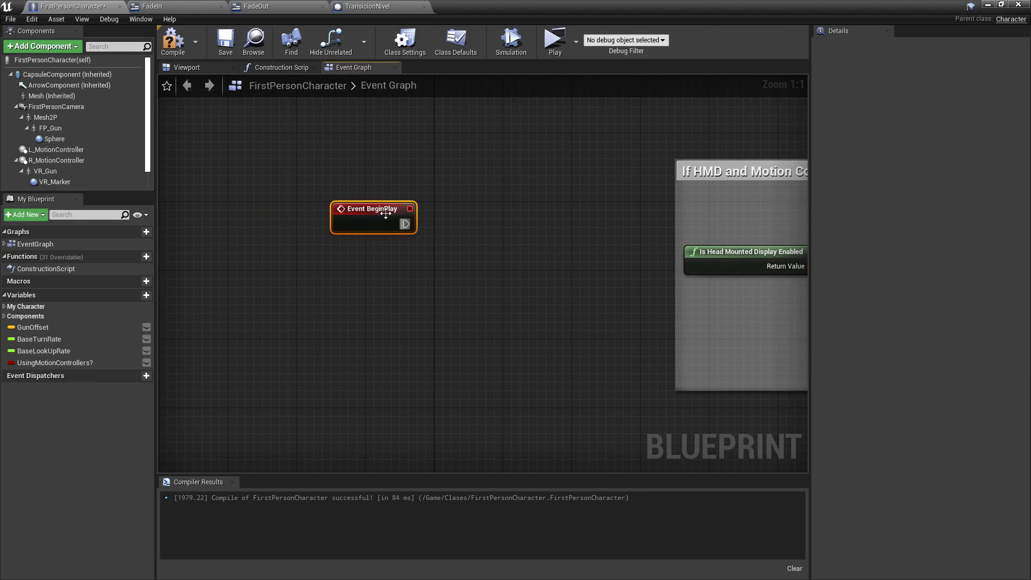
left_click_drag(385, 214, 301, 207)
left_click(370, 165)
left_click(360, 6)
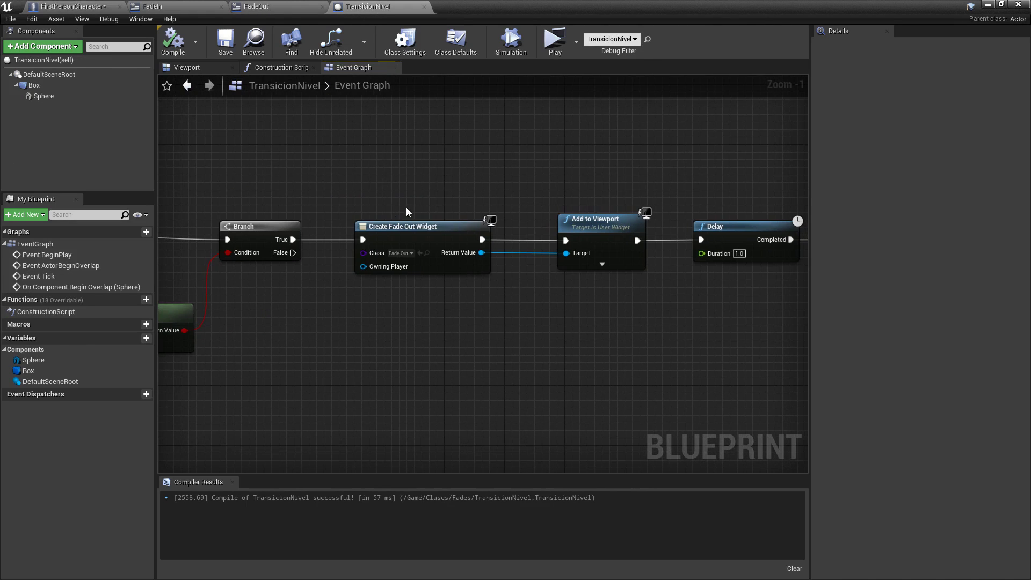
- Add a Create Widget node after BeginPlay with its Class set to FadeIn
left_click(102, 7)
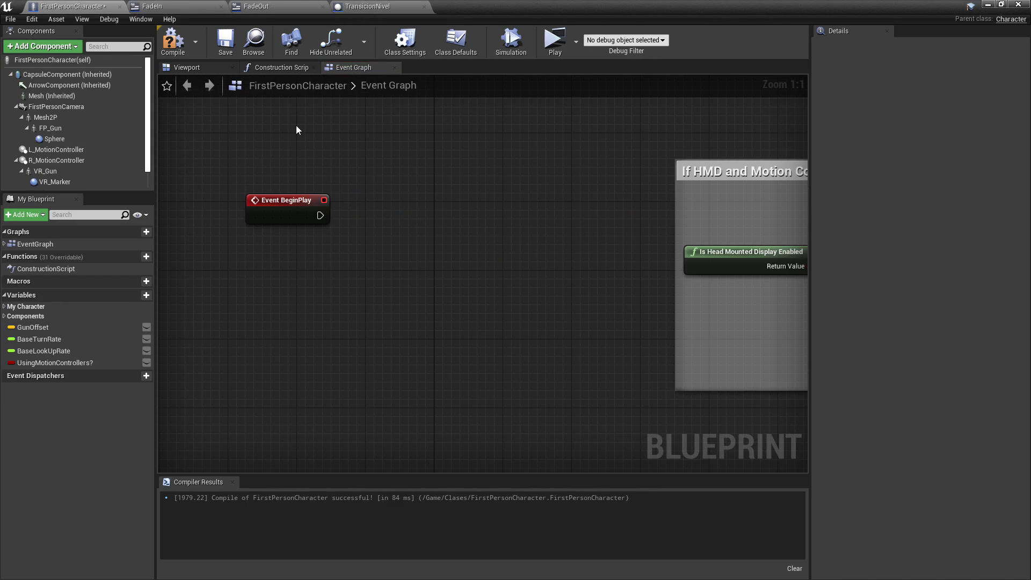
left_click_drag(320, 216, 363, 210)
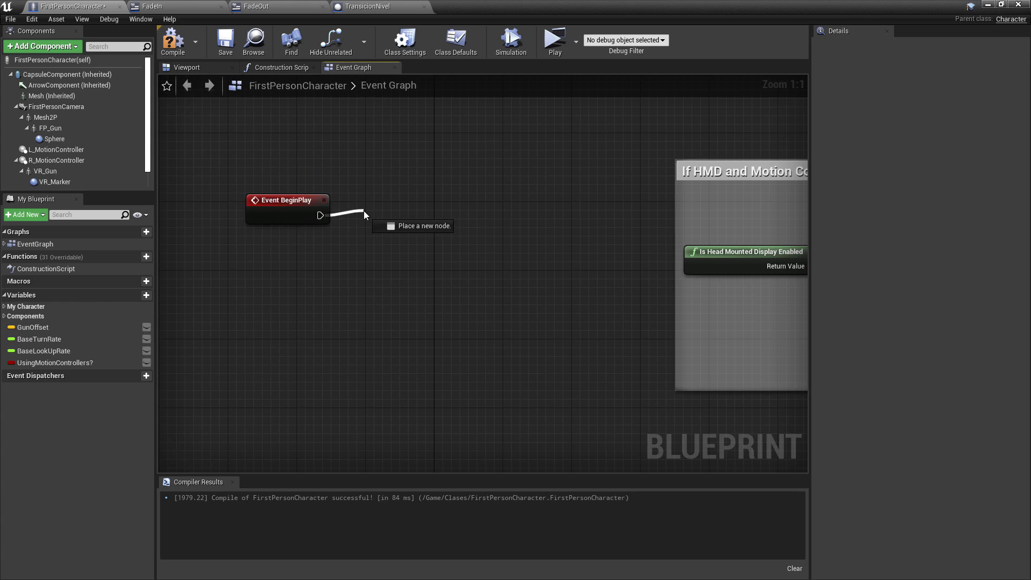
type("create")
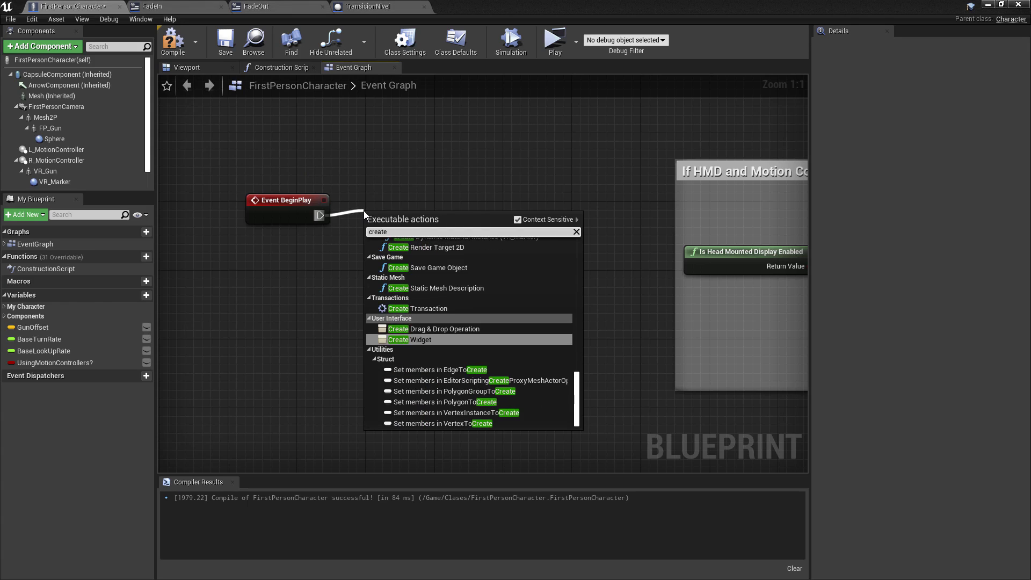
left_click(455, 340)
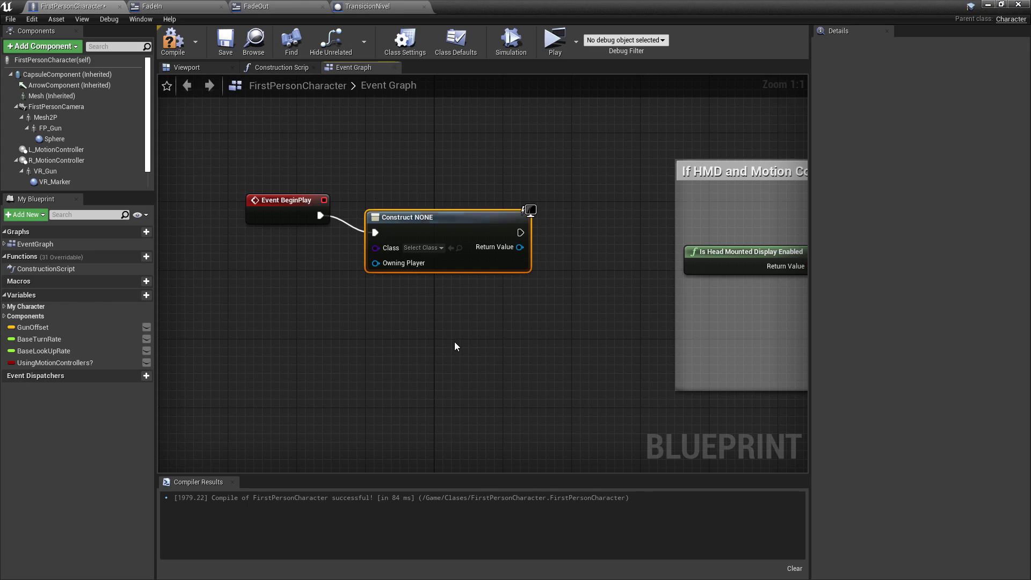
left_click(424, 247)
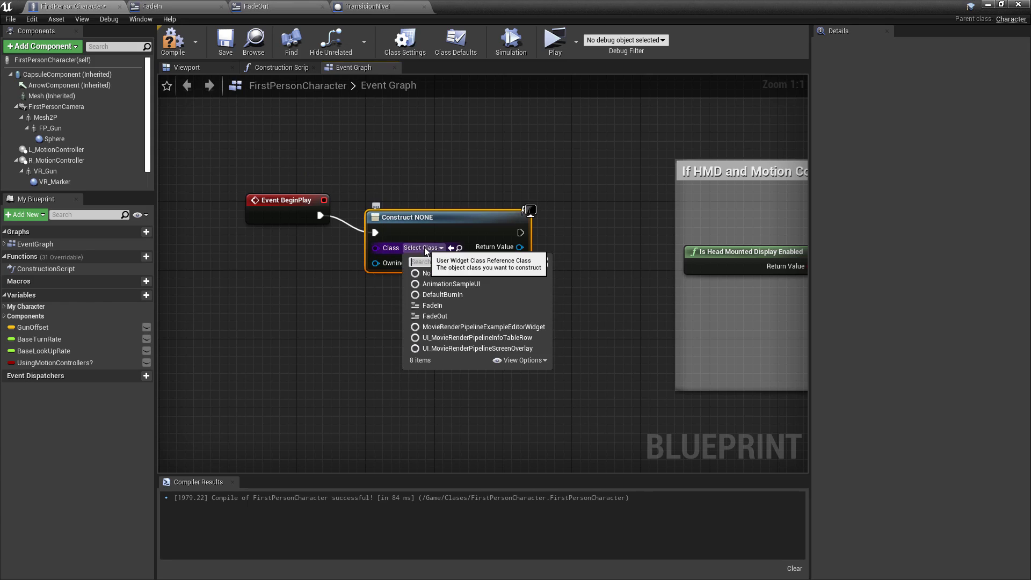
left_click(432, 305)
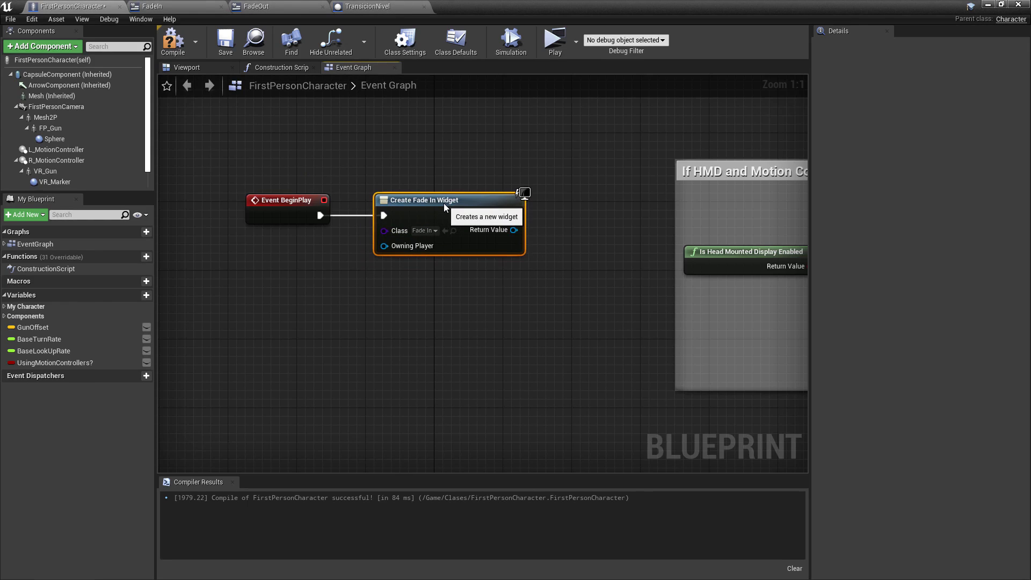
left_click(491, 158)
- Add the FadeIn widget to the viewport via its Return Value, then continue into the Branch
right_click_drag(510, 212, 389, 201)
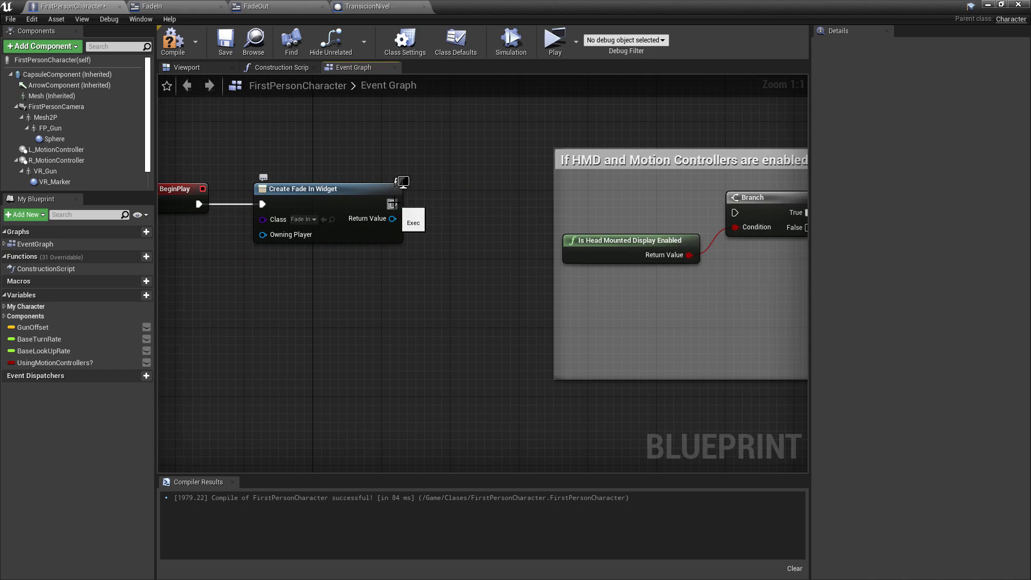
left_click_drag(393, 204, 450, 207)
type("addv")
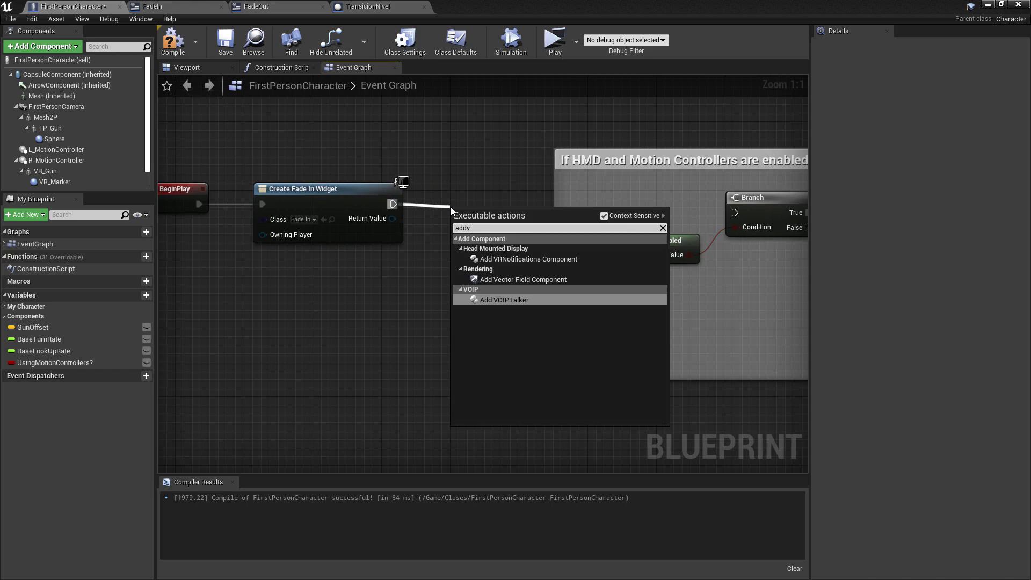
key("BackSpace")
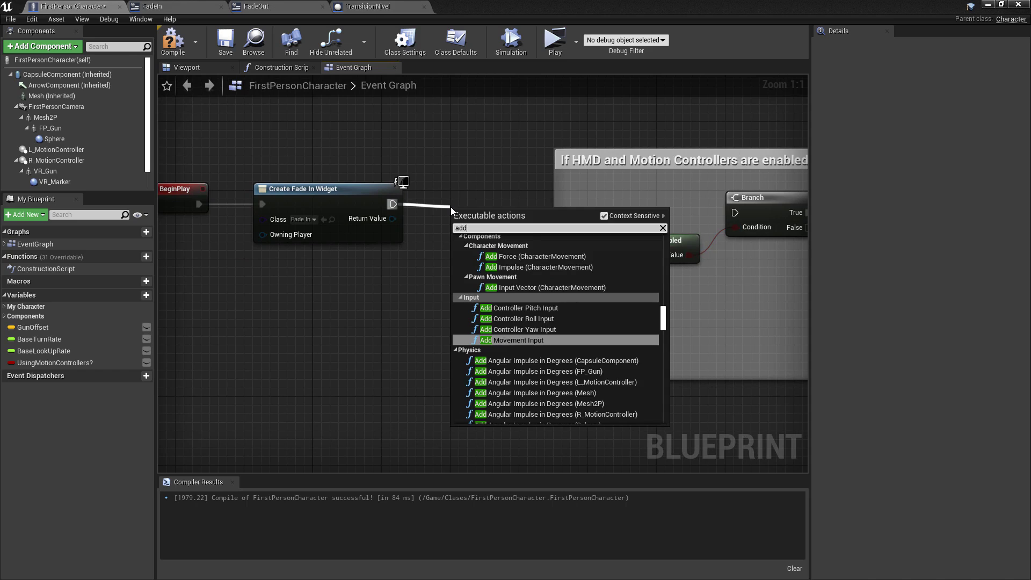
type("to")
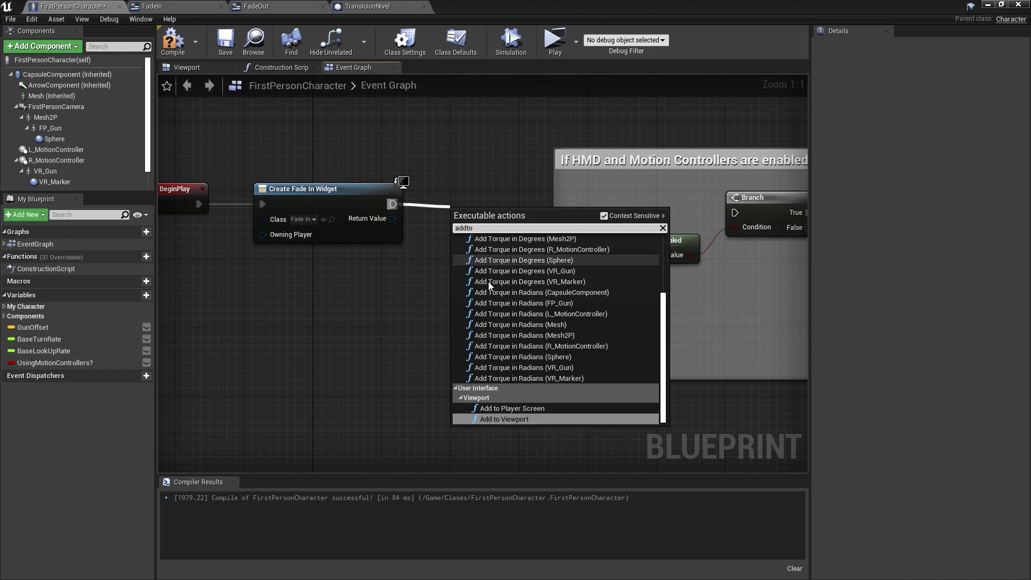
left_click(507, 414)
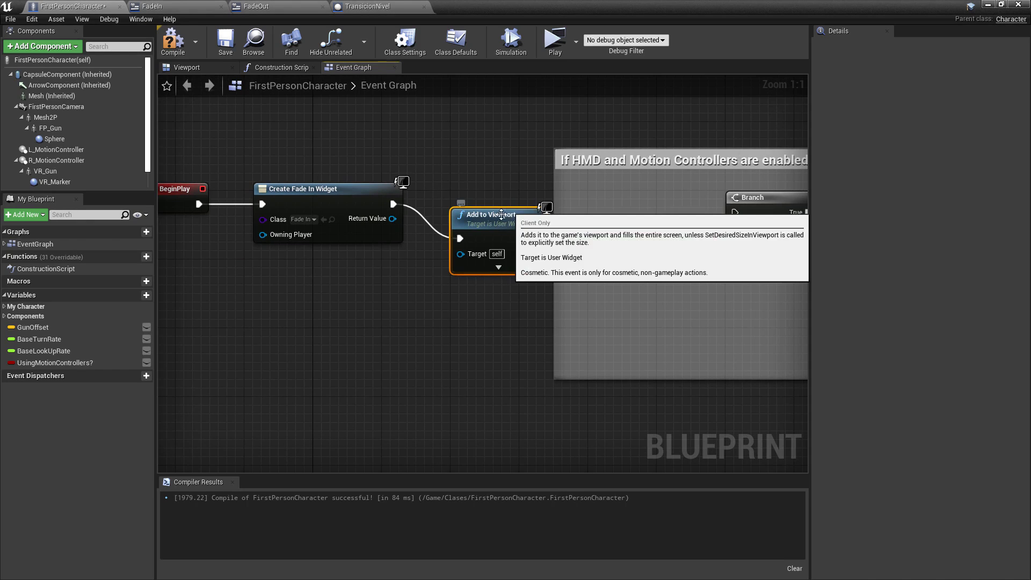
left_click_drag(498, 196, 497, 187)
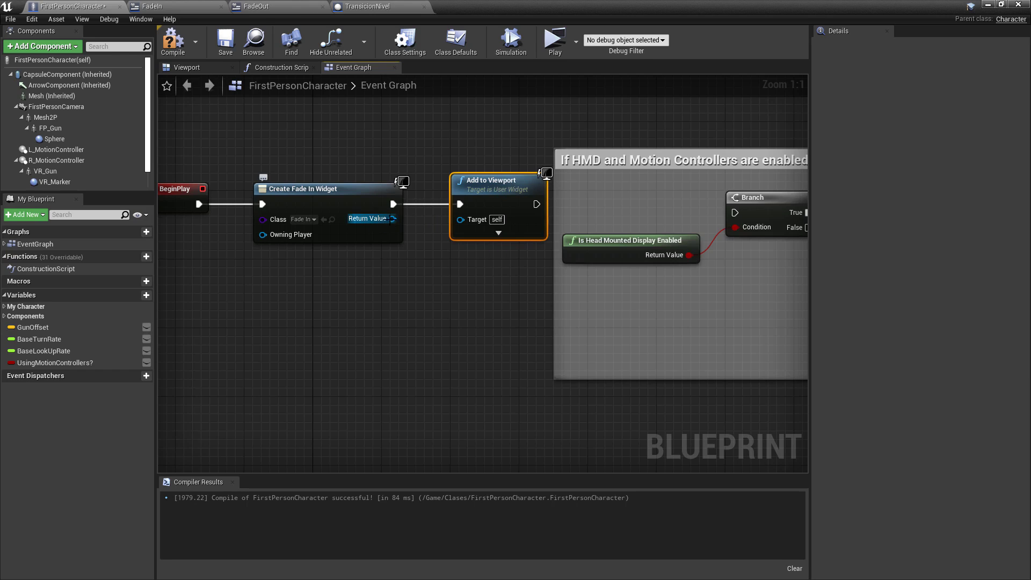
left_click_drag(392, 218, 460, 220)
right_click_drag(577, 202, 449, 204)
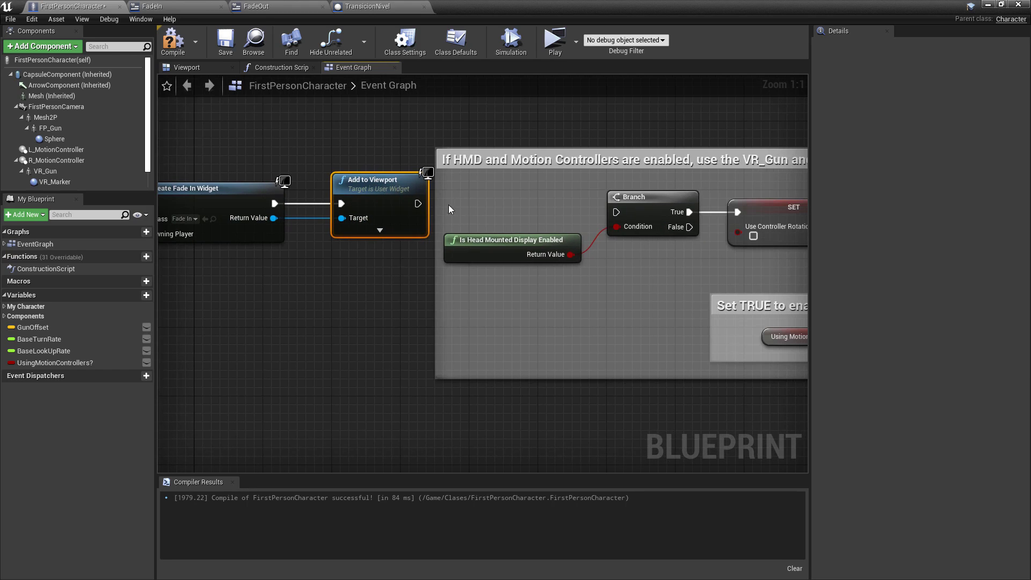
left_click_drag(418, 204, 619, 211)
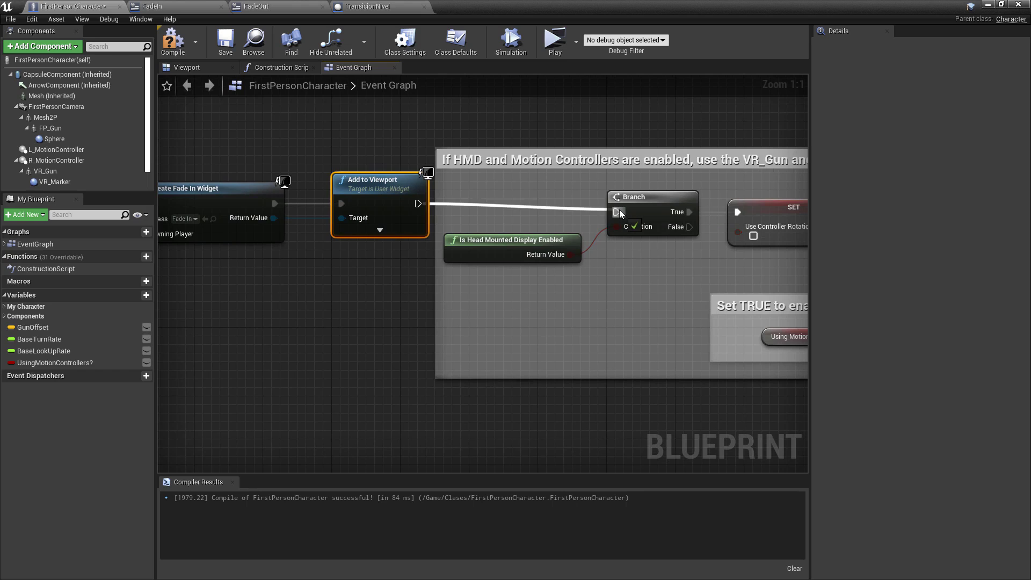
scroll(443, 161, "down", 4)
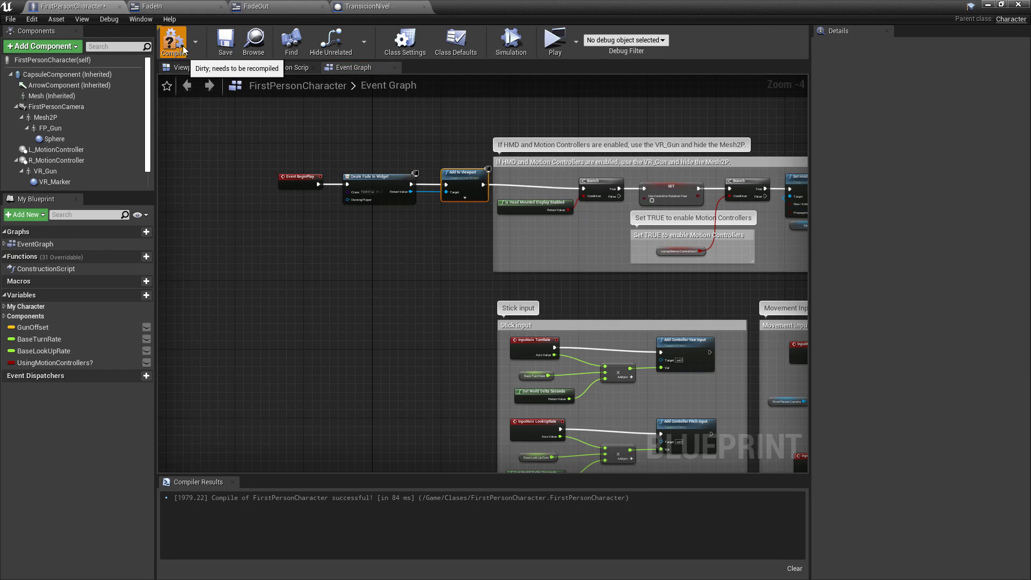
- Compile and save FirstPersonCharacter, then launch the game as a Standalone Game
left_click(173, 40)
left_click(224, 47)
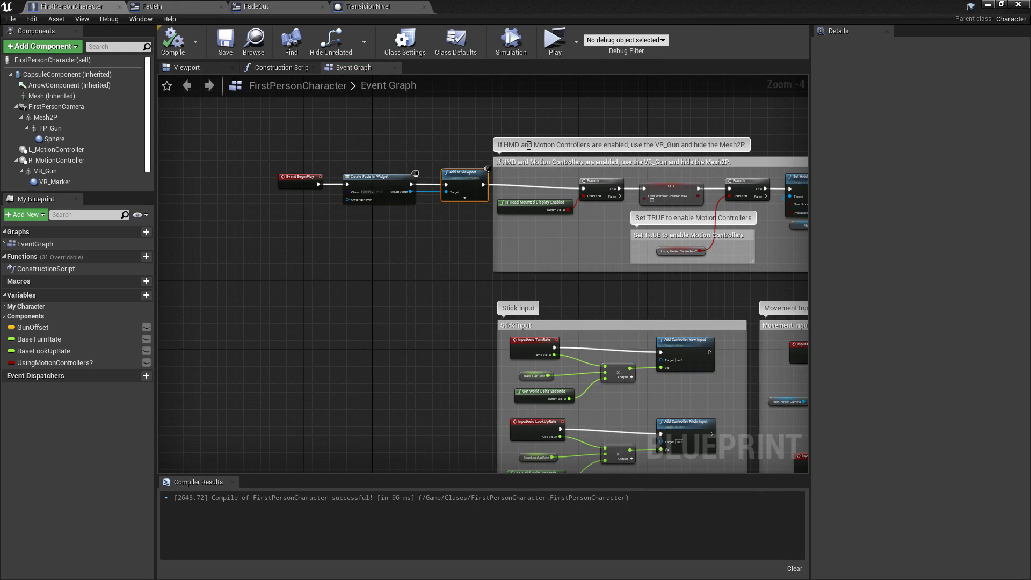
left_click(448, 105)
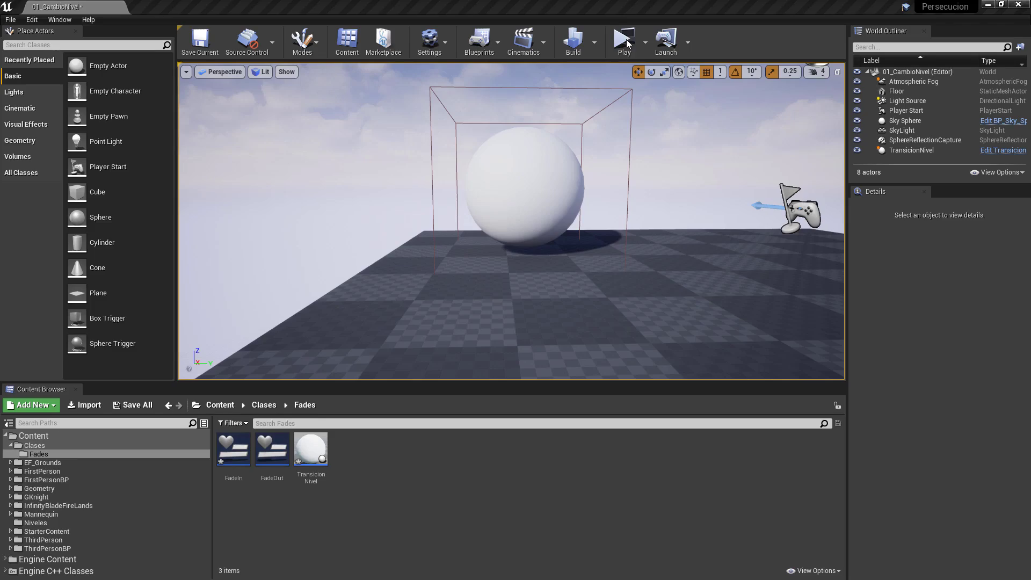
left_click(623, 38)
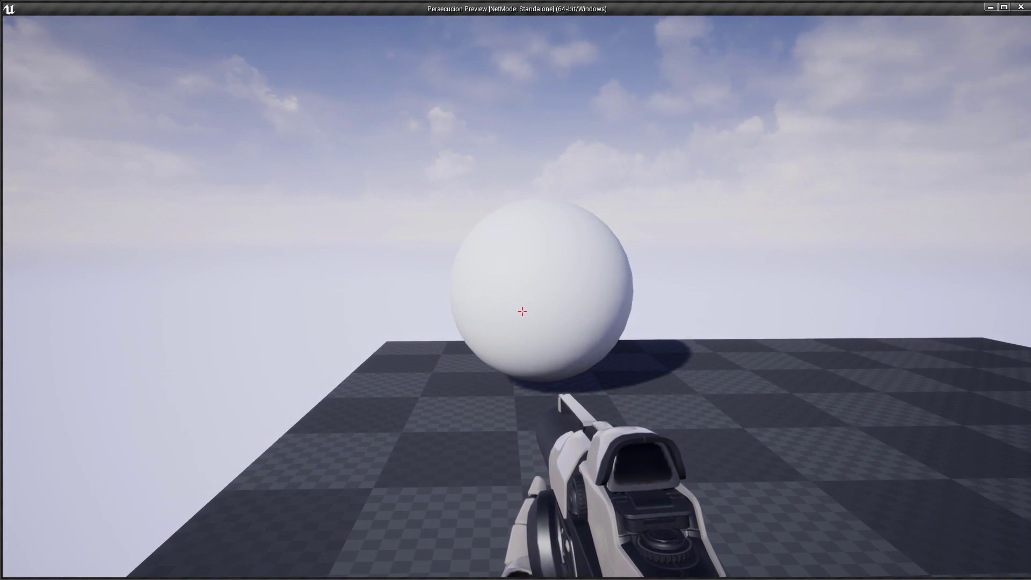
- Walk forward into the white sphere so the screen fades and 02_SegundoNivel loads
key("w")
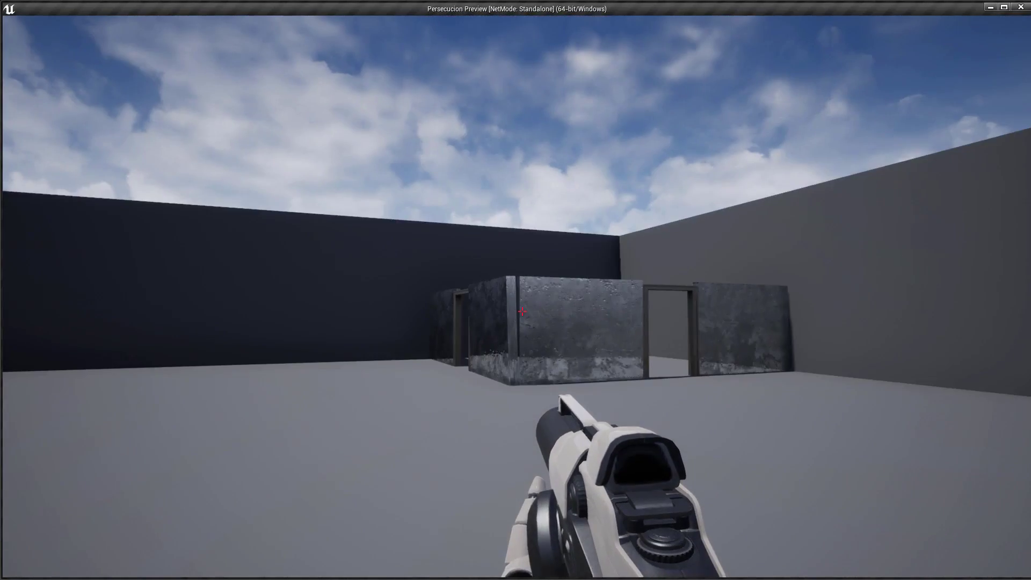
key("w")
mouse_move(522, 311)
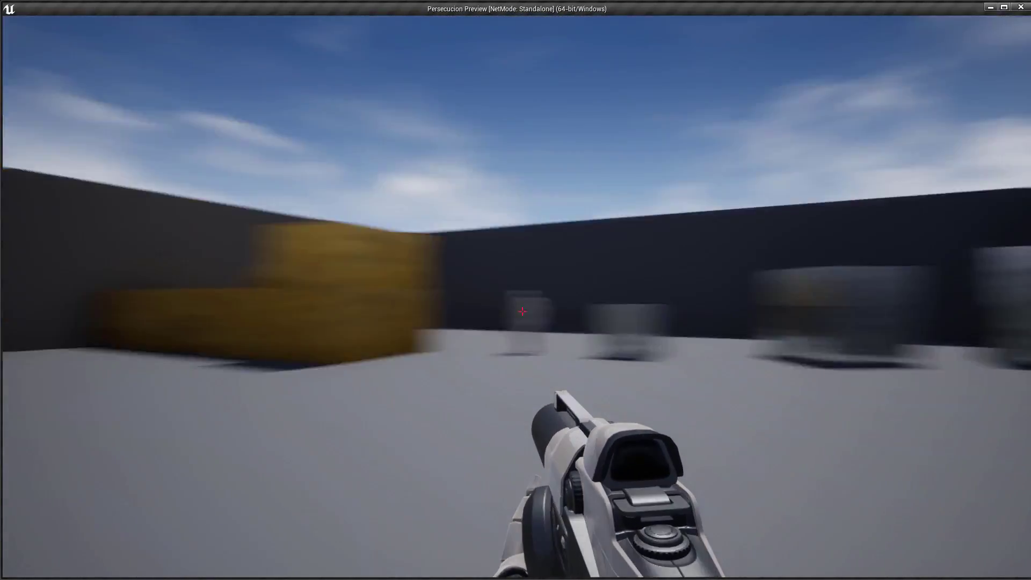